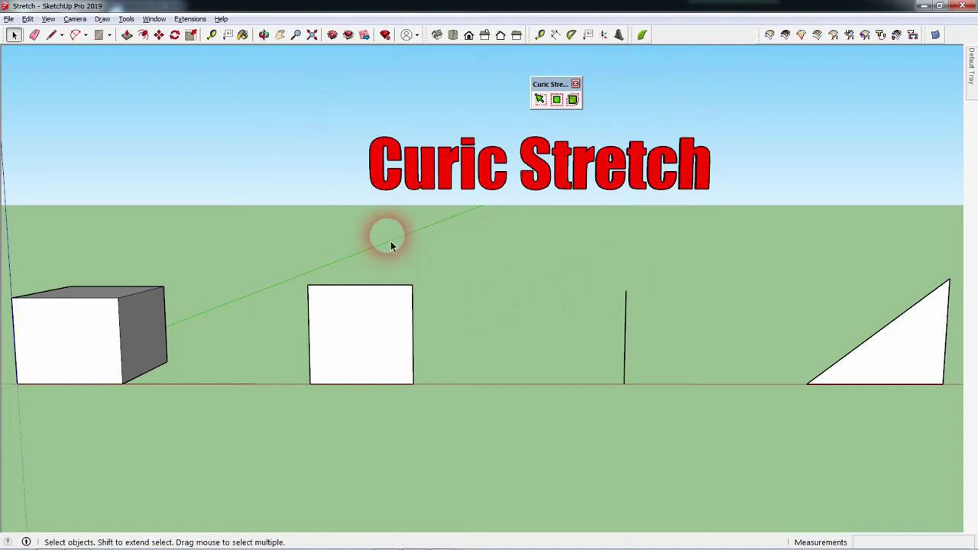
Step: Activate Curic Stretch, move its toolbars aside, and test-pick the square's face before cancelling
drag(548, 91, 533, 77)
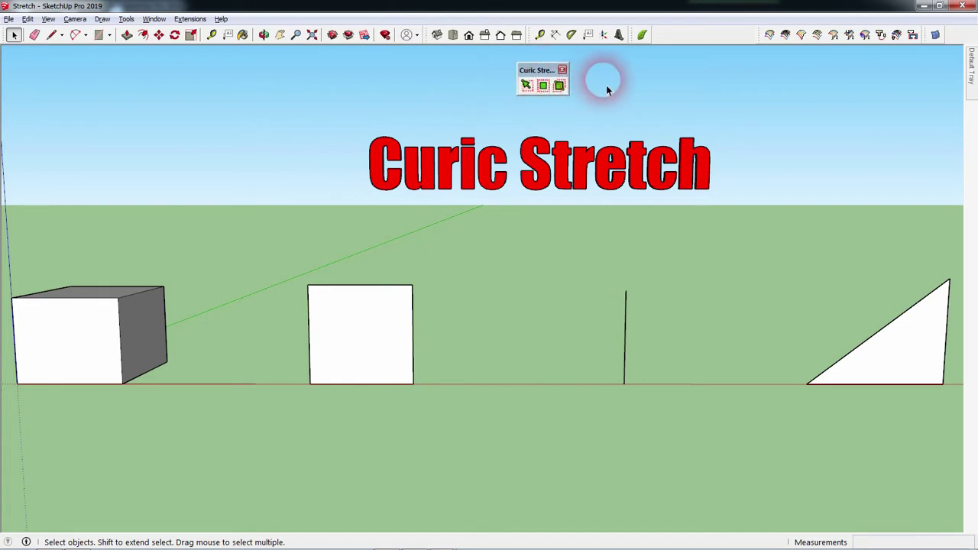
click(526, 87)
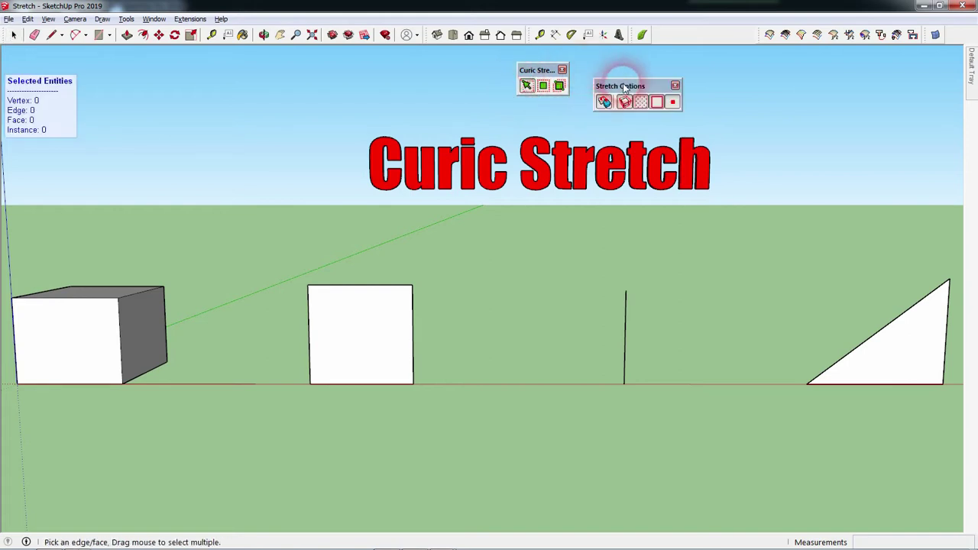
drag(629, 90, 630, 76)
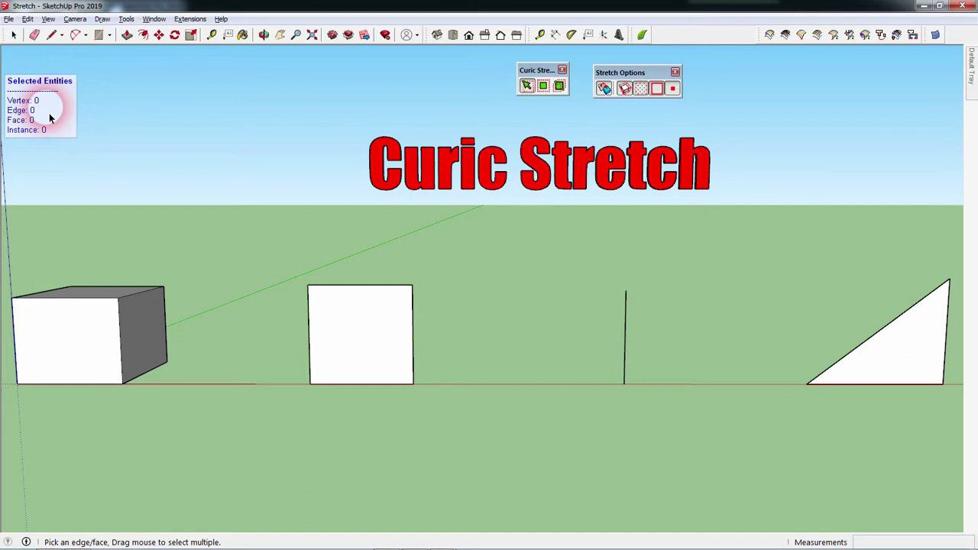
click(387, 355)
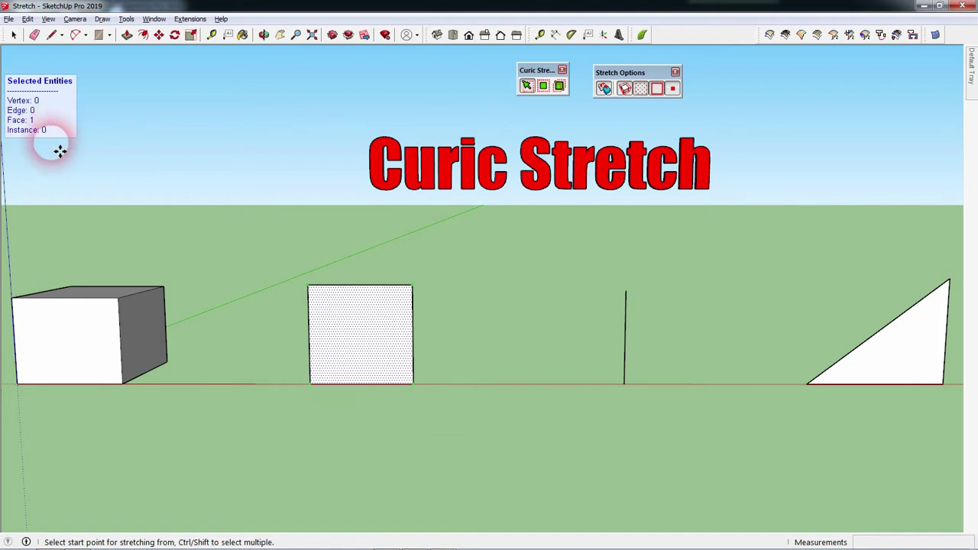
key(Escape)
key(space)
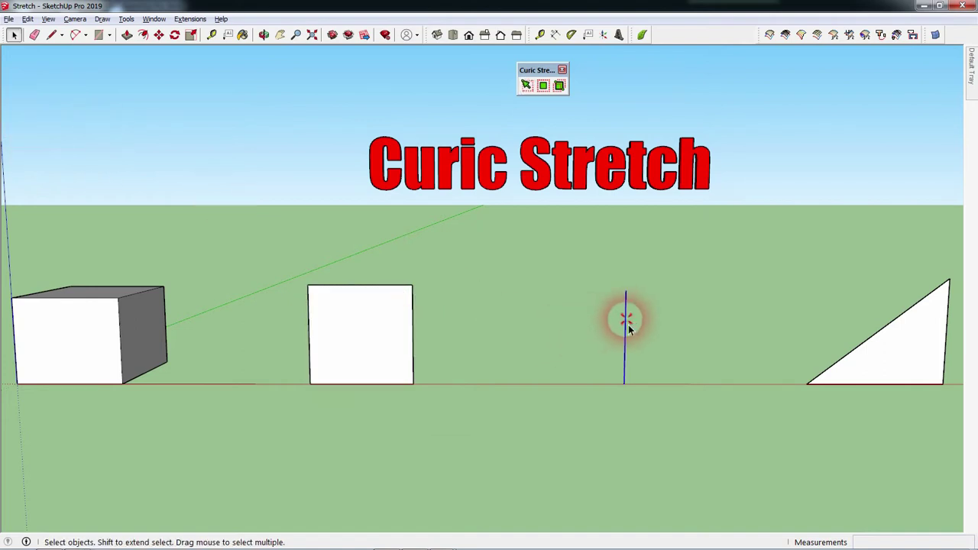
Step: Restart Curic Stretch, test-pick the vertical line, then return to entity picking mode
click(526, 85)
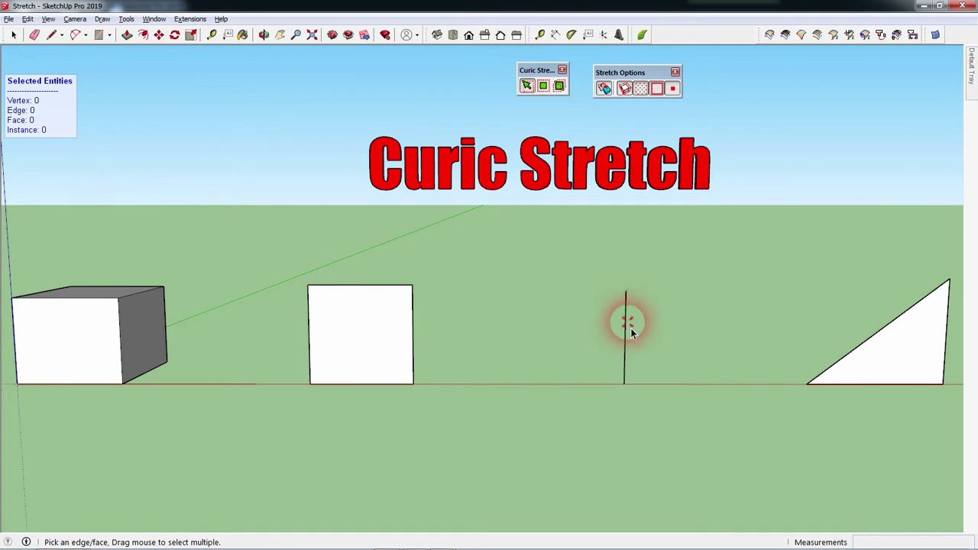
click(631, 329)
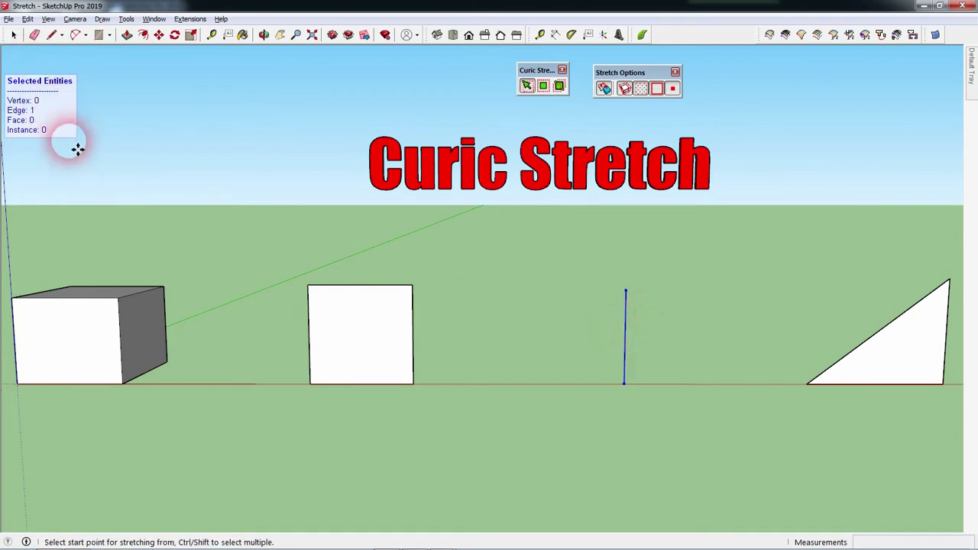
key(Escape)
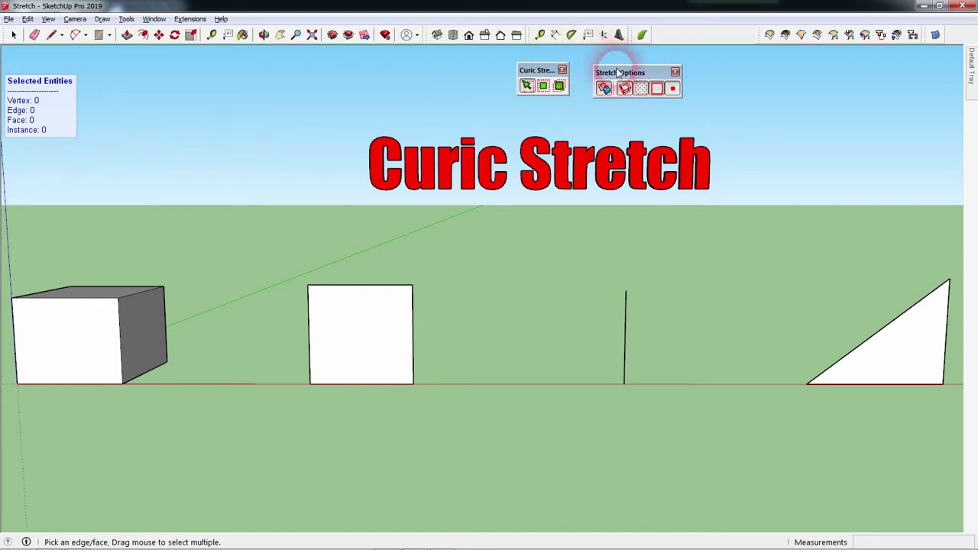
click(541, 87)
click(527, 87)
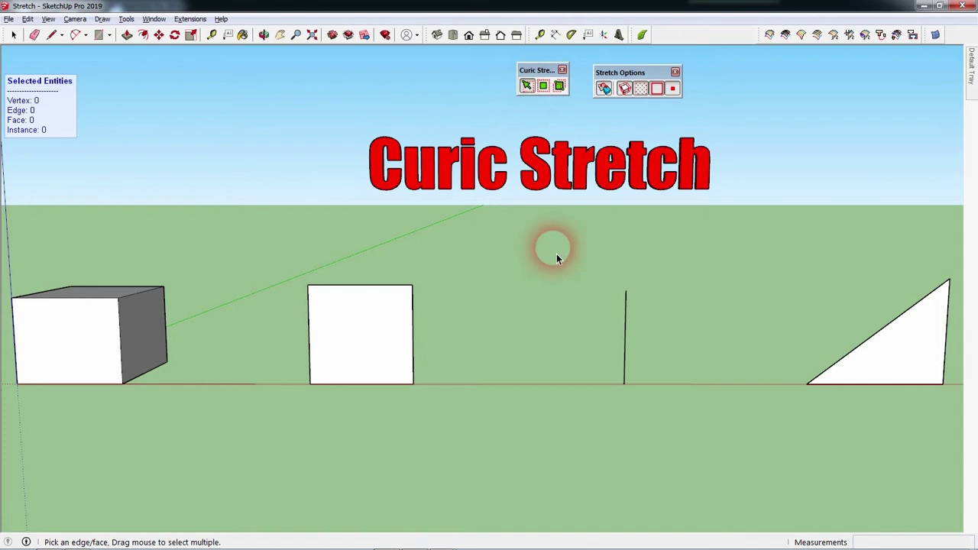
scroll(548, 315, down, 2)
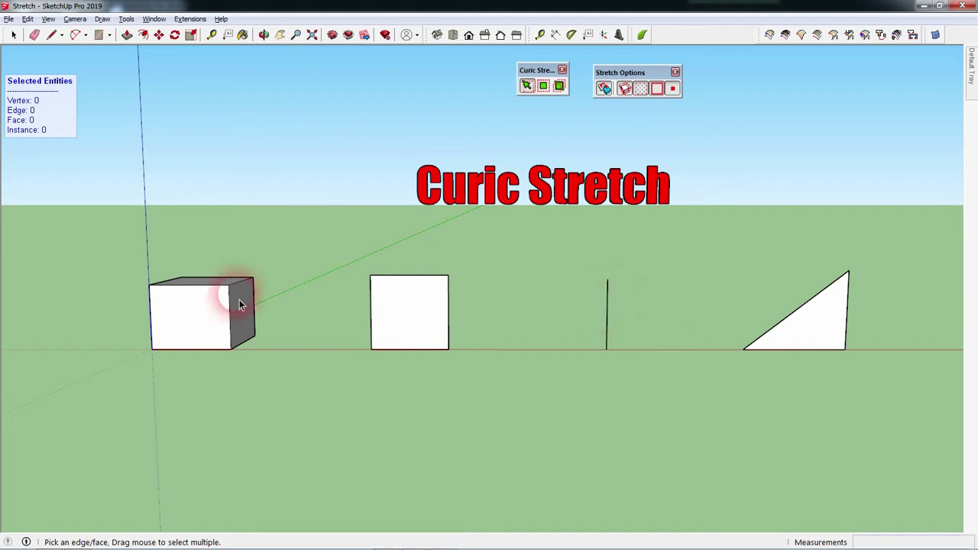
mouse_move(806, 419)
mouse_down()
mouse_move(665, 369)
mouse_move(133, 261)
mouse_up()
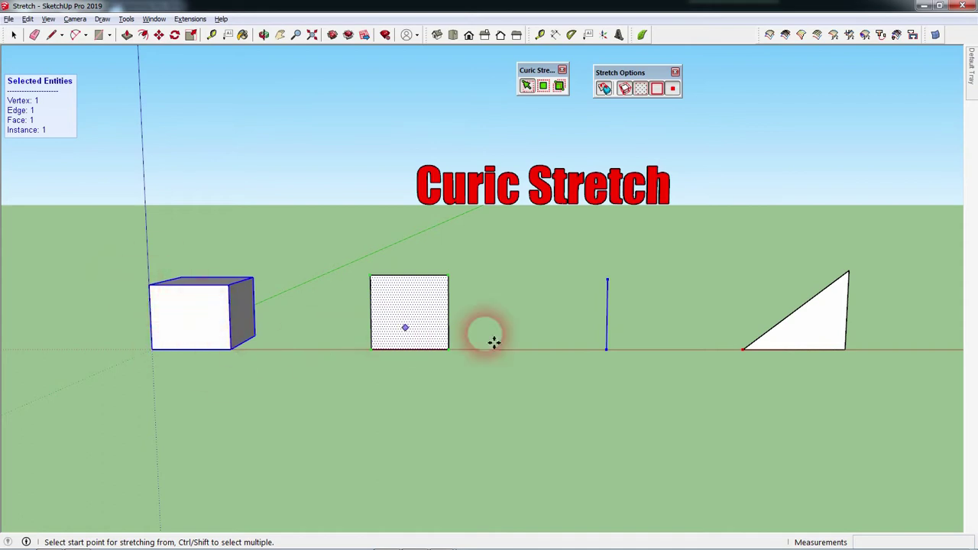
key(Escape)
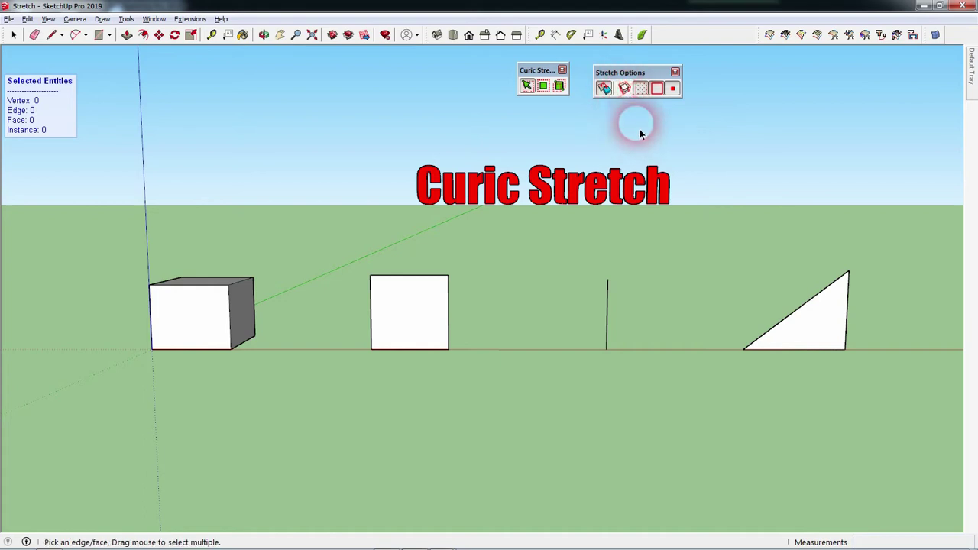
click(625, 90)
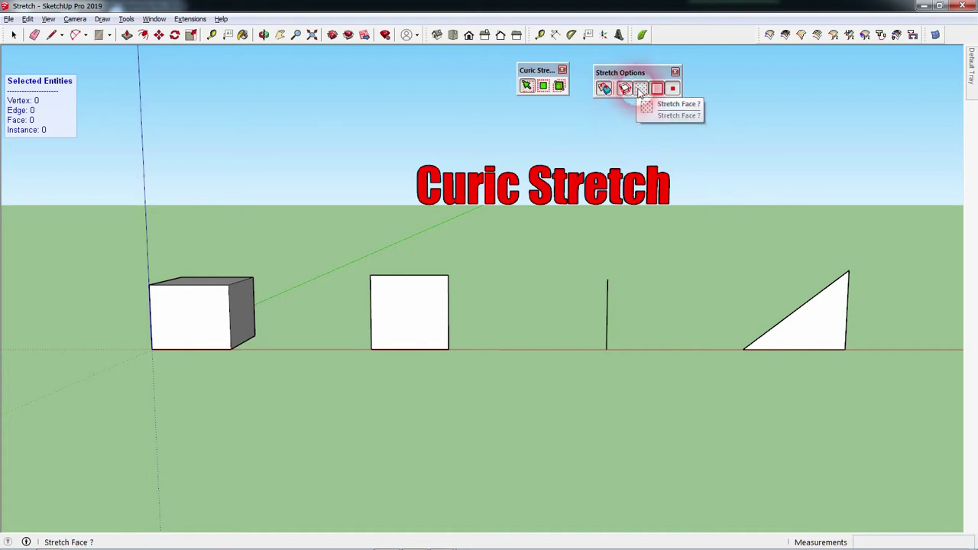
Step: Toggle face stretching, crossing-select the shapes, and stretch them leftward along the red axis
click(641, 90)
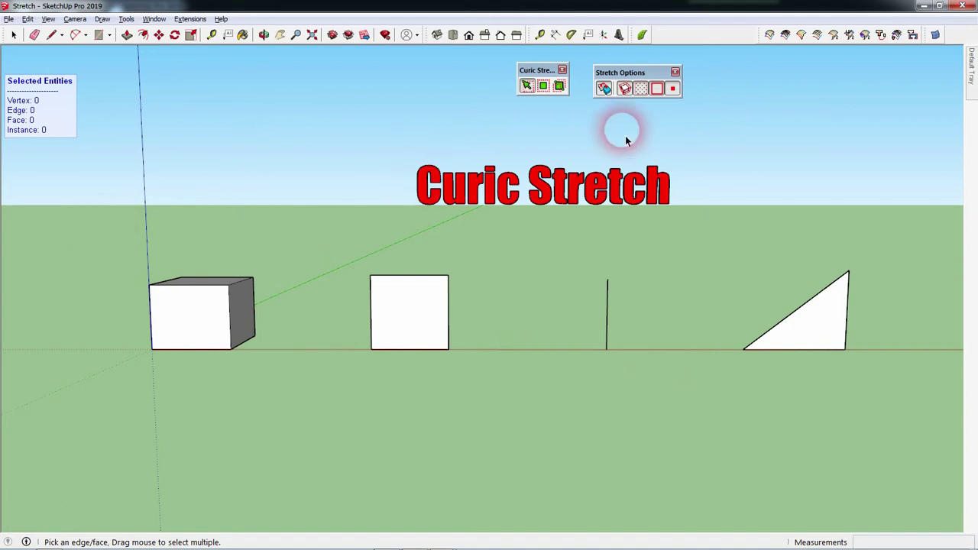
click(626, 90)
drag(120, 232, 782, 438)
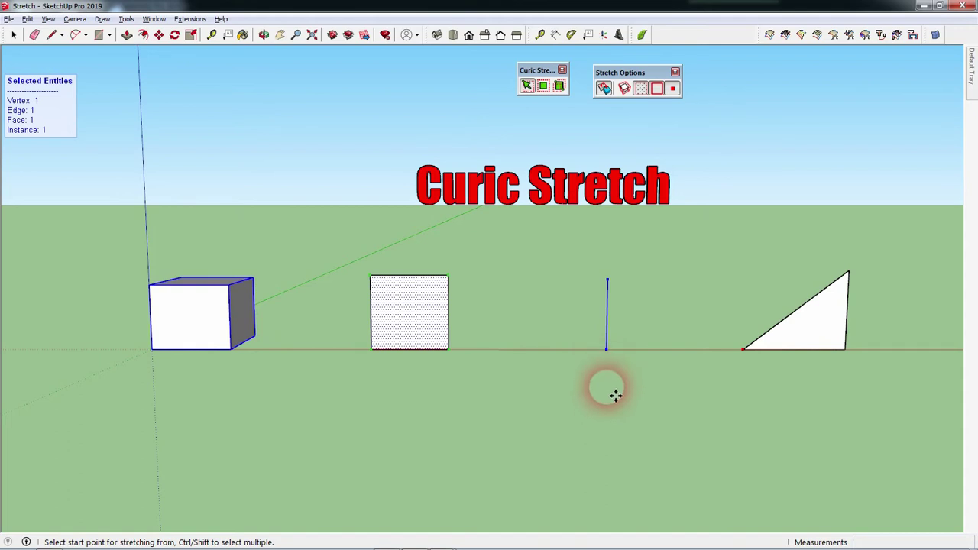
click(615, 383)
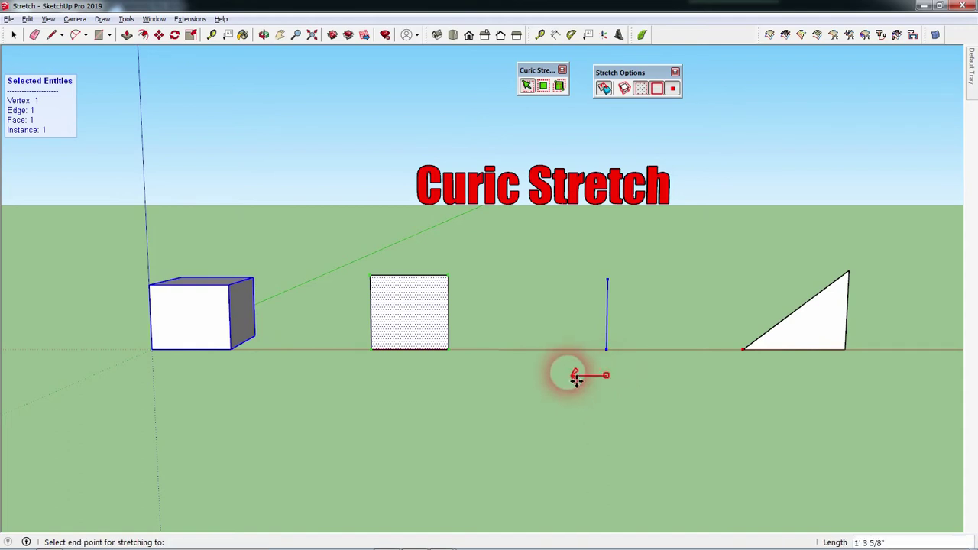
click(531, 379)
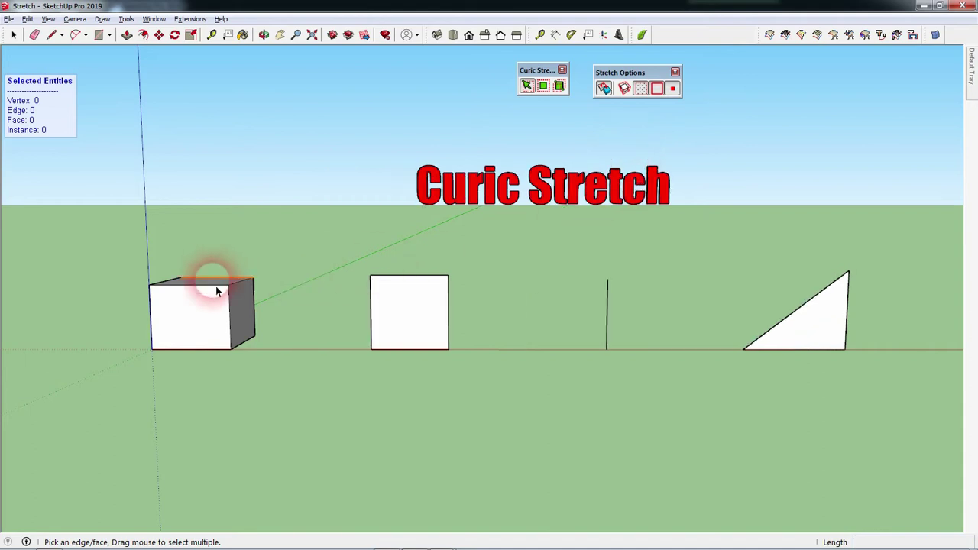
click(625, 91)
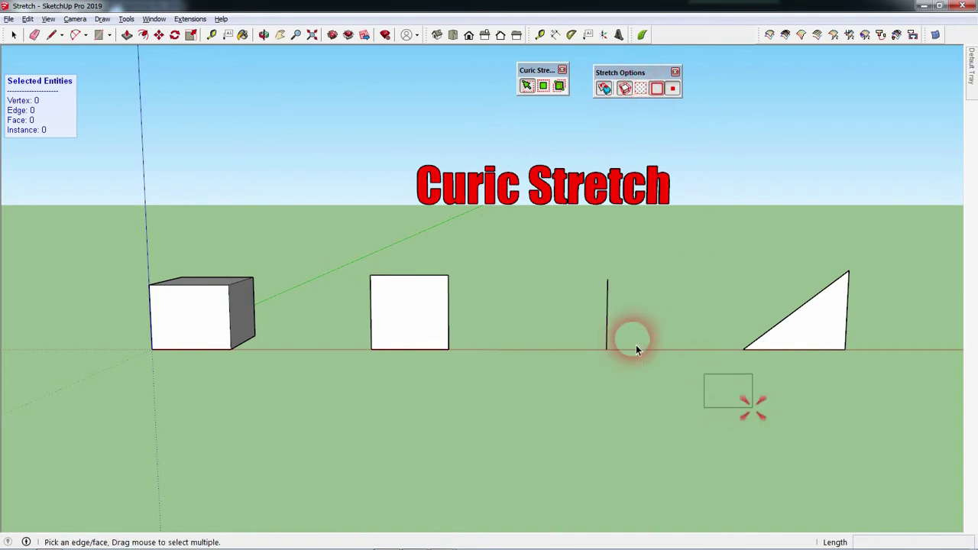
drag(707, 382, 127, 255)
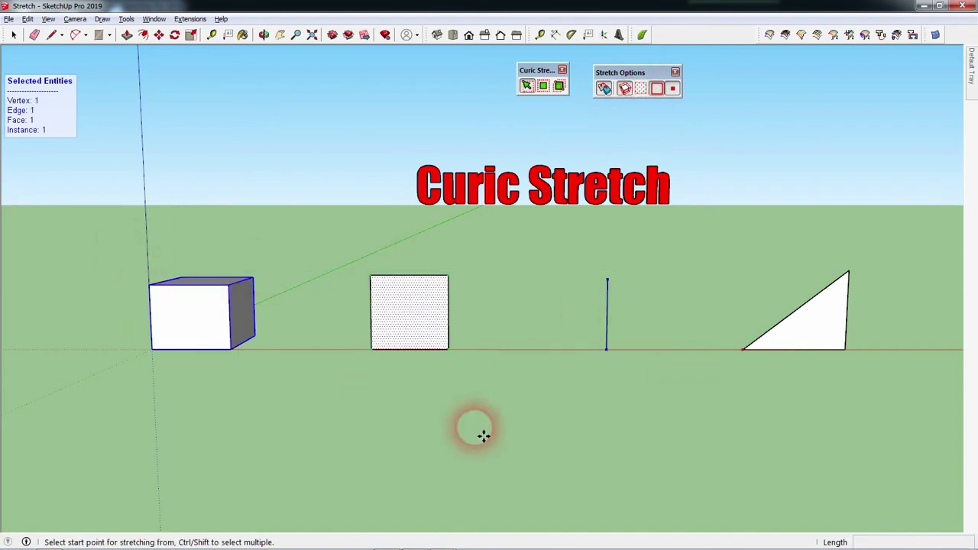
click(660, 422)
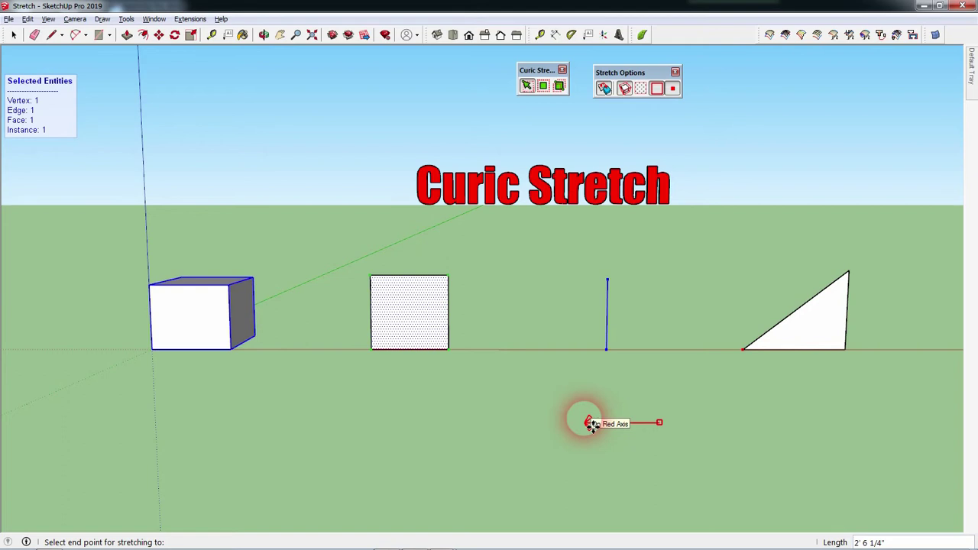
click(550, 430)
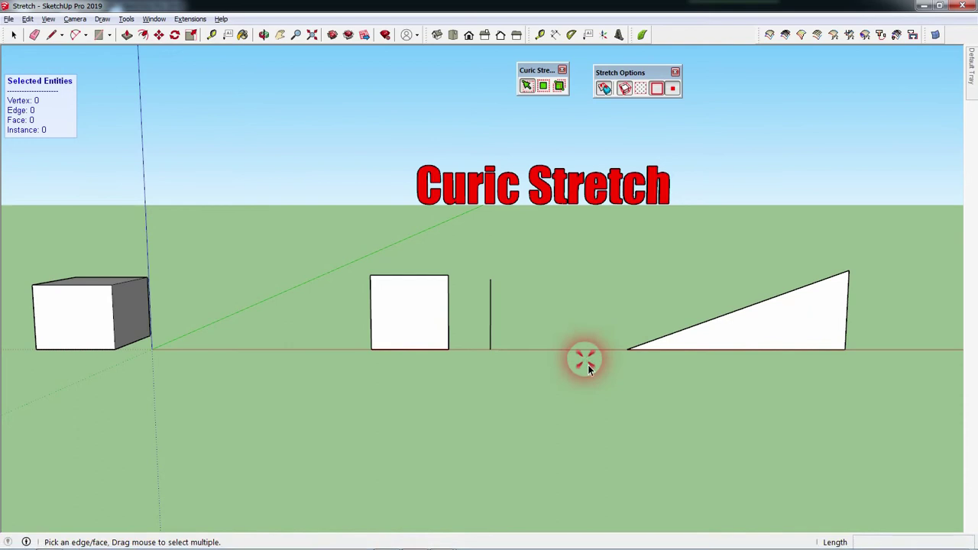
key(ctrl+z)
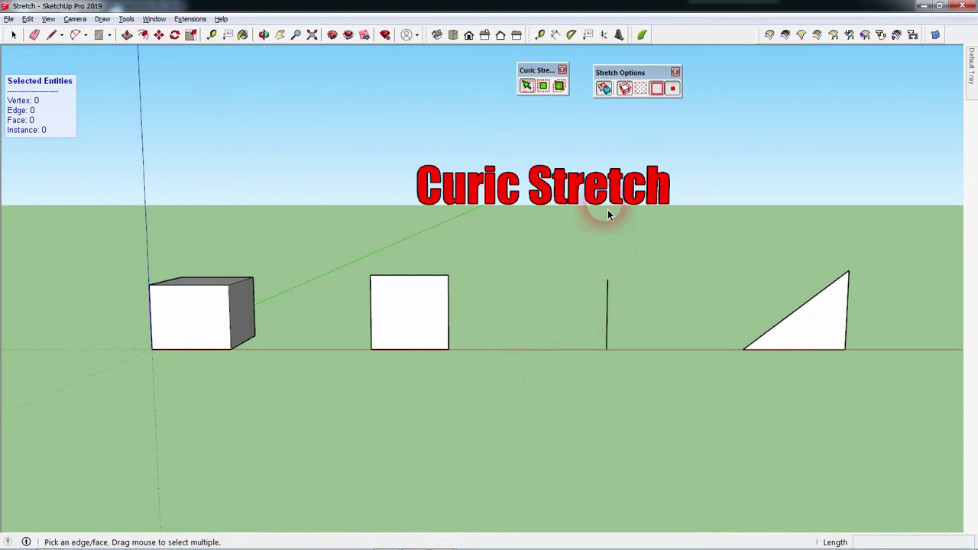
Step: Switch to edge-only stretching, make a short leftward stretch of the cube, square and line, then undo it
click(657, 90)
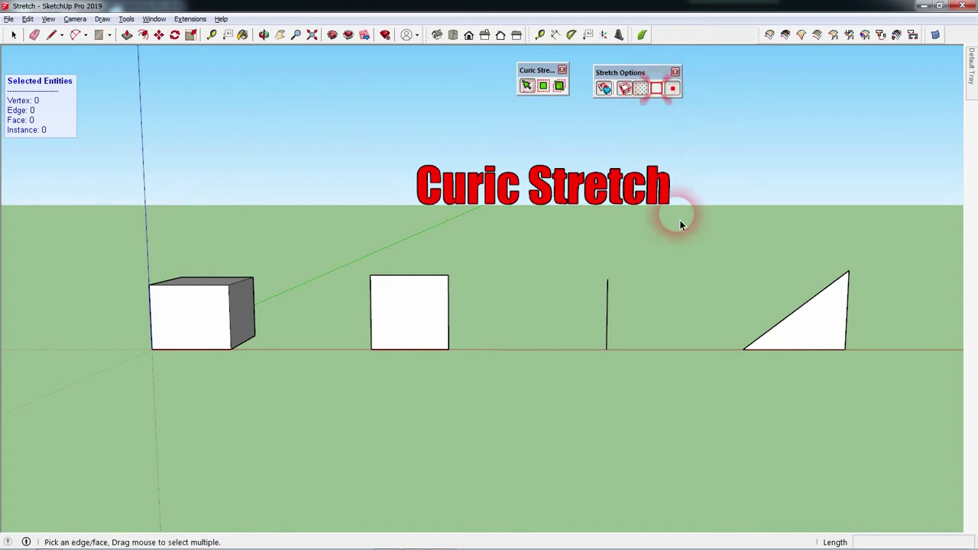
mouse_move(766, 397)
mouse_down()
mouse_move(362, 263)
mouse_move(147, 267)
mouse_up()
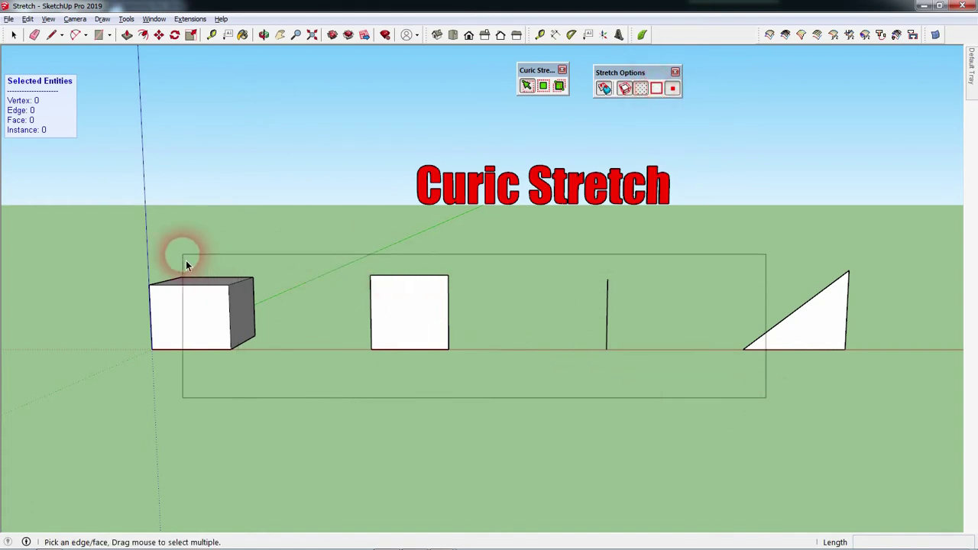
drag(148, 268, 148, 268)
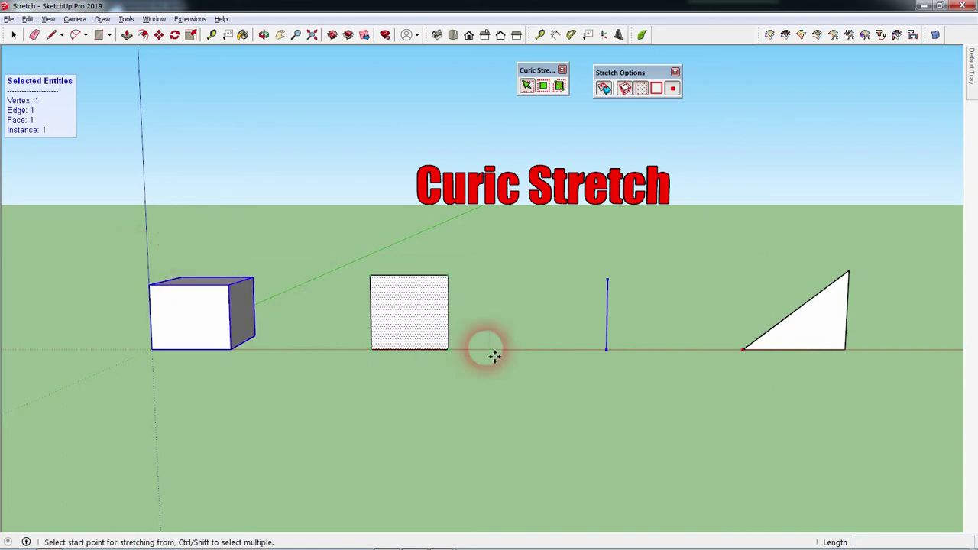
click(617, 390)
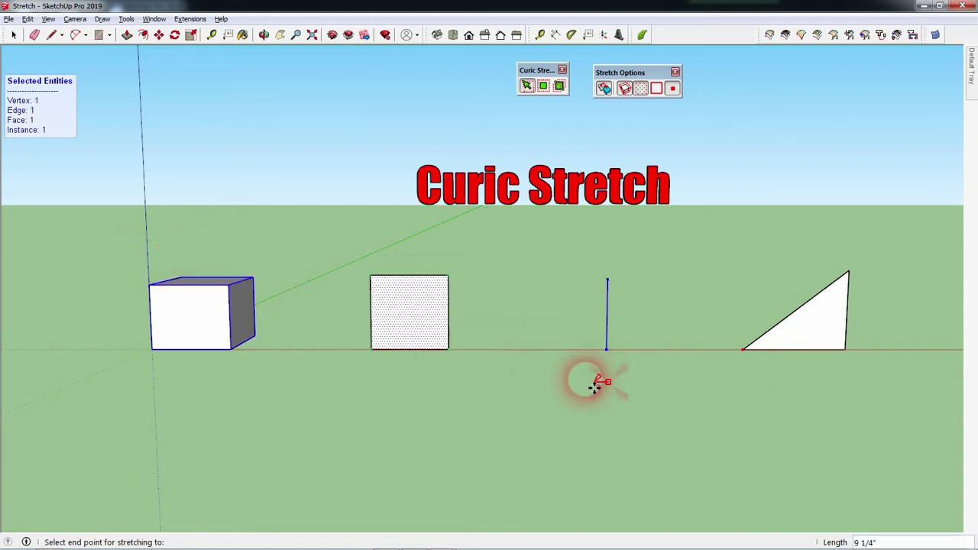
click(583, 388)
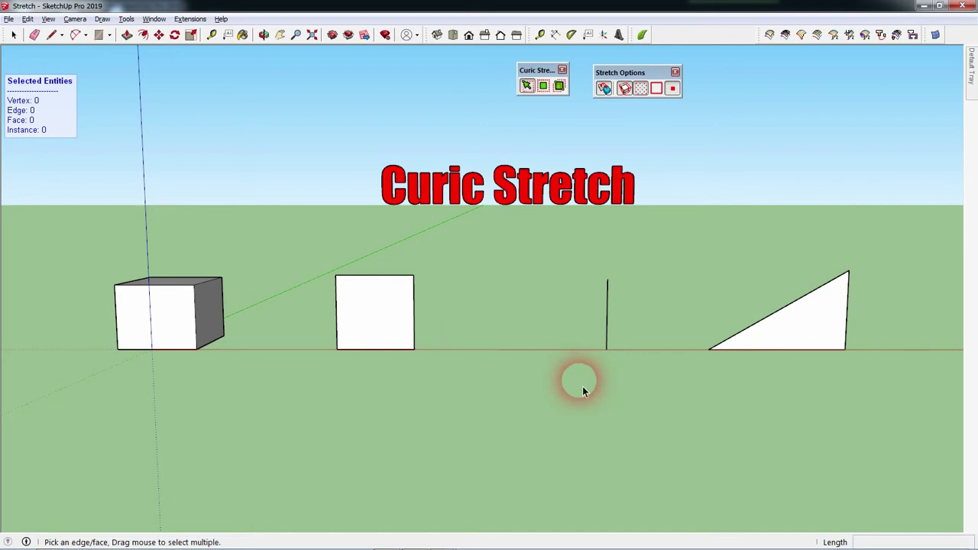
click(388, 376)
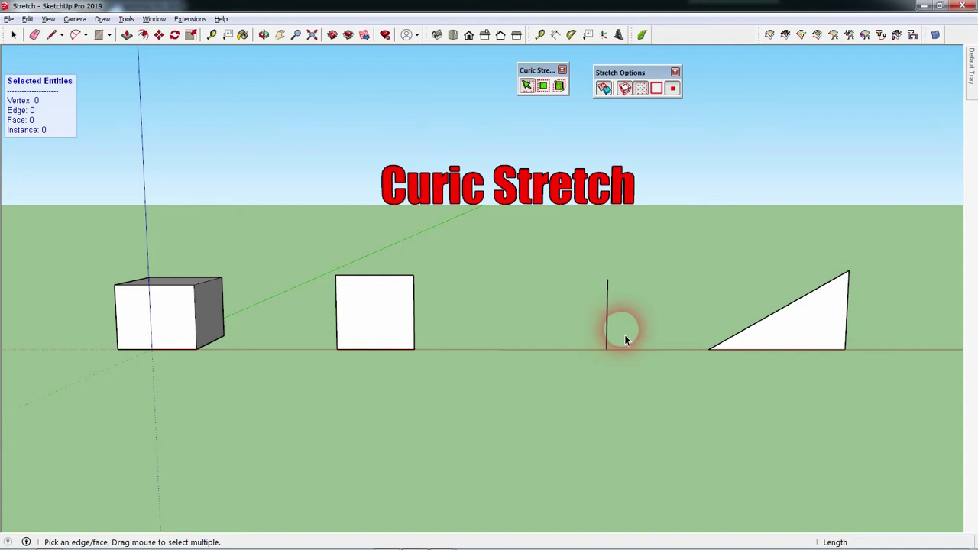
key(ctrl+z)
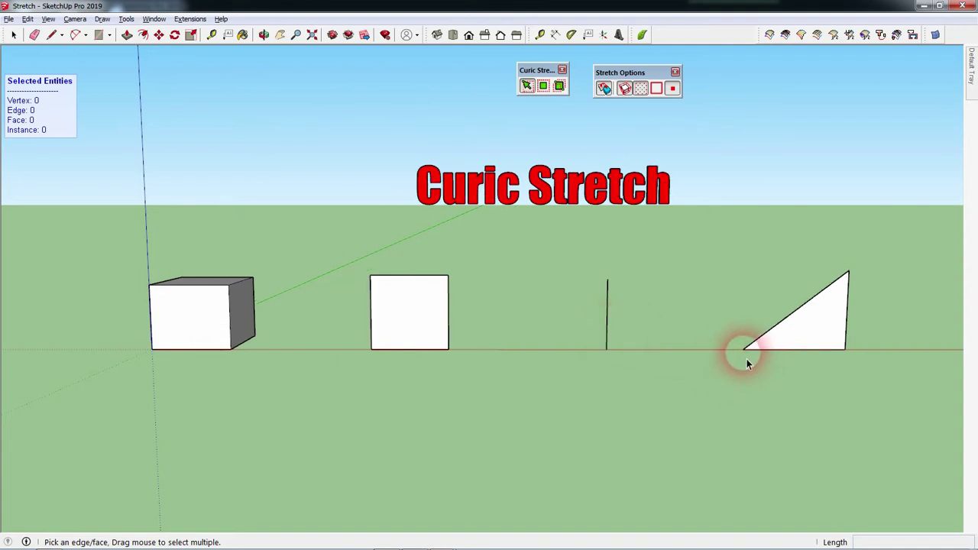
Step: Reselect the shapes, set a start point below the triangle, and cancel the stretch
drag(122, 239, 786, 443)
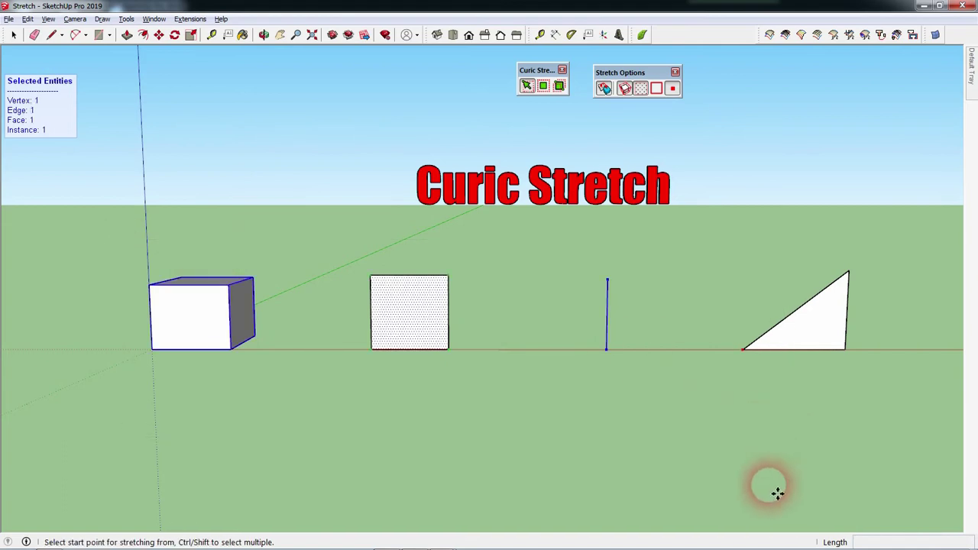
click(741, 403)
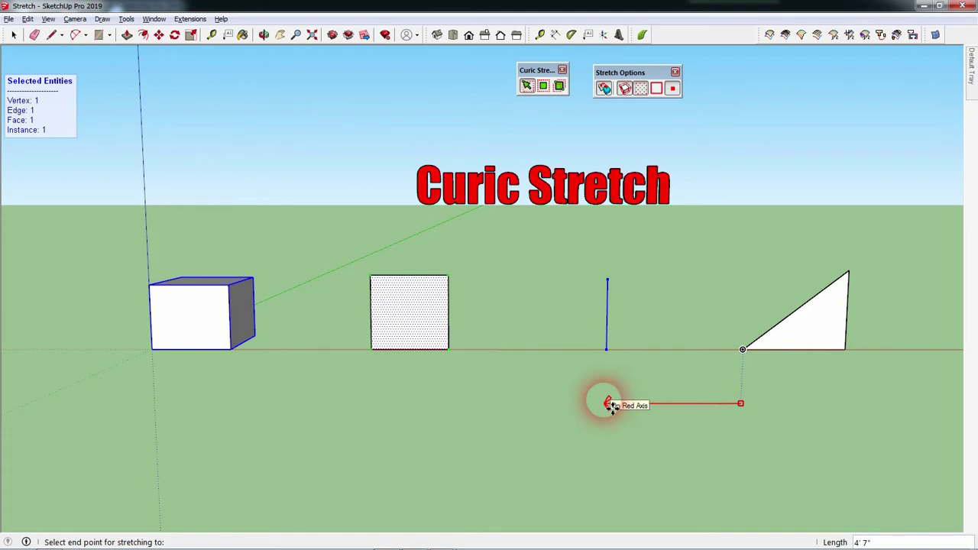
key(Escape)
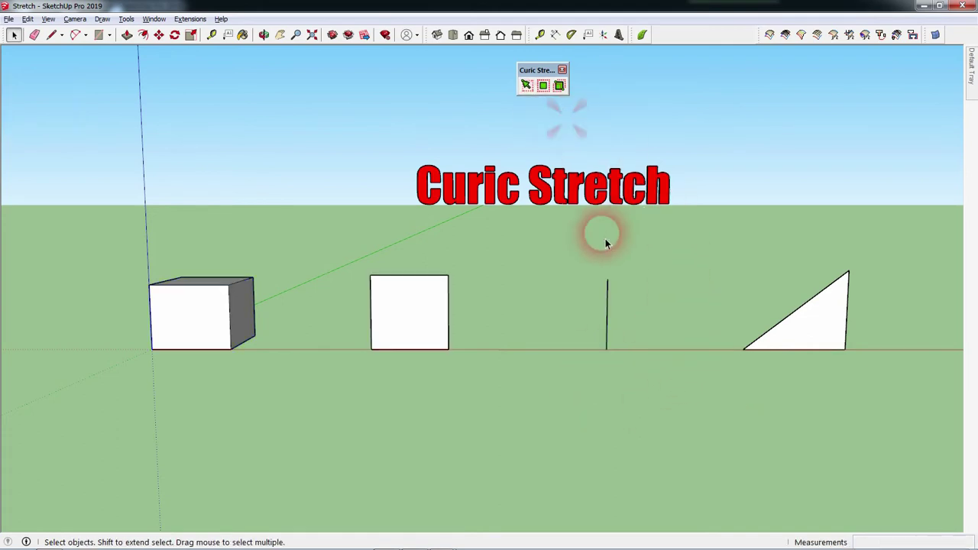
Step: Delete the Curic Stretch title text and turn on the edge and vertex stretch options
click(571, 204)
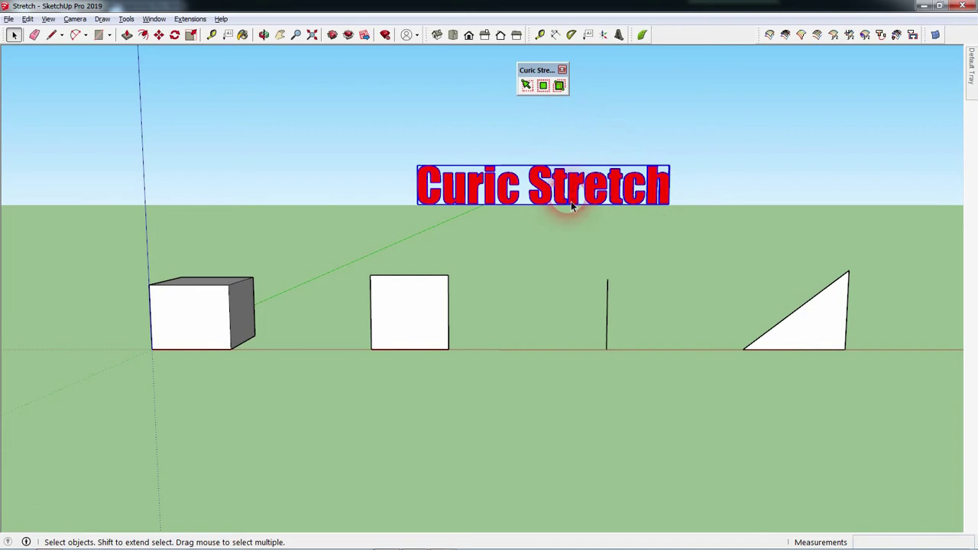
key(Delete)
click(525, 86)
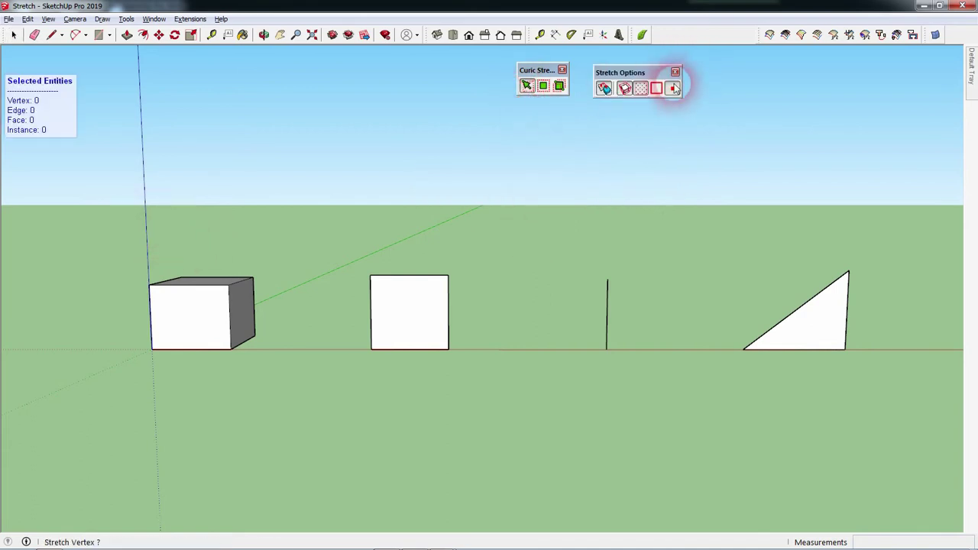
click(657, 89)
click(675, 92)
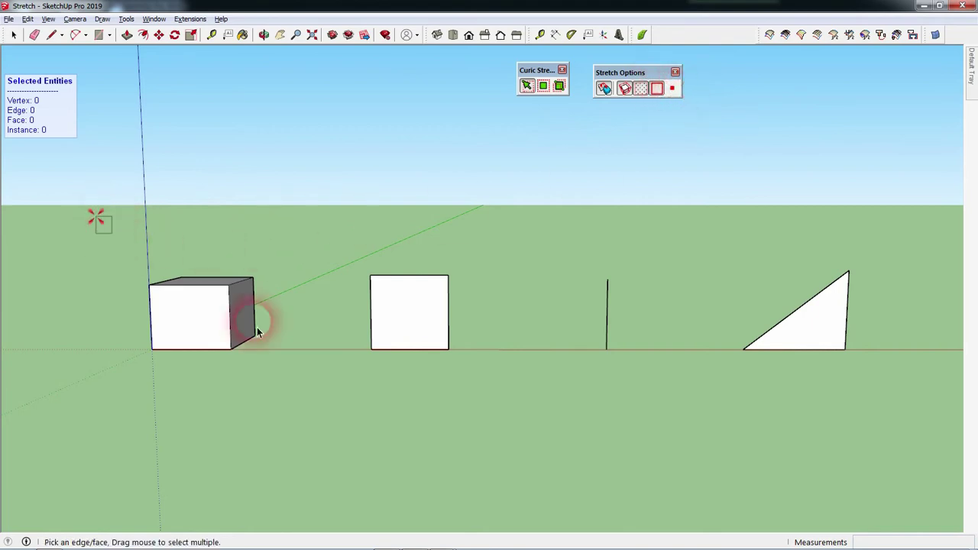
Step: Stretch the four shapes leftward, then undo to restore their original positions
drag(96, 217, 781, 487)
click(740, 439)
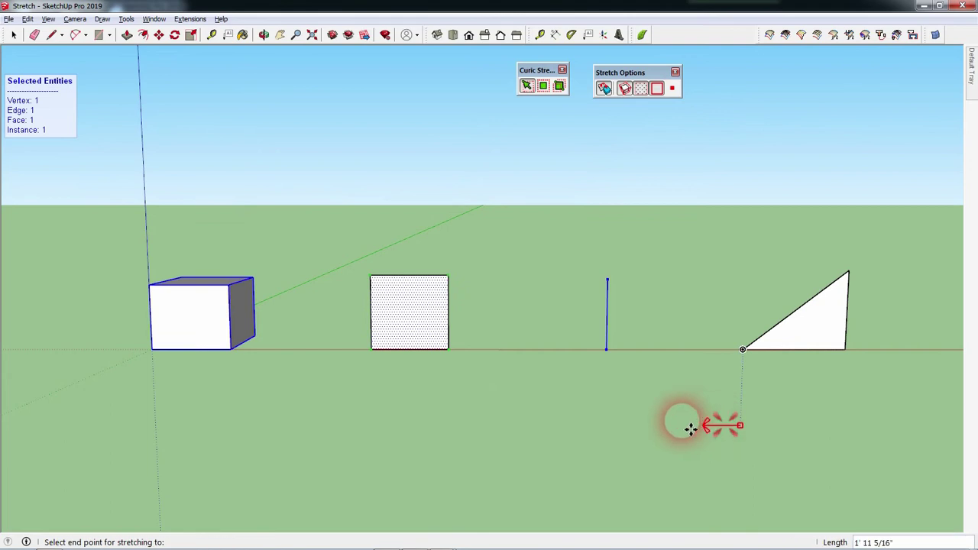
click(450, 434)
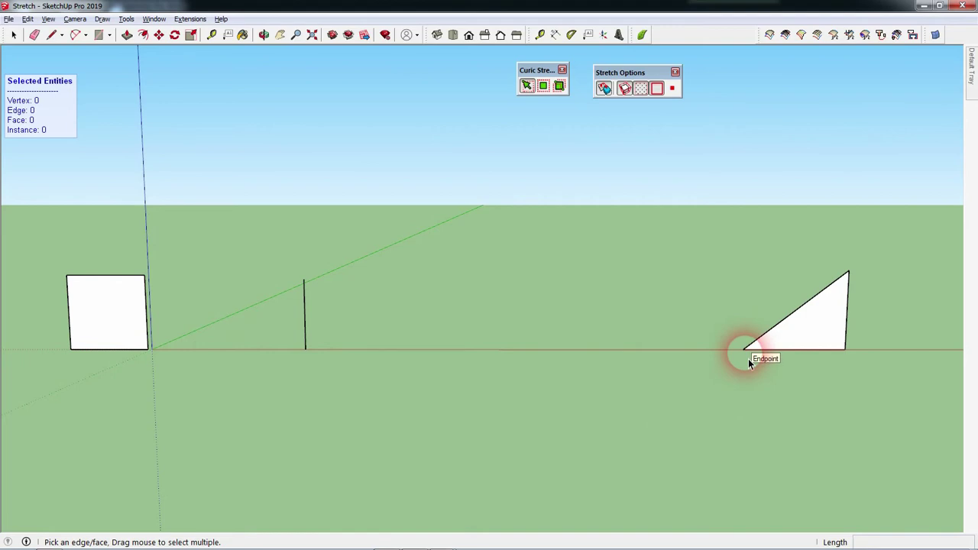
key(ctrl+z)
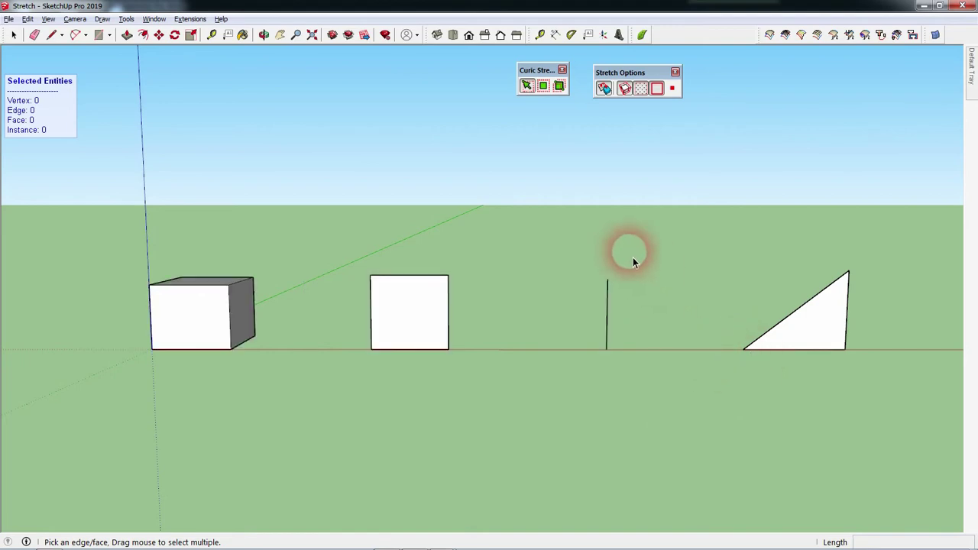
click(642, 90)
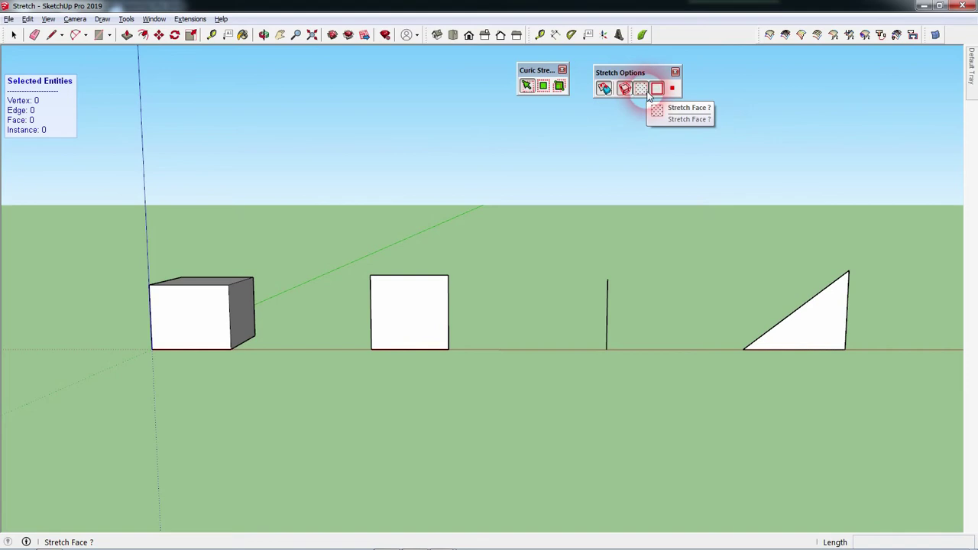
click(648, 93)
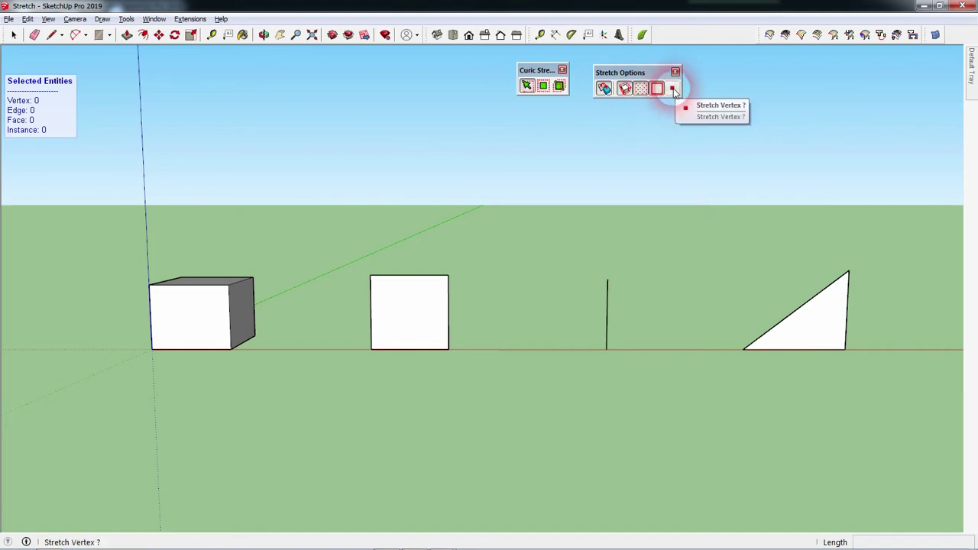
Step: Zoom out and orbit down onto the two benches, exit the stretch tool, and right-click the top bench
scroll(237, 243, down, 3)
scroll(238, 243, down, 3)
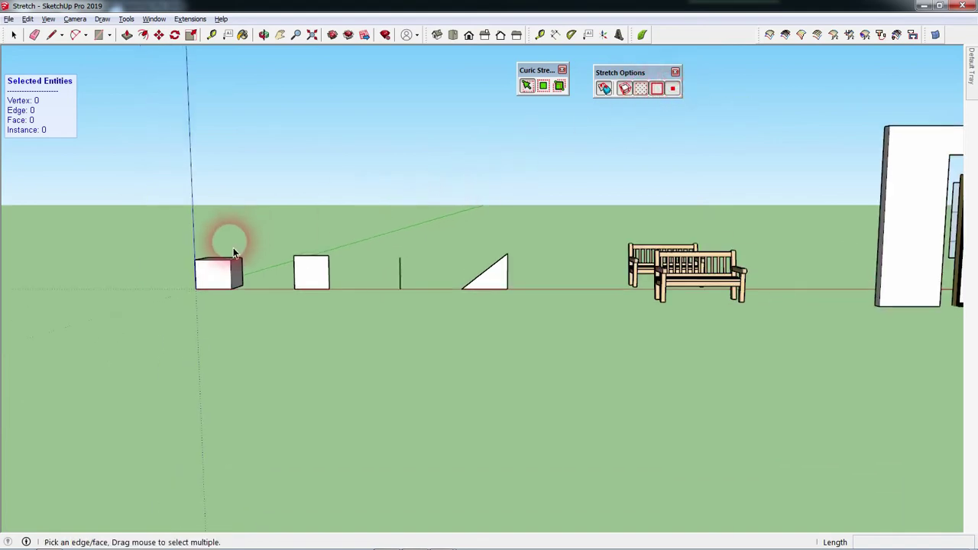
mouse_move(710, 249)
middle_down()
mouse_move(621, 408)
mouse_move(701, 242)
mouse_move(605, 175)
mouse_move(484, 152)
mouse_move(618, 235)
mouse_move(611, 389)
mouse_move(603, 245)
middle_up()
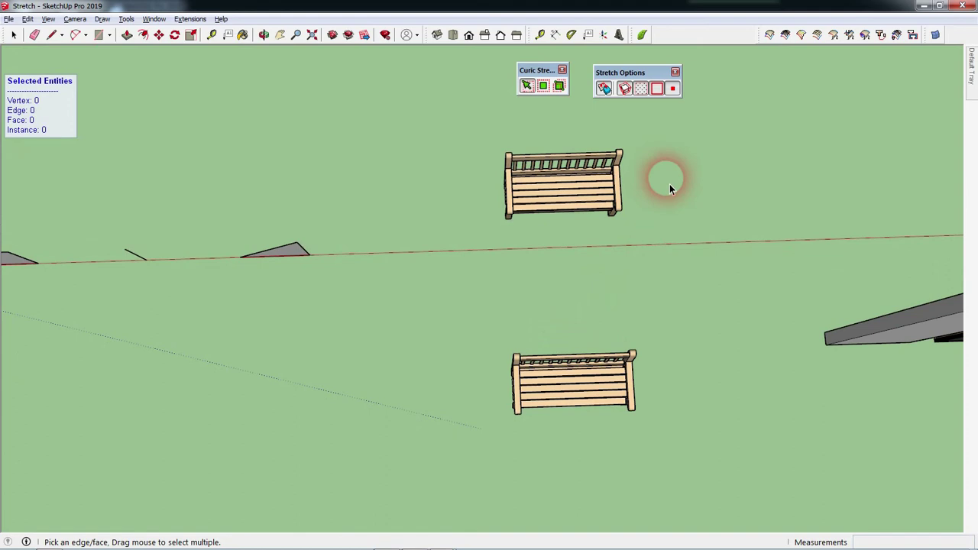
click(571, 188)
key(space)
click(574, 193)
right_click(593, 204)
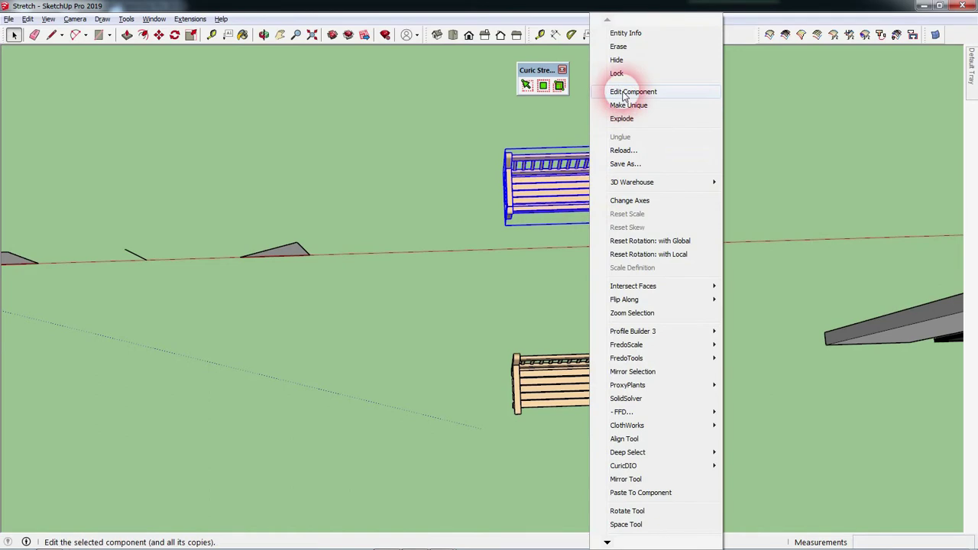
Step: Make the top bench a unique component and reactivate Curic Stretch in a different mode
click(496, 115)
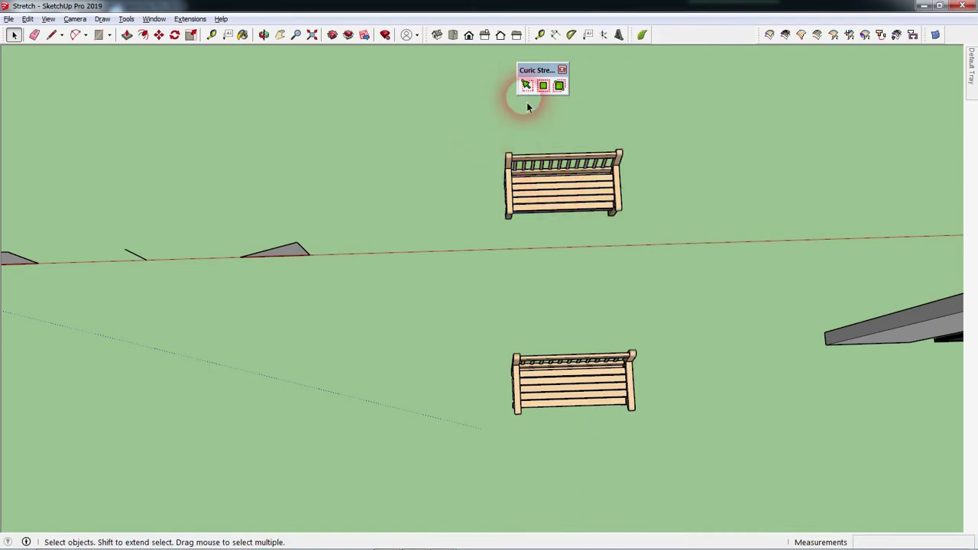
click(526, 85)
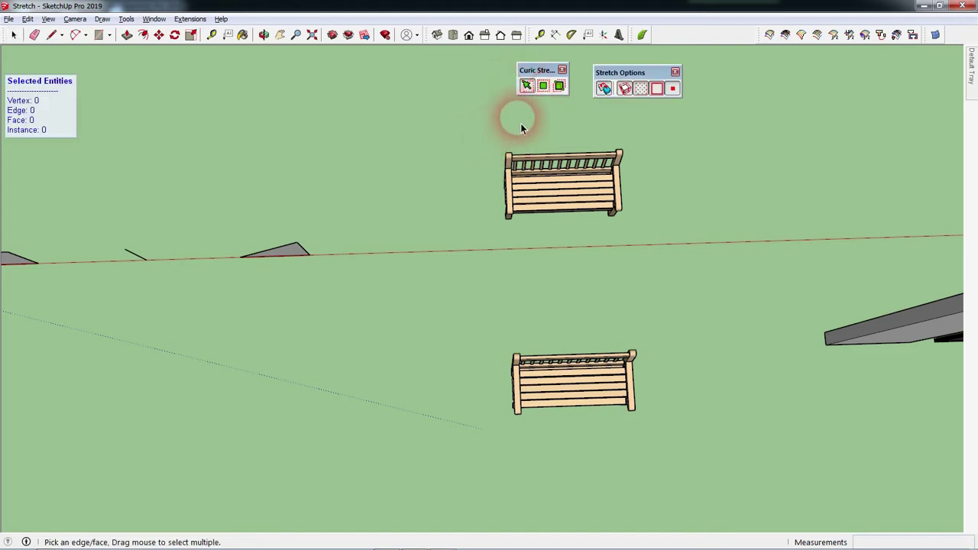
click(655, 89)
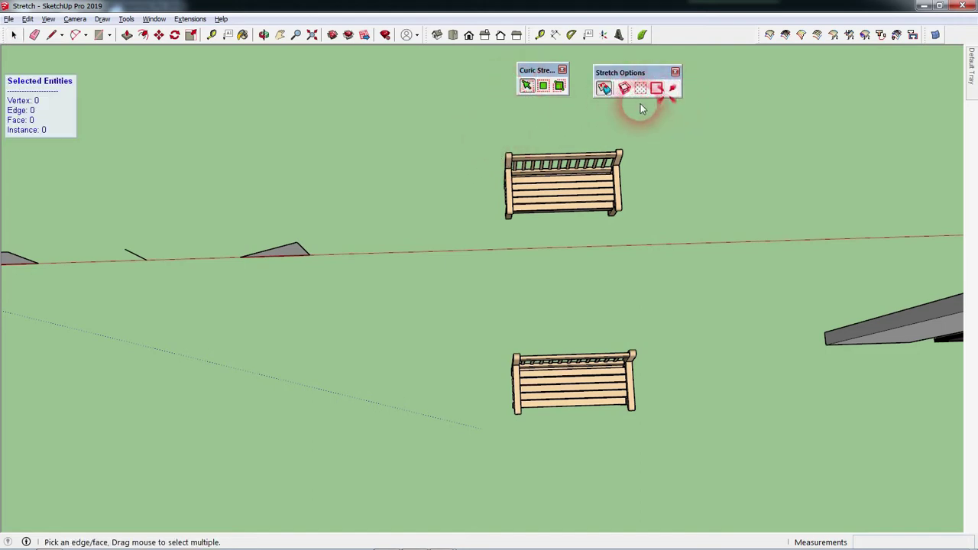
Step: Try stretching the top bench's left end leftward, then switch to face mode and box it again
drag(498, 129, 581, 280)
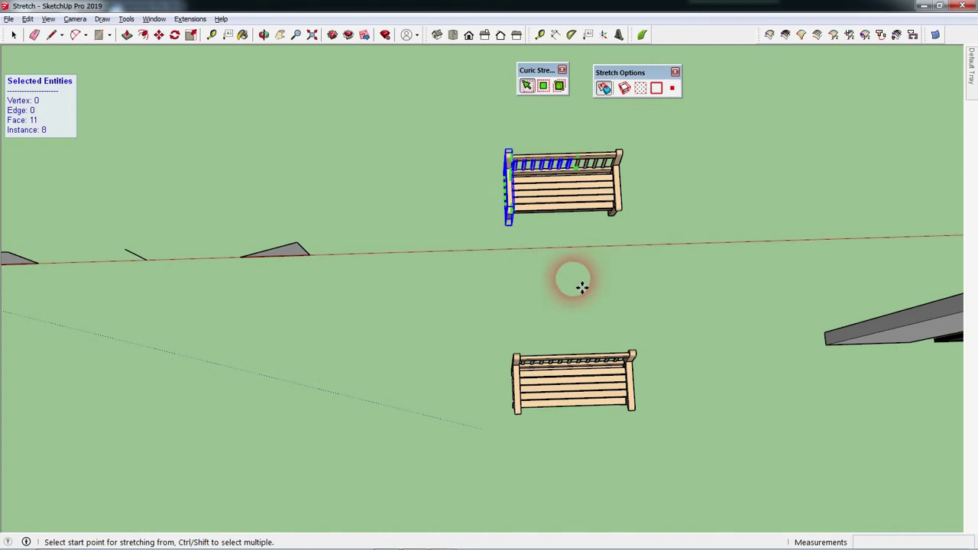
click(564, 267)
click(470, 272)
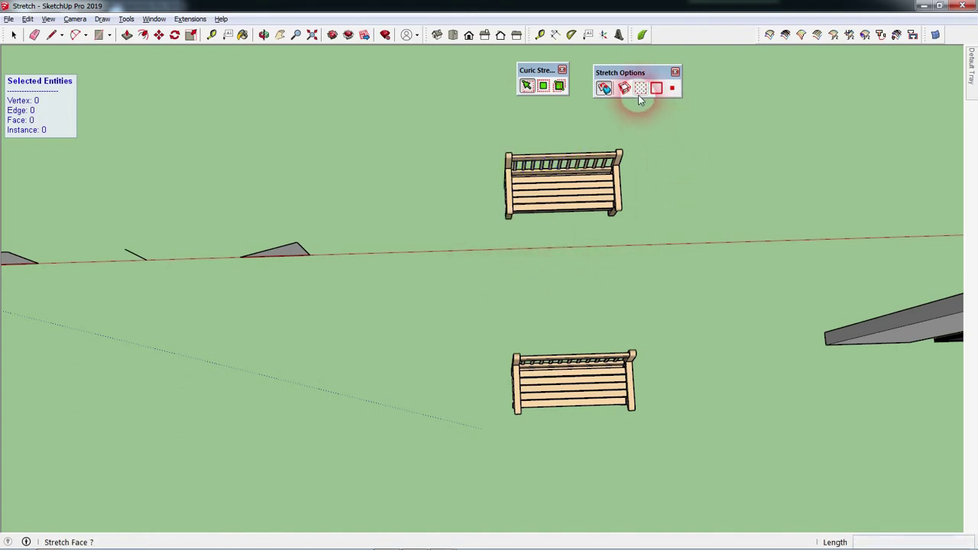
click(659, 90)
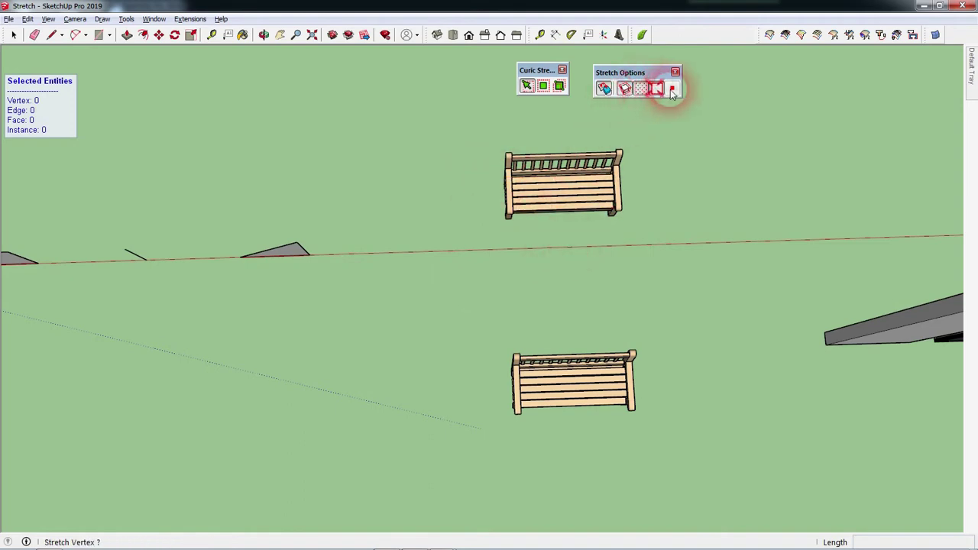
drag(463, 120, 570, 263)
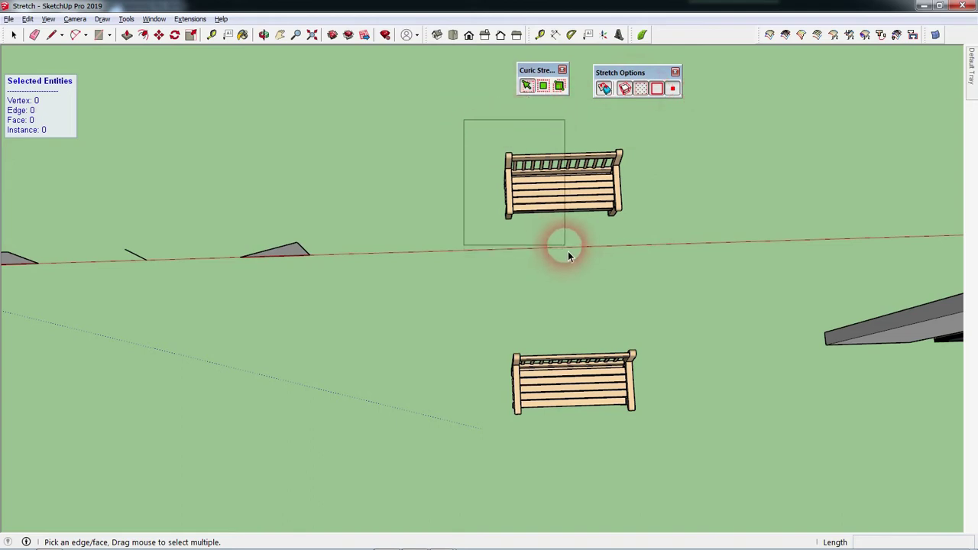
Step: Select the top bench's left end and extend it far to the left, then toggle Make Unique
drag(570, 261, 570, 254)
middle_drag(584, 183, 583, 311)
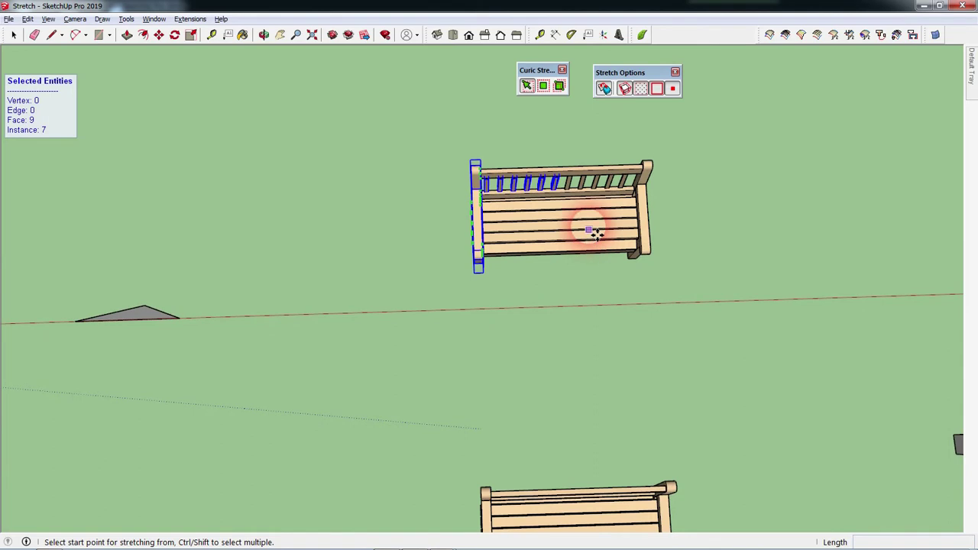
drag(583, 311, 450, 308)
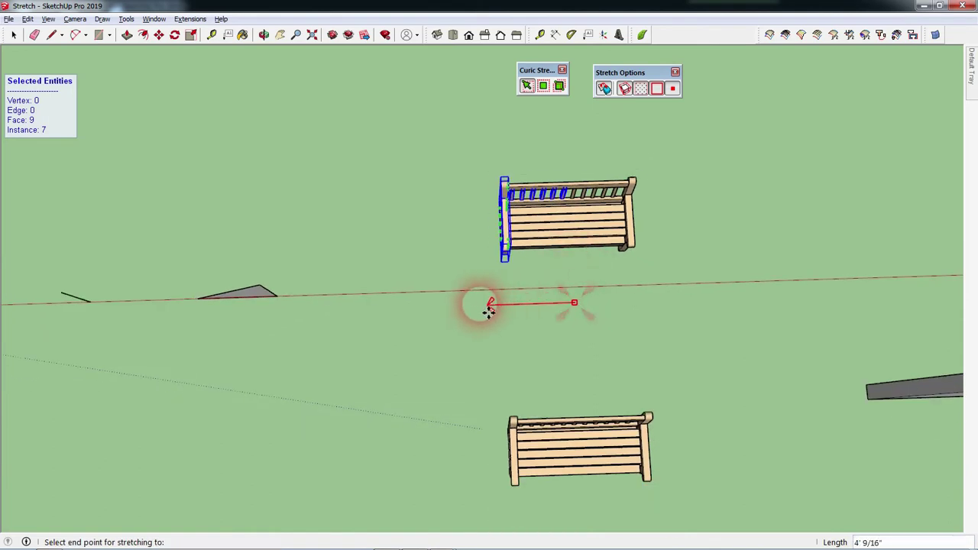
click(450, 308)
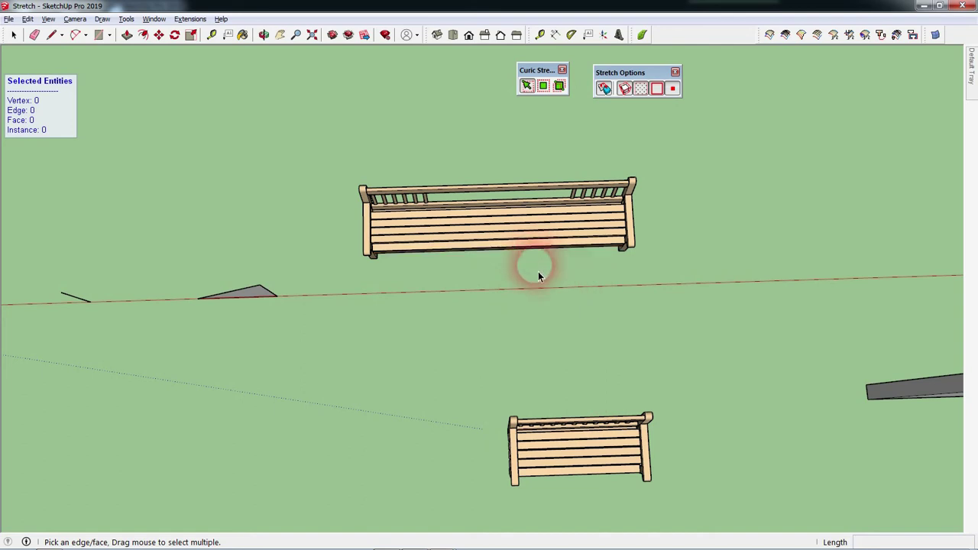
click(604, 90)
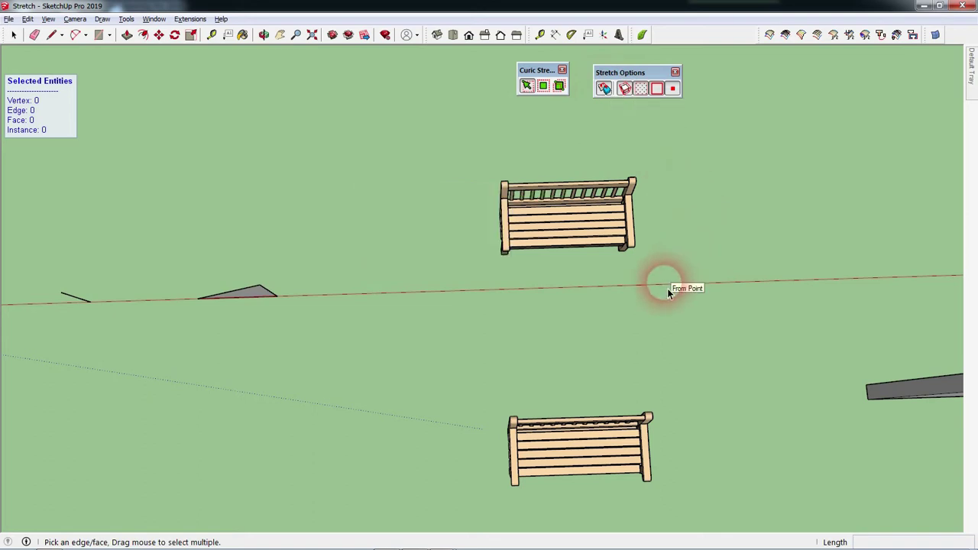
Step: With Make Unique off, box both benches' left ends and stretch them together to the left
click(604, 89)
click(583, 190)
click(526, 85)
mouse_move(445, 128)
mouse_down()
mouse_move(563, 282)
mouse_move(562, 299)
mouse_up()
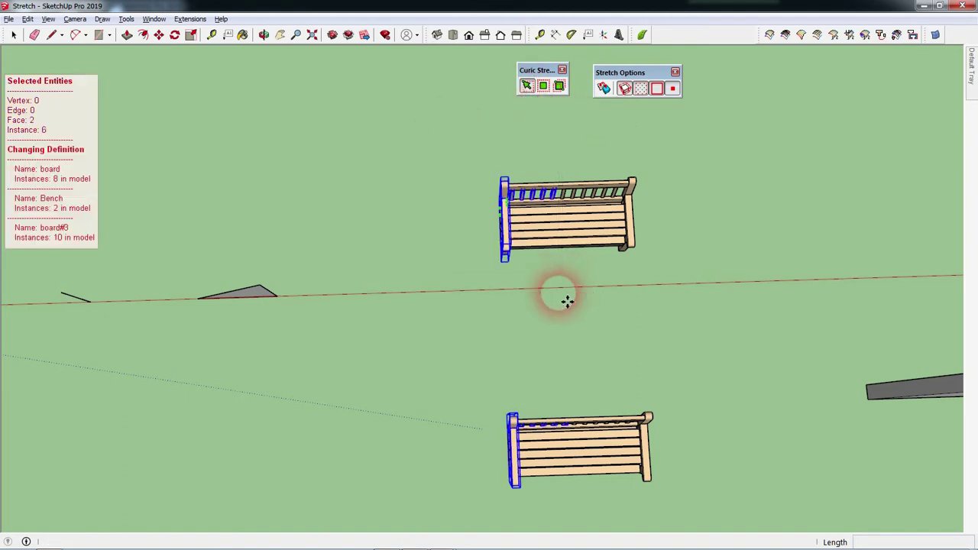
scroll(638, 306, up, 2)
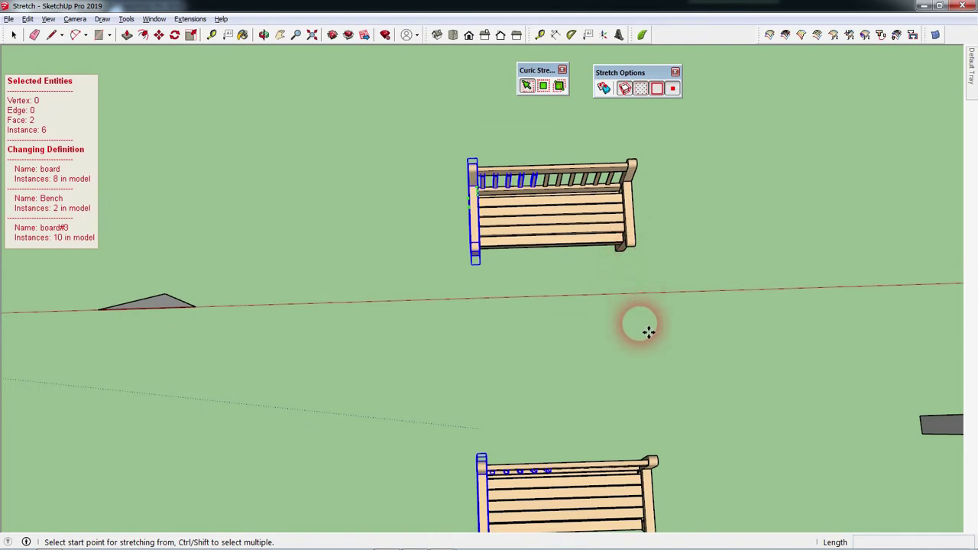
mouse_move(635, 271)
middle_down()
mouse_move(640, 323)
mouse_move(612, 201)
mouse_move(424, 181)
mouse_move(576, 140)
middle_up()
middle_drag(545, 219, 553, 337)
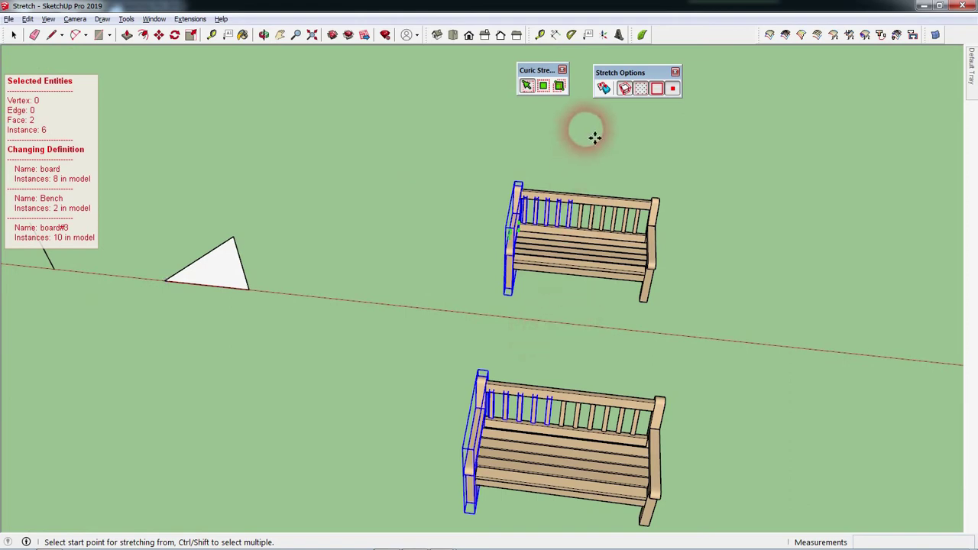
click(562, 323)
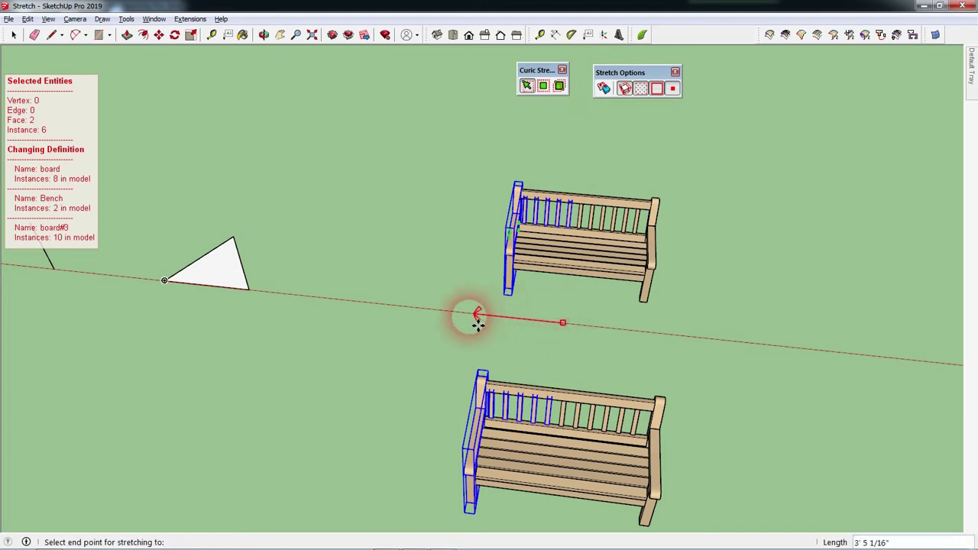
click(421, 311)
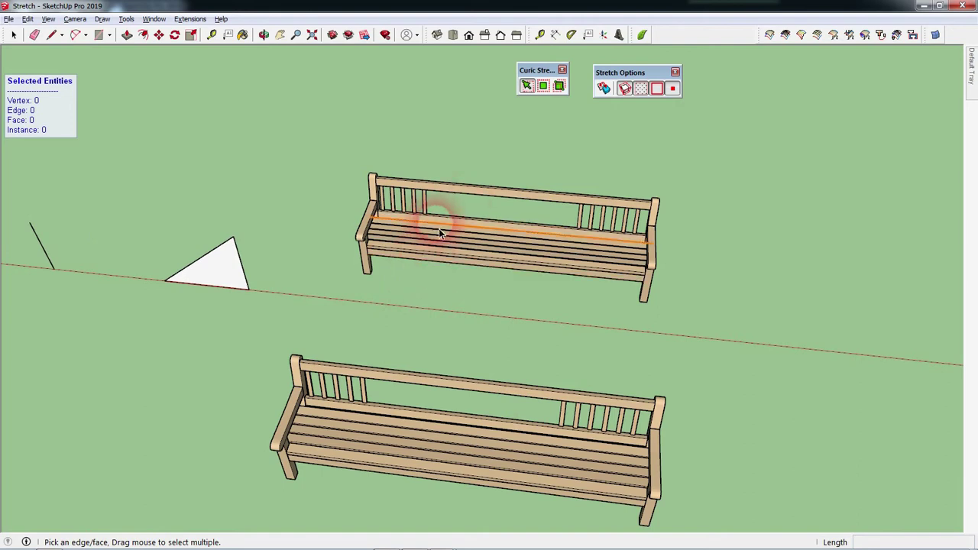
Step: Undo the bench stretch, returning both benches to their original length
click(486, 323)
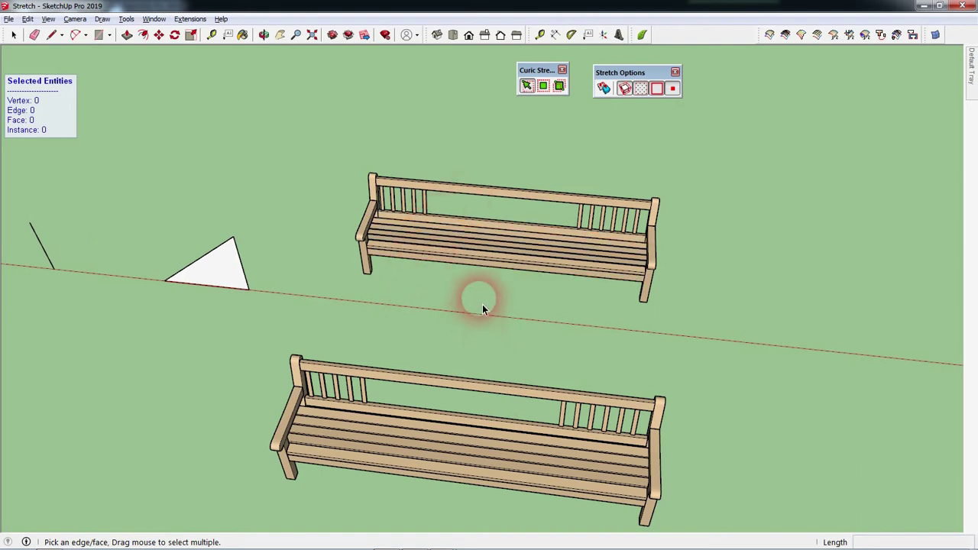
click(459, 338)
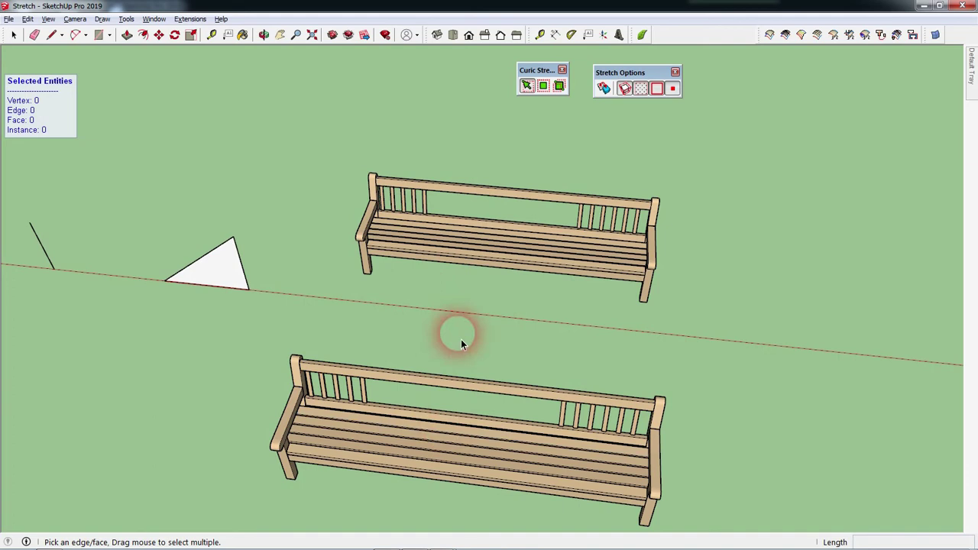
key(ctrl+z)
Step: Zoom out and orbit over to the wall holding the double glass doors
scroll(349, 299, down, 2)
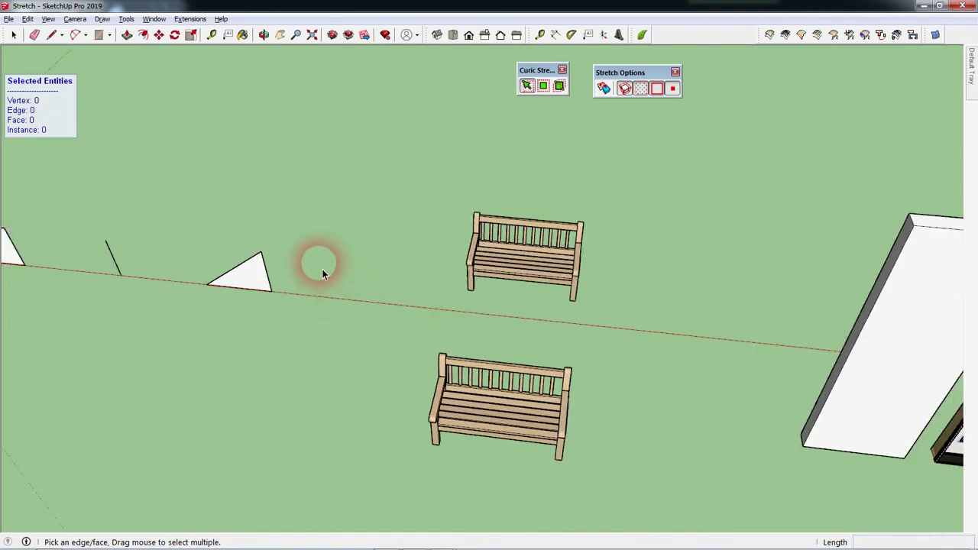
scroll(322, 269, down, 2)
scroll(301, 263, down, 1)
middle_drag(841, 349, 836, 164)
mouse_move(696, 378)
middle_down()
mouse_move(738, 408)
mouse_move(807, 399)
mouse_move(785, 438)
mouse_move(753, 306)
mouse_move(749, 403)
mouse_move(723, 406)
mouse_move(683, 360)
middle_up()
scroll(807, 400, up, 1)
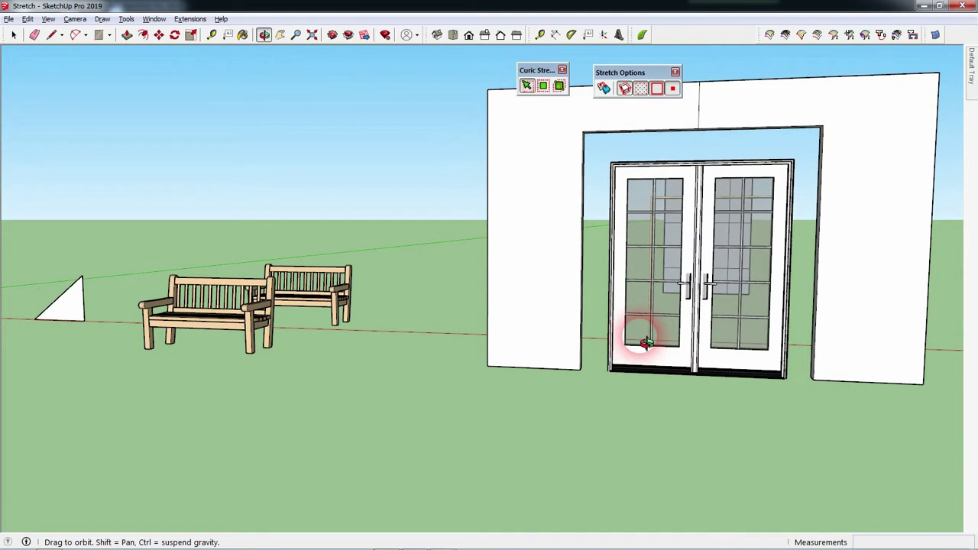
drag(655, 393, 650, 336)
key(space)
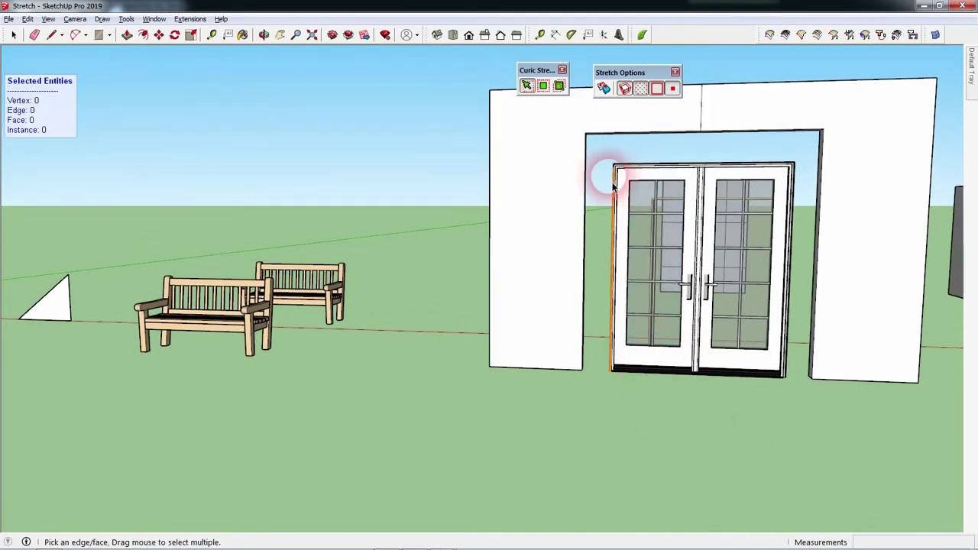
click(605, 126)
click(593, 135)
click(604, 89)
click(617, 140)
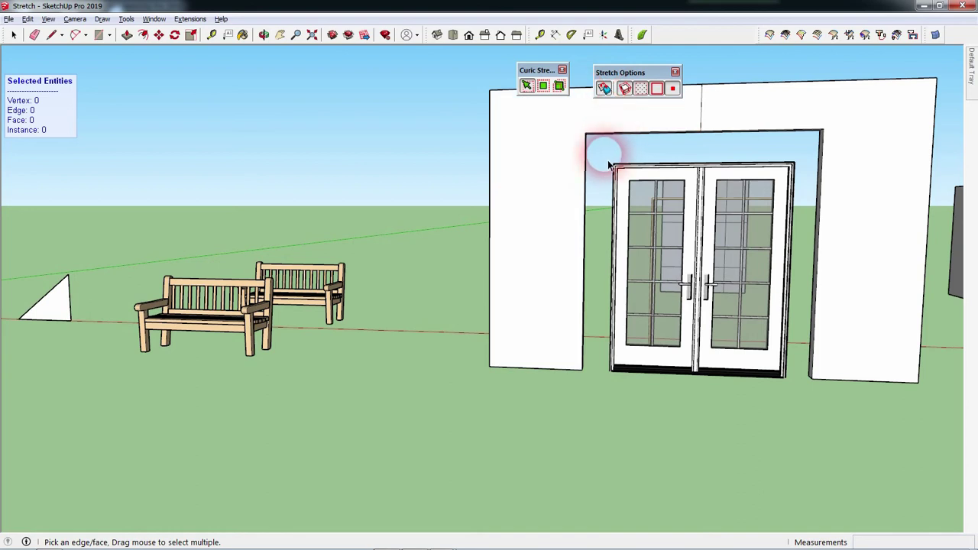
drag(600, 148, 689, 397)
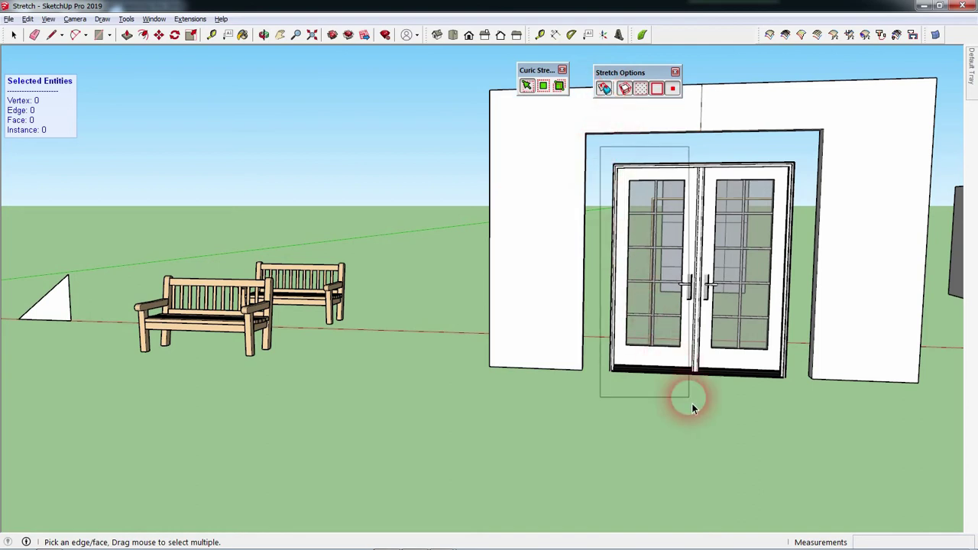
drag(692, 407, 693, 417)
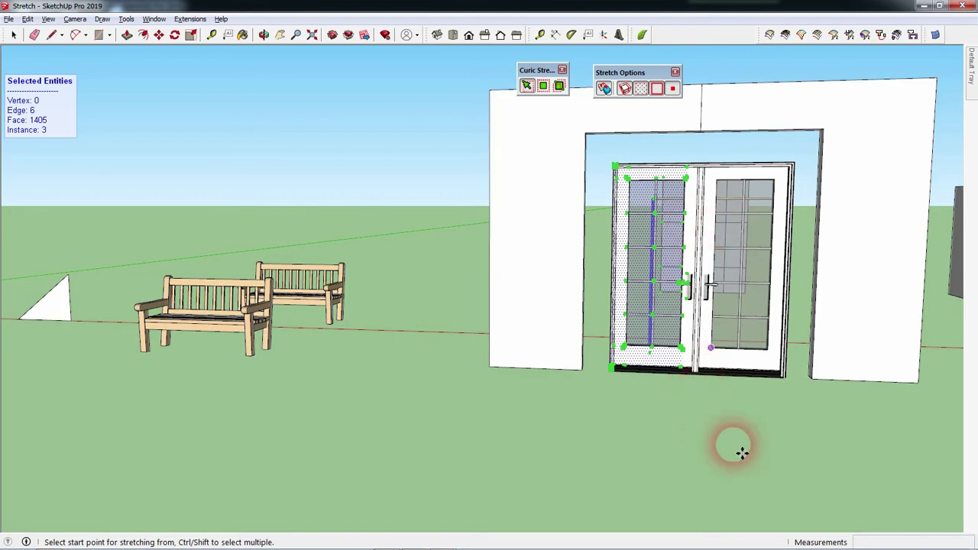
mouse_move(799, 179)
middle_down()
mouse_move(766, 378)
mouse_move(690, 507)
mouse_move(726, 400)
mouse_move(832, 255)
mouse_move(710, 211)
mouse_move(808, 185)
mouse_move(797, 175)
middle_up()
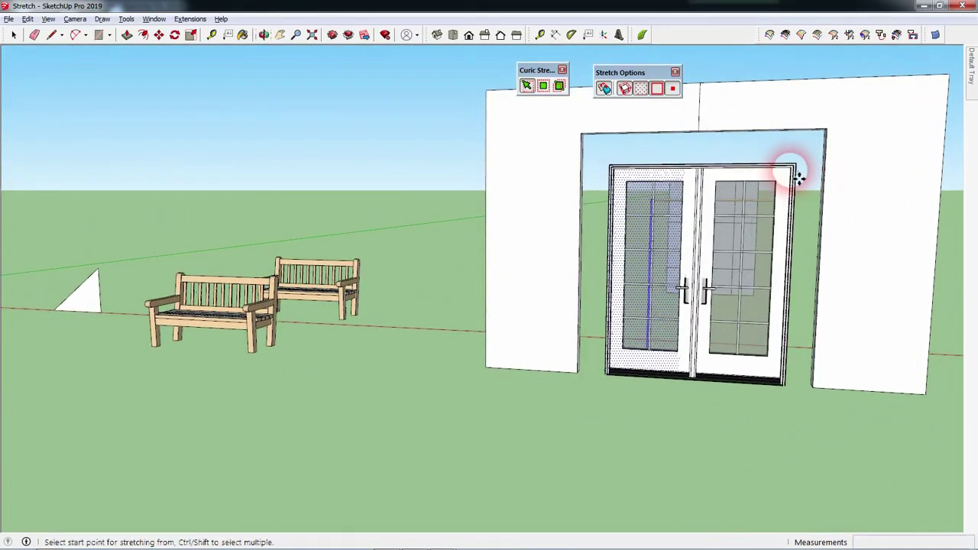
key(Escape)
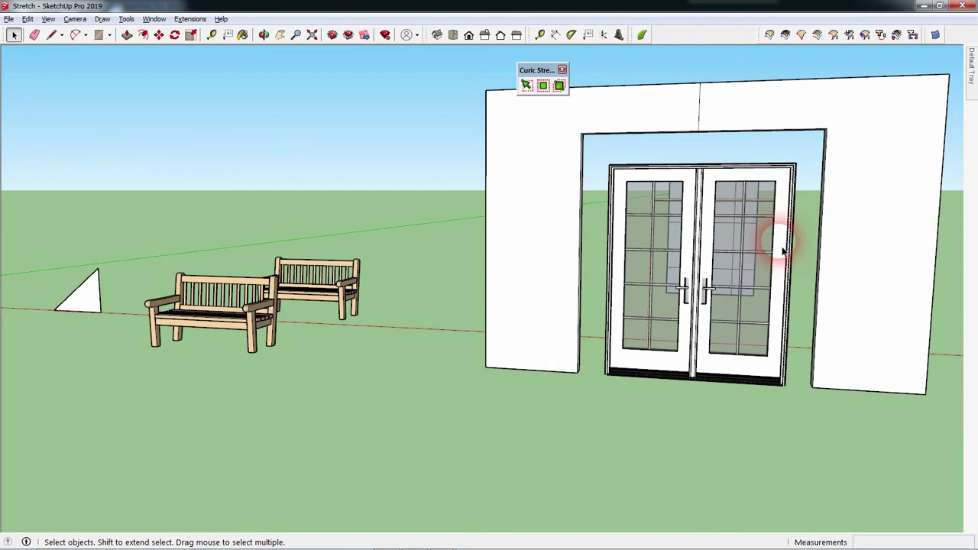
Step: Select the double door, start Curic Stretch, and orbit to face the door
click(786, 247)
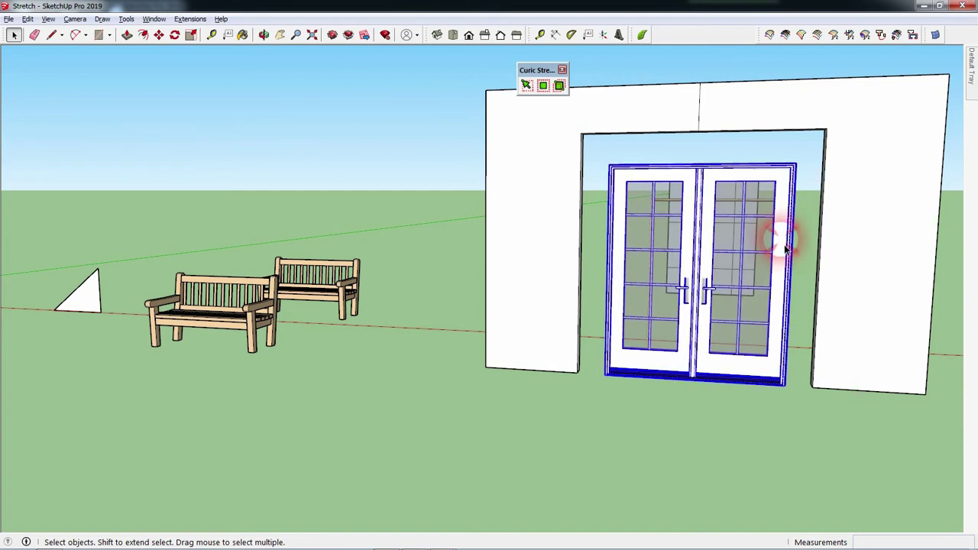
click(526, 85)
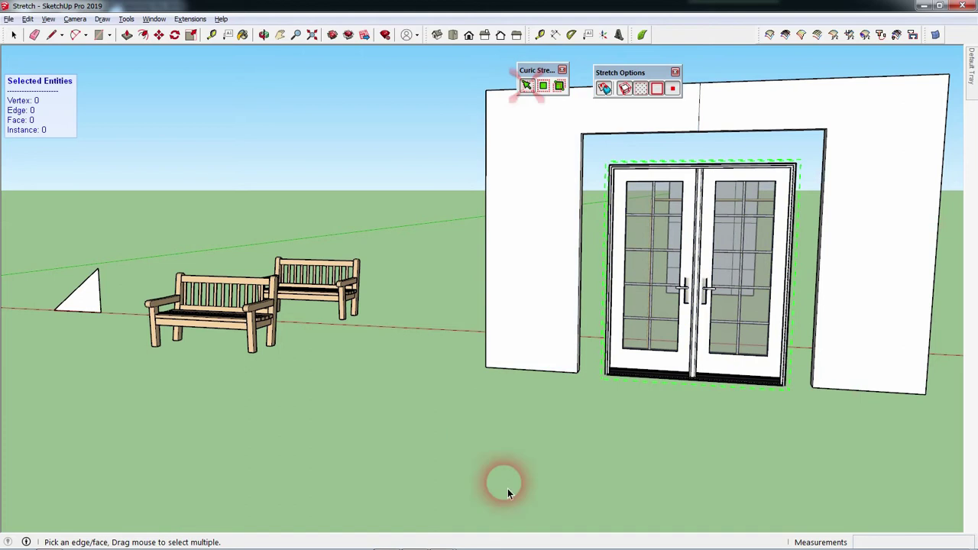
mouse_move(644, 481)
middle_down()
mouse_move(655, 482)
mouse_move(657, 467)
middle_up()
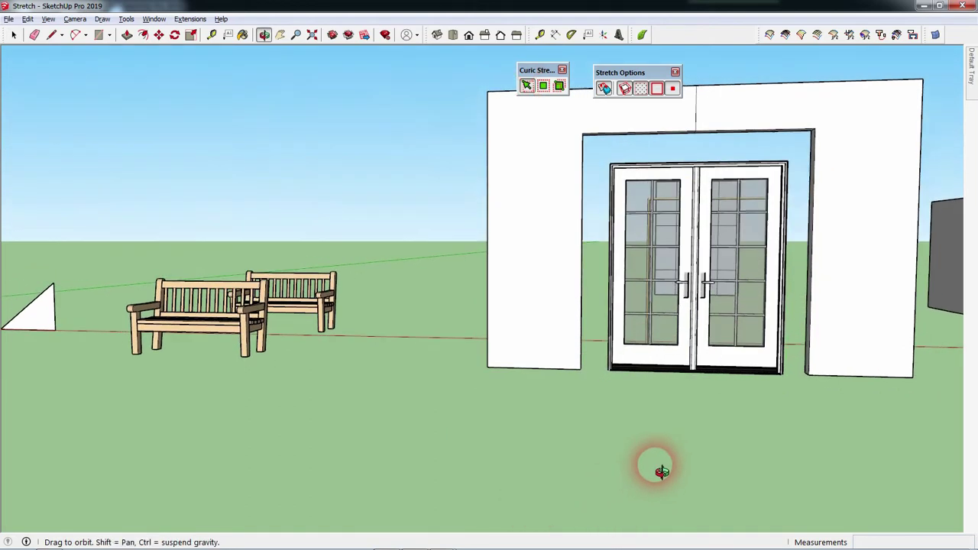
scroll(796, 358, up, 2)
click(710, 276)
drag(710, 276, 693, 392)
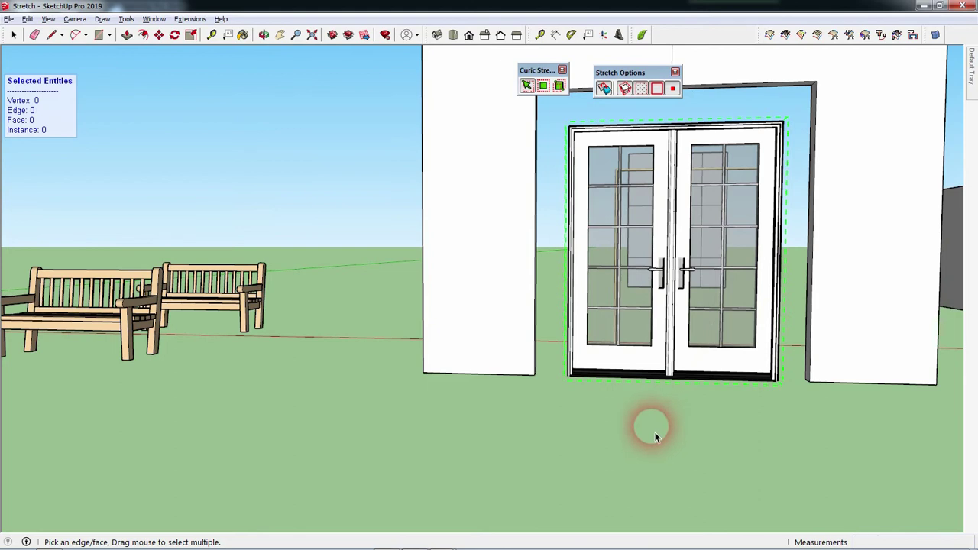
Step: Box the door's left edge and stretch it about 1'2" left to the opening's edge
drag(554, 108, 621, 427)
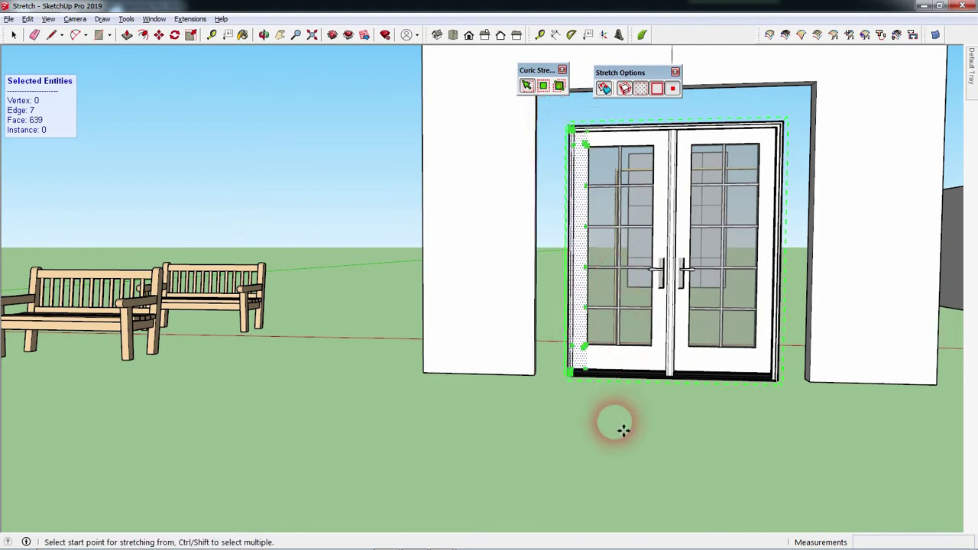
mouse_move(607, 423)
middle_down()
mouse_move(635, 485)
mouse_move(611, 426)
middle_up()
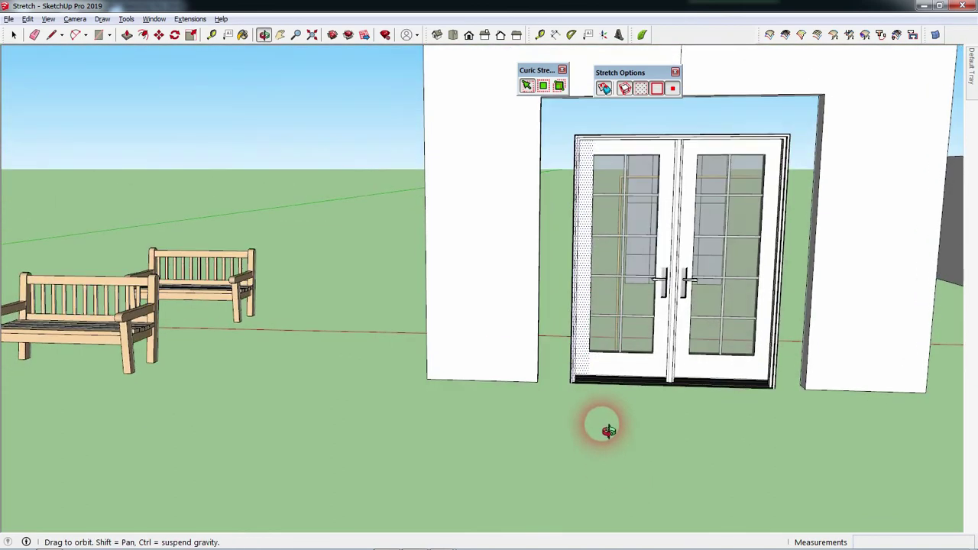
middle_drag(581, 382, 565, 373)
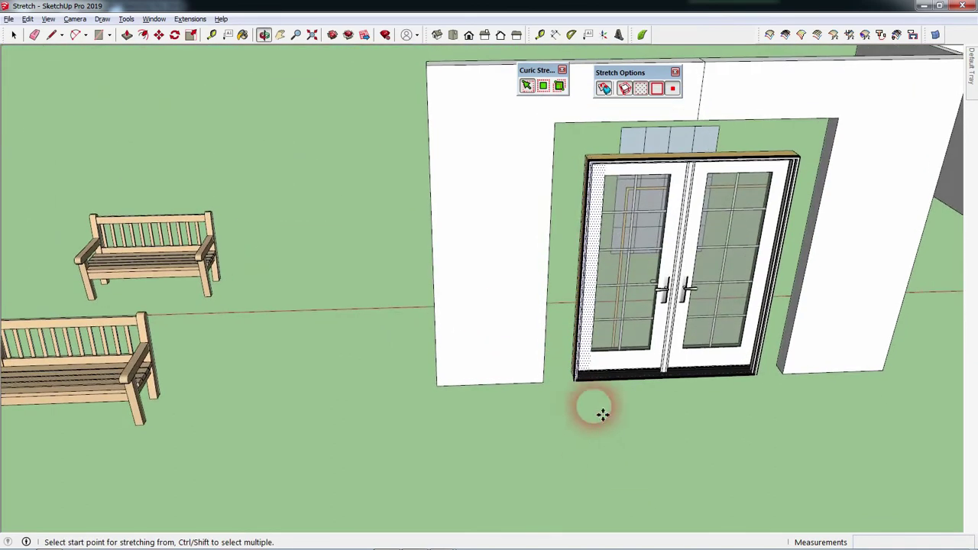
scroll(565, 374, up, 2)
scroll(579, 386, up, 3)
scroll(578, 386, up, 2)
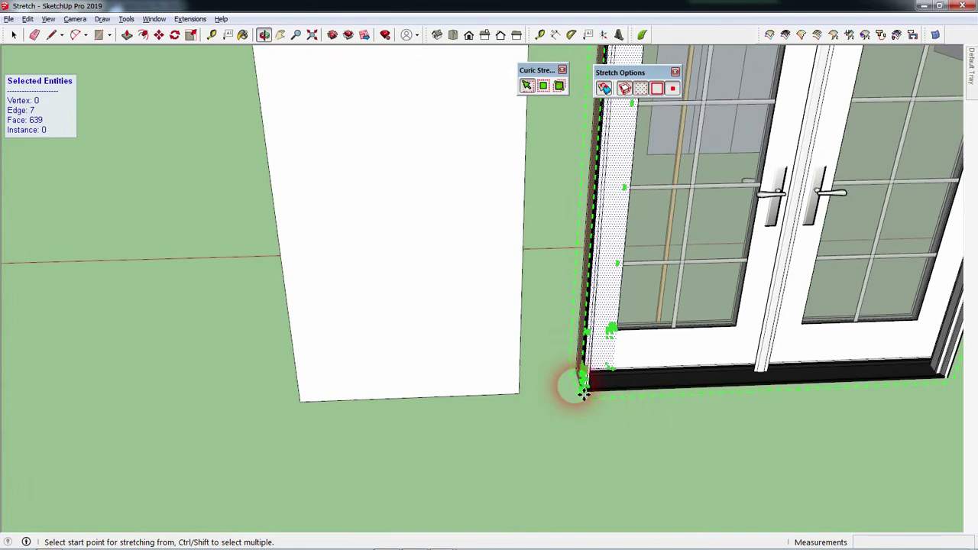
scroll(588, 388, up, 2)
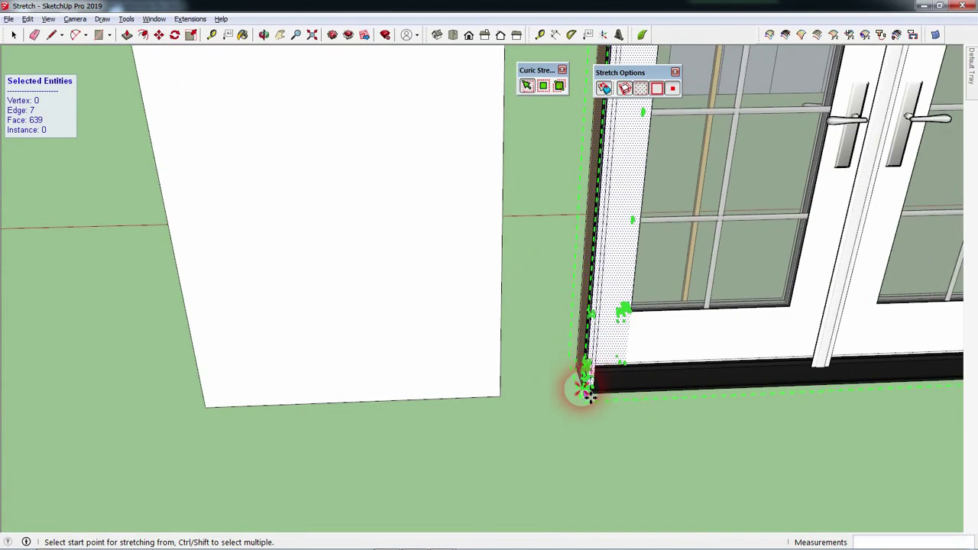
click(583, 393)
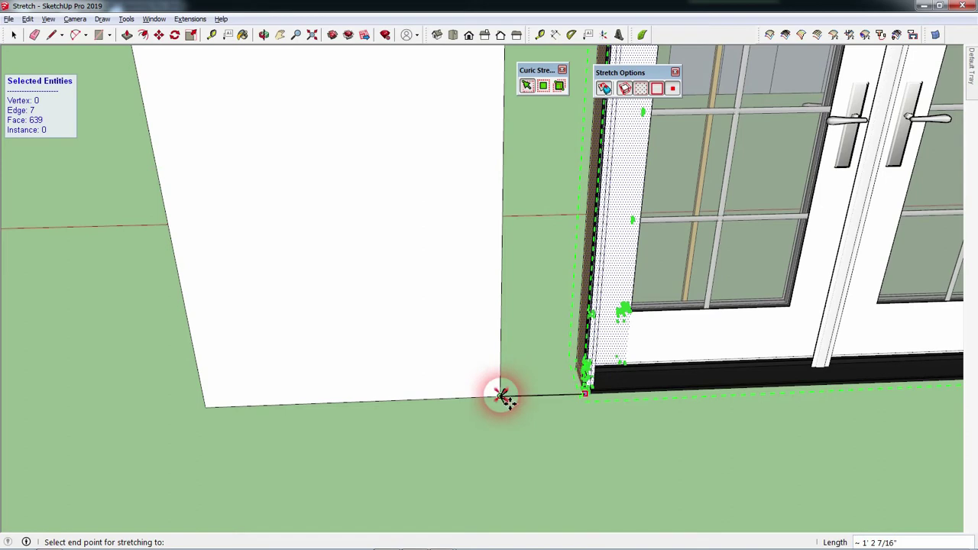
click(501, 396)
Step: Deselect the widened door and zoom back out to view it
click(444, 432)
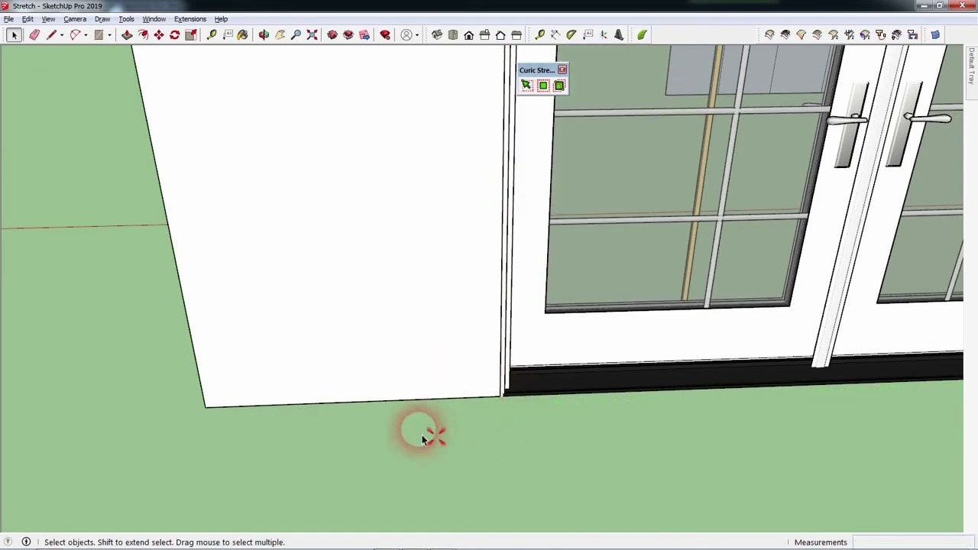
scroll(422, 437, down, 3)
scroll(390, 432, down, 3)
click(528, 85)
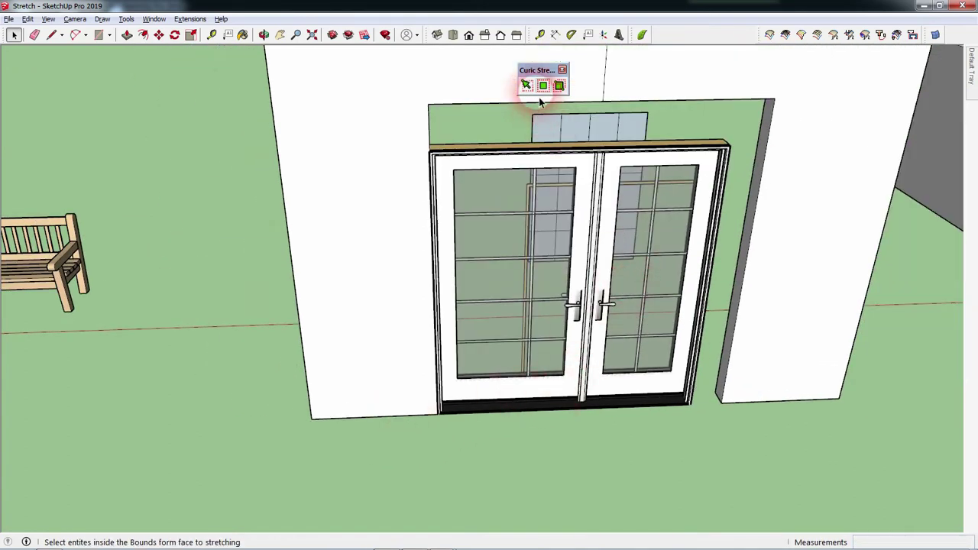
Step: Select the double door and box-select its right edge for Curic Stretch
click(527, 86)
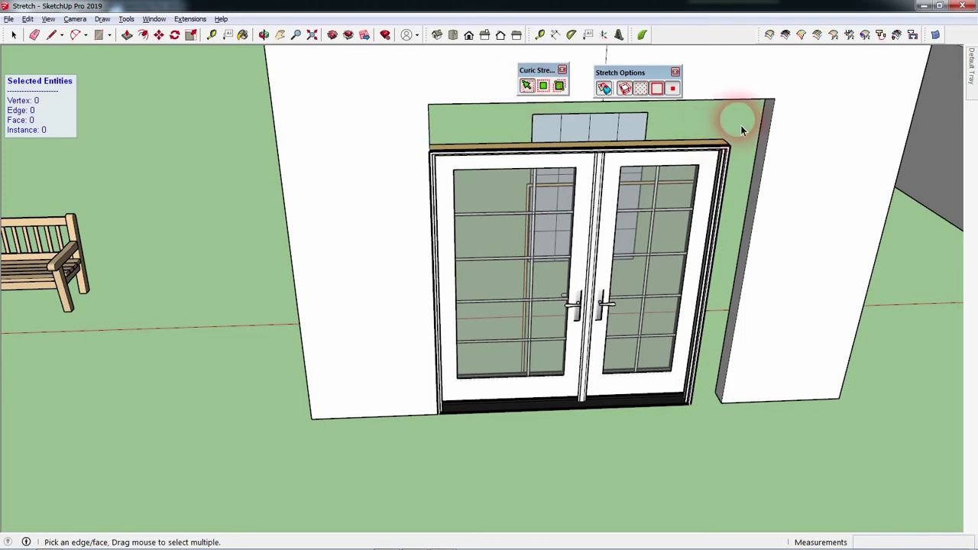
drag(738, 119, 687, 105)
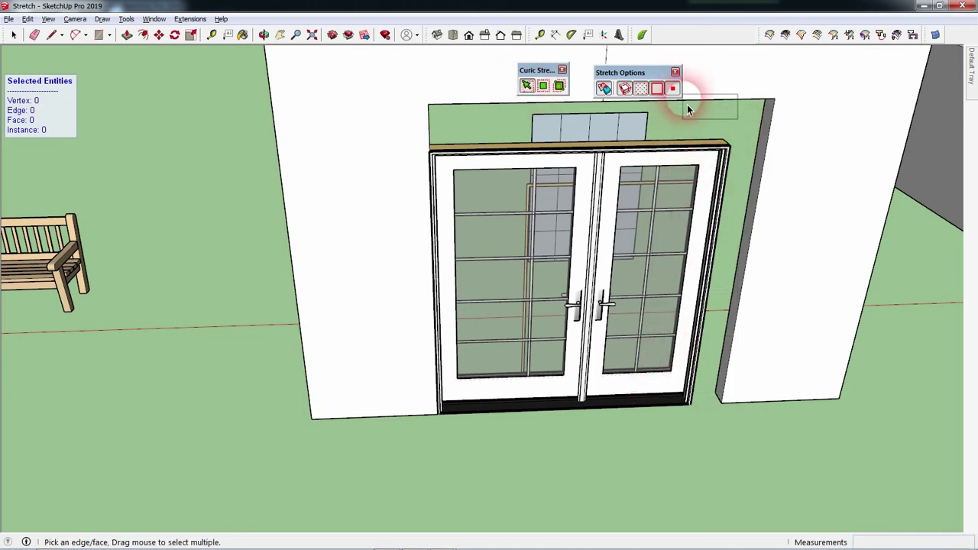
mouse_move(649, 451)
middle_down()
mouse_move(585, 284)
mouse_move(594, 290)
mouse_move(557, 420)
middle_up()
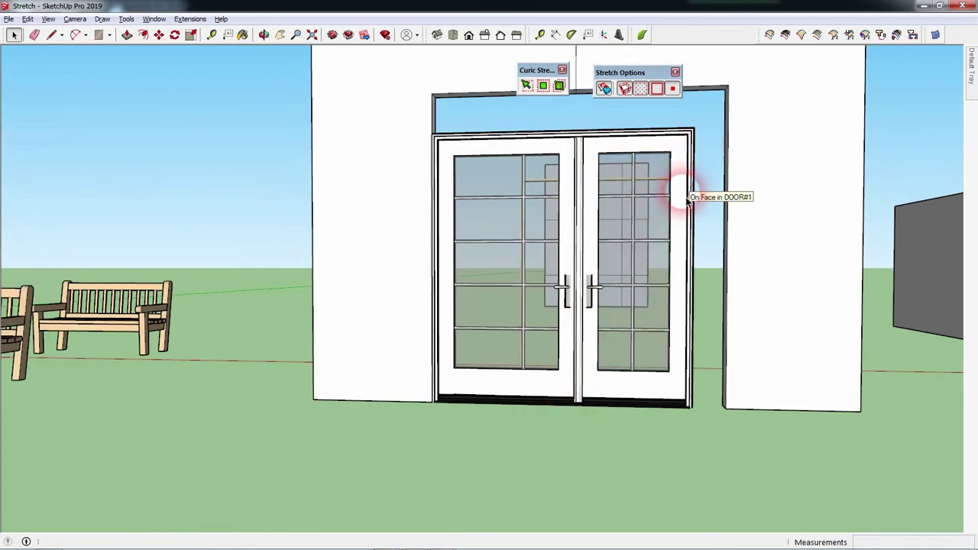
key(space)
click(601, 157)
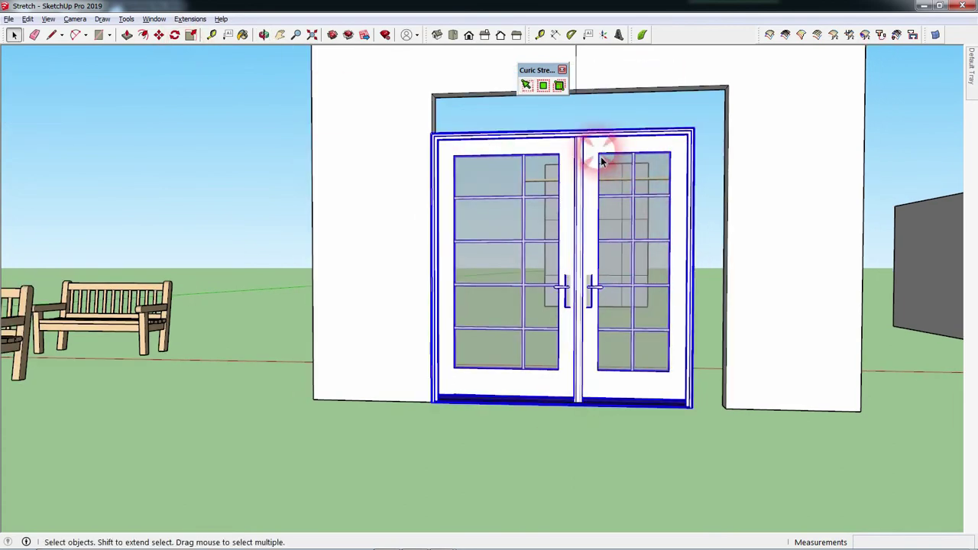
click(526, 85)
drag(701, 100, 655, 434)
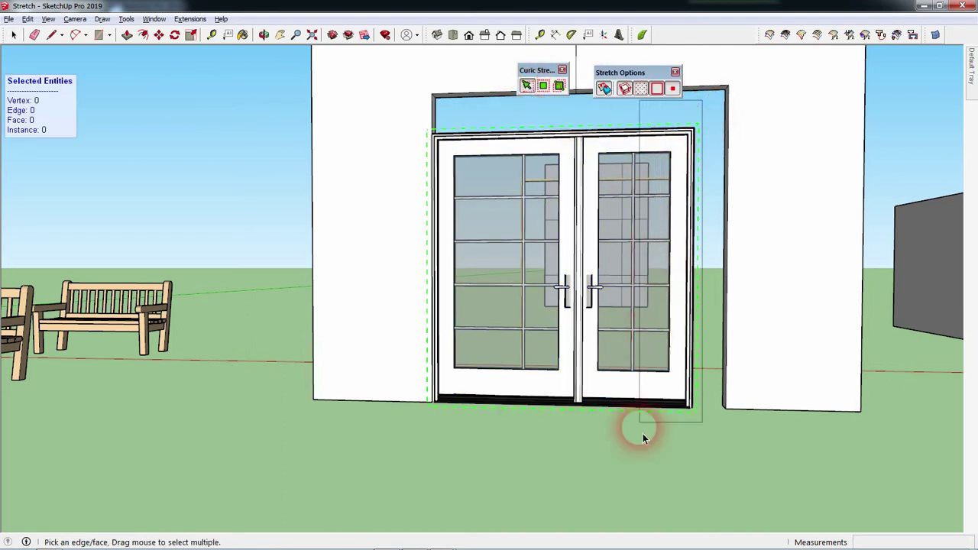
Step: Stretch the door's right side from its bottom-right corner to the opening's right edge
middle_drag(659, 426, 725, 460)
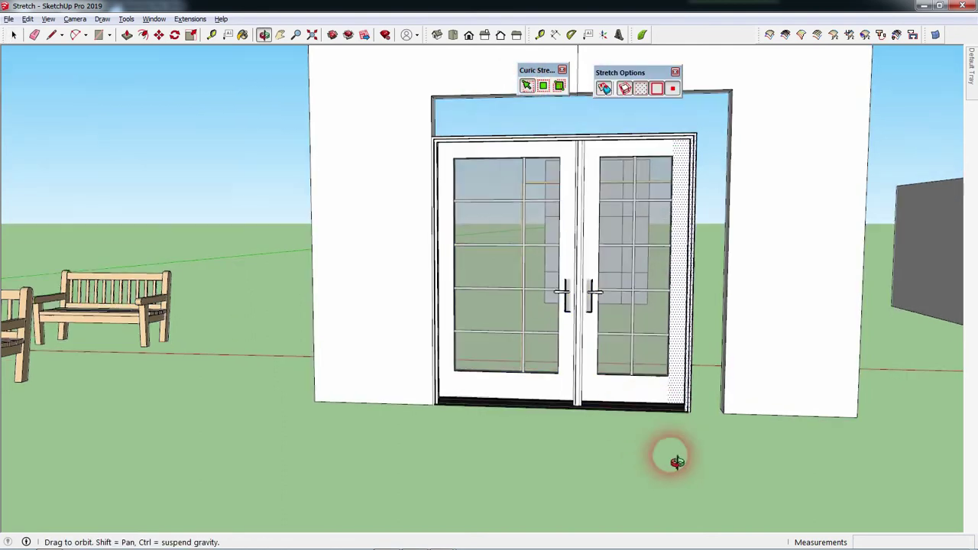
scroll(690, 403, up, 2)
scroll(690, 426, up, 2)
scroll(690, 415, up, 2)
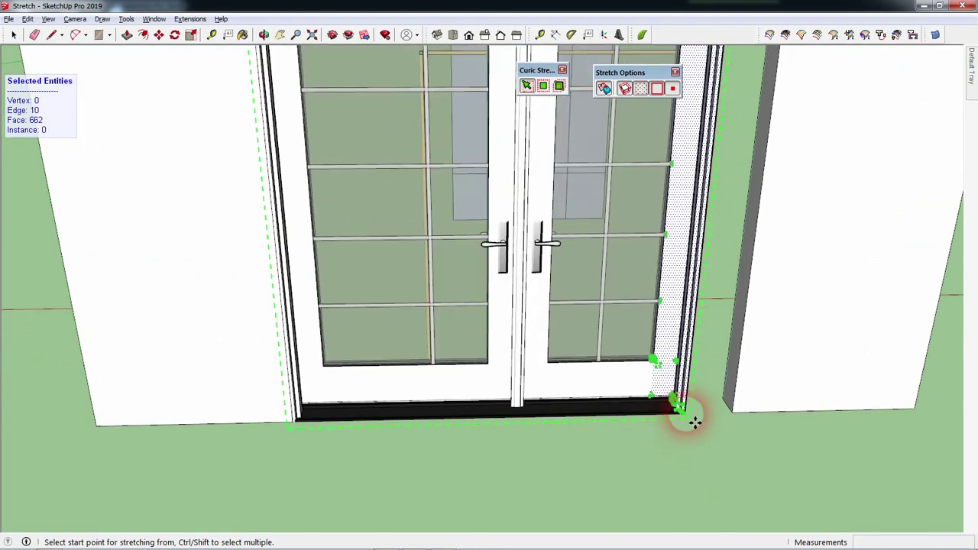
scroll(694, 423, up, 2)
scroll(696, 422, up, 2)
click(688, 415)
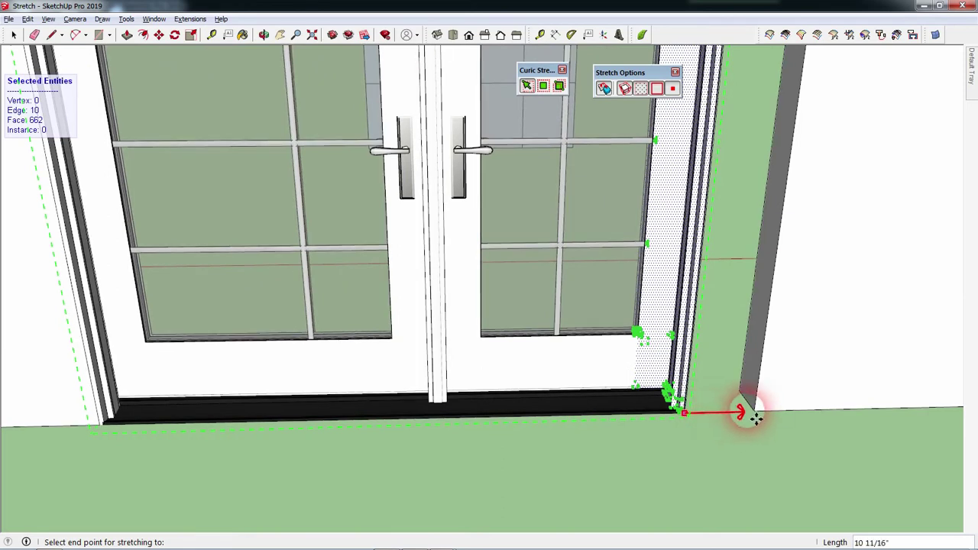
click(757, 412)
middle_drag(754, 415, 588, 463)
scroll(587, 463, down, 5)
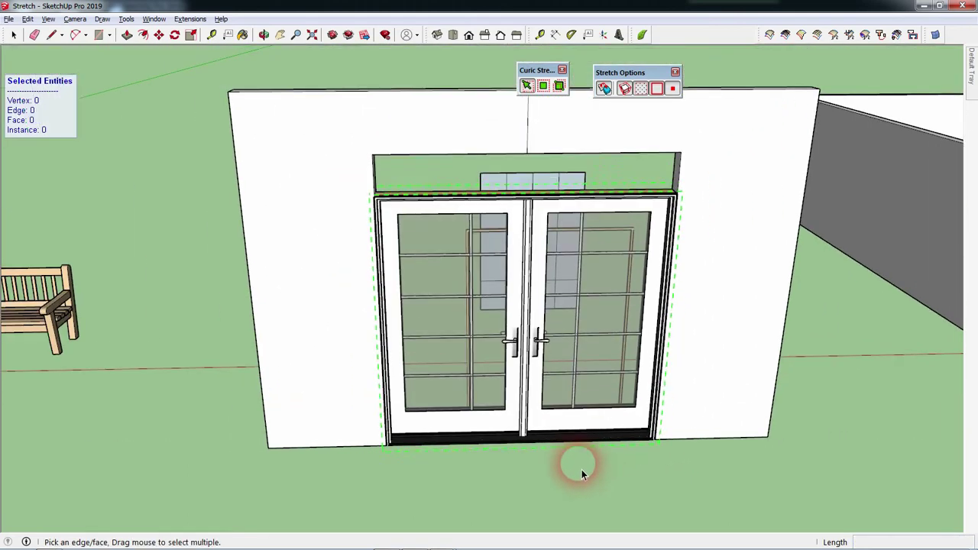
key(space)
key(o)
key(F2)
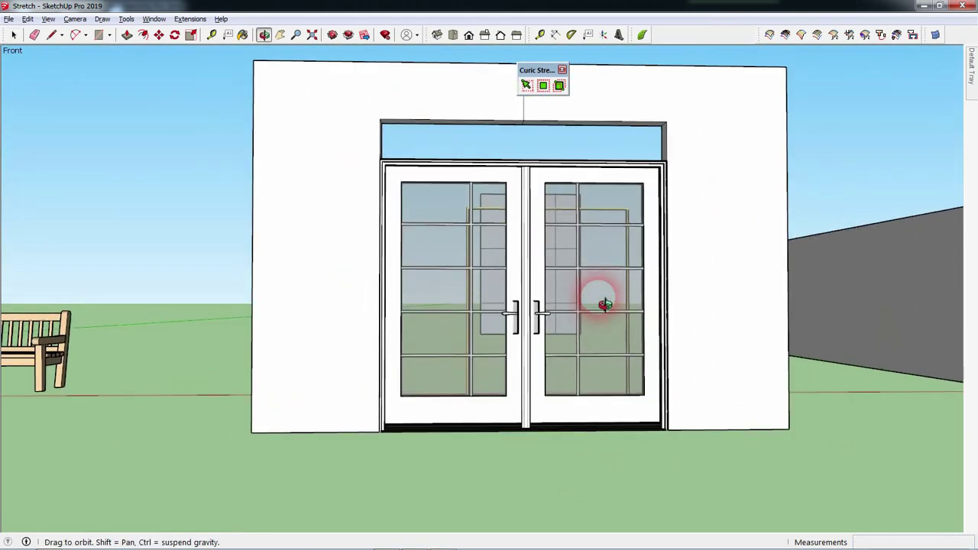
Step: Select the door and box its upper edges for Curic Stretch
drag(605, 305, 564, 255)
key(space)
click(528, 220)
click(525, 86)
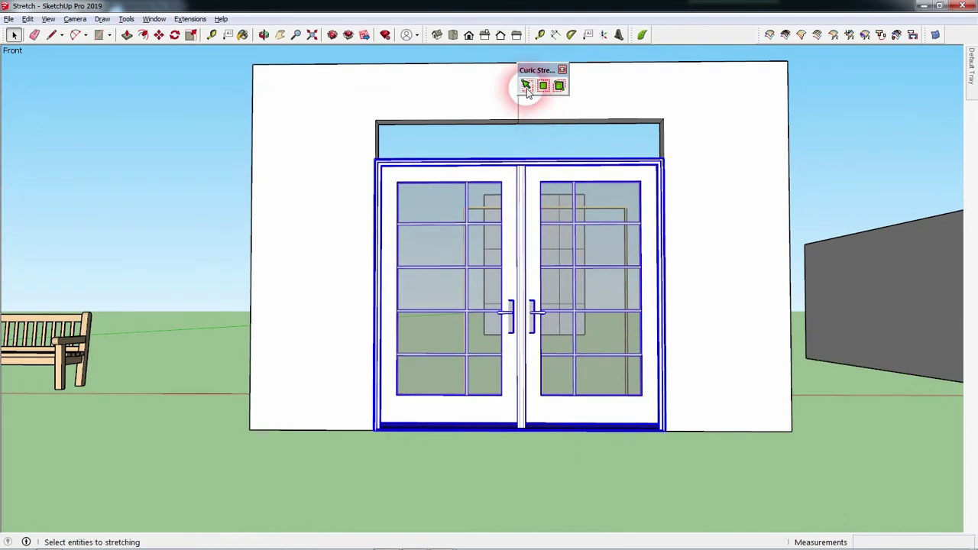
drag(361, 136, 691, 216)
scroll(669, 152, up, 2)
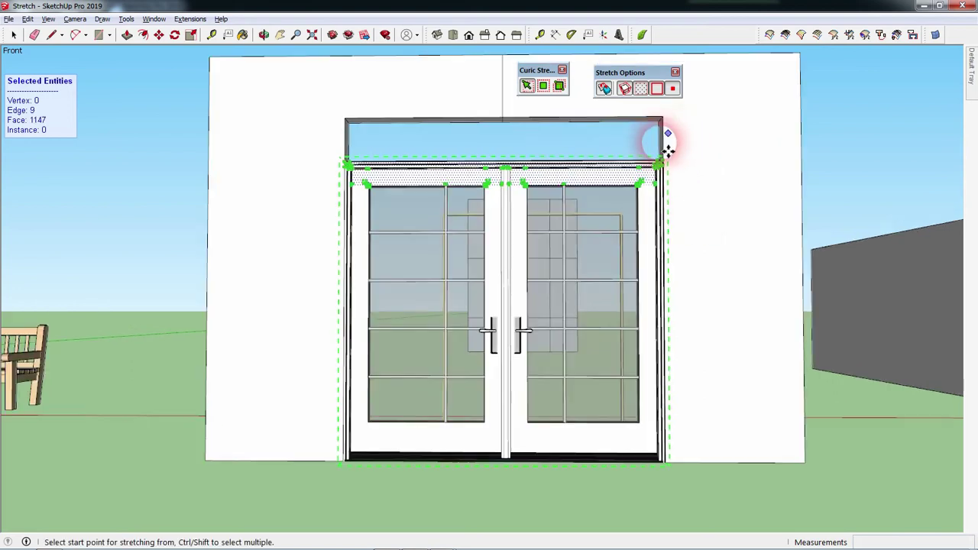
scroll(666, 150, up, 1)
scroll(663, 151, up, 1)
scroll(662, 156, up, 2)
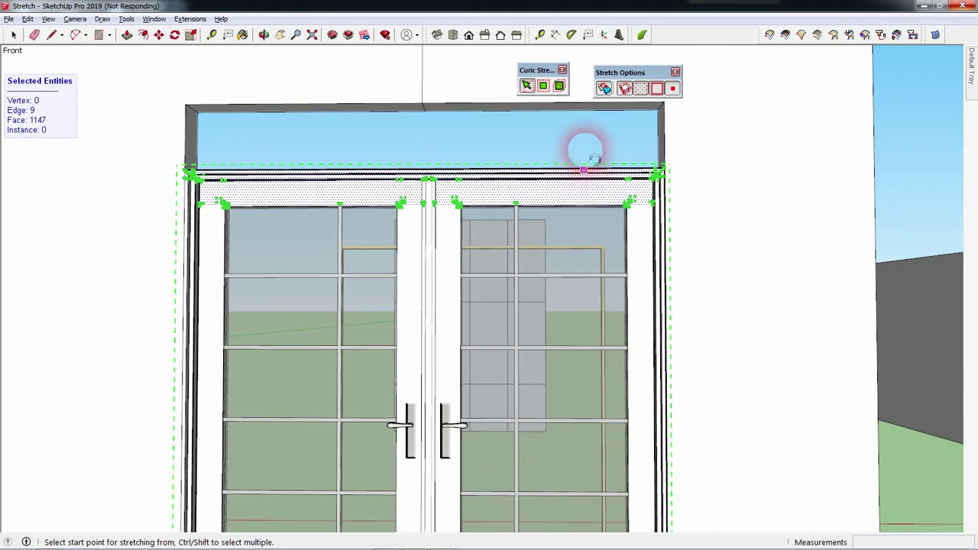
Step: Stretch the door top up about 1'4" to the opening's upper frame edge
click(911, 535)
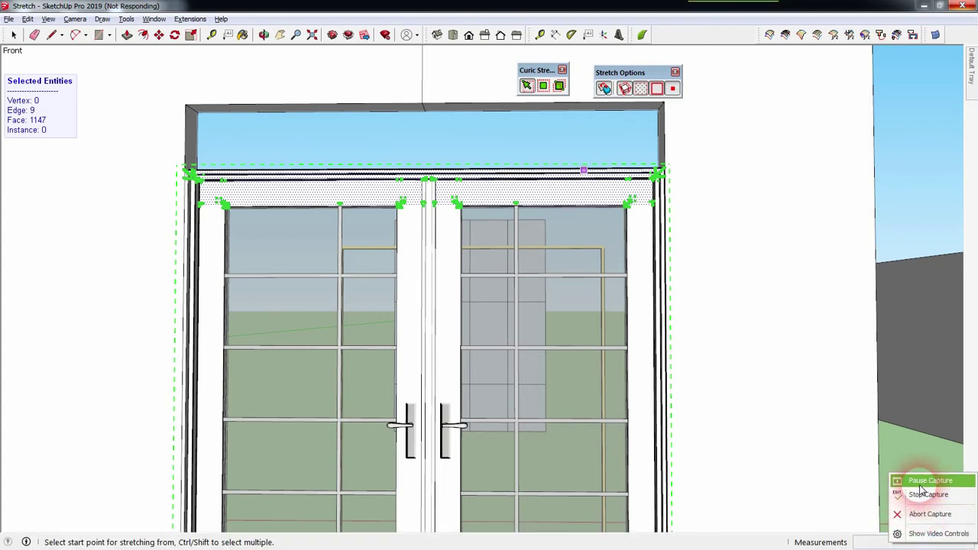
click(924, 480)
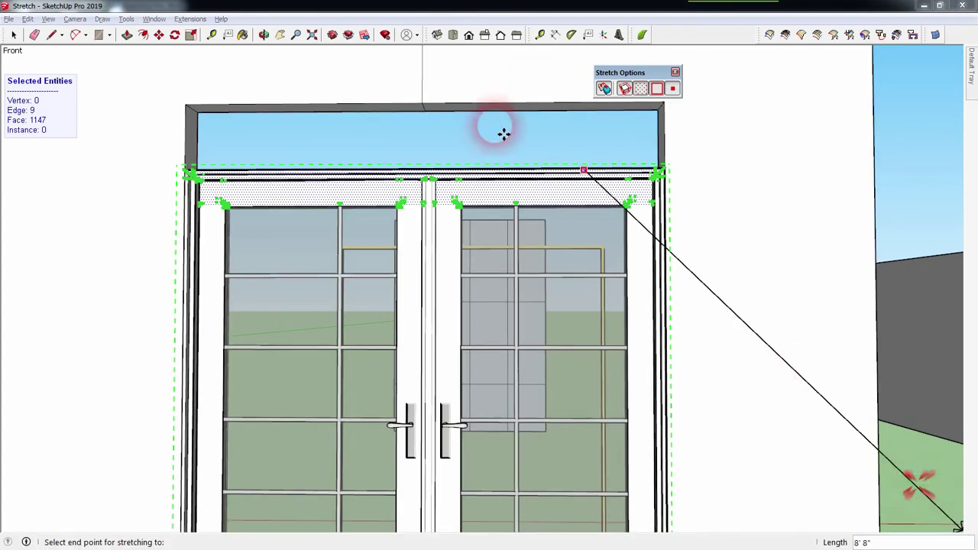
click(540, 35)
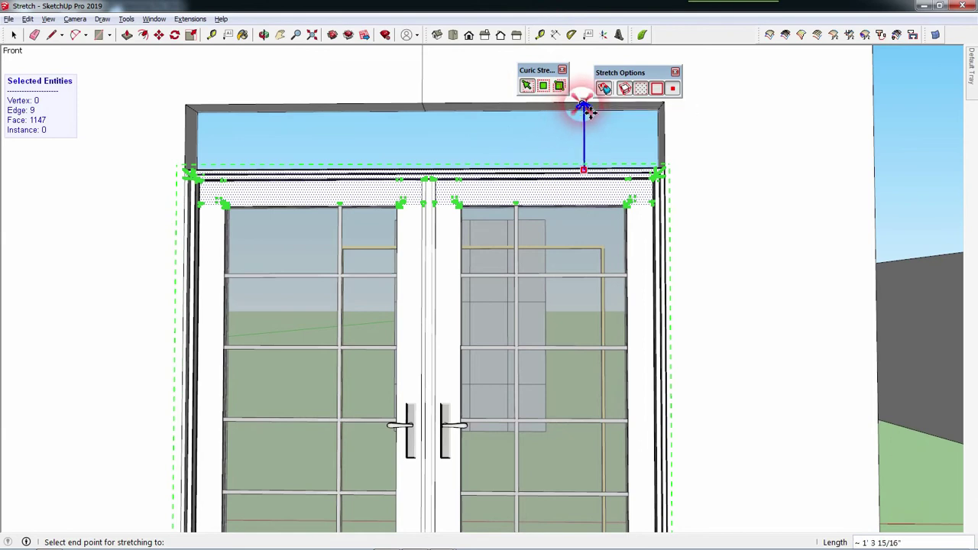
click(590, 112)
key(space)
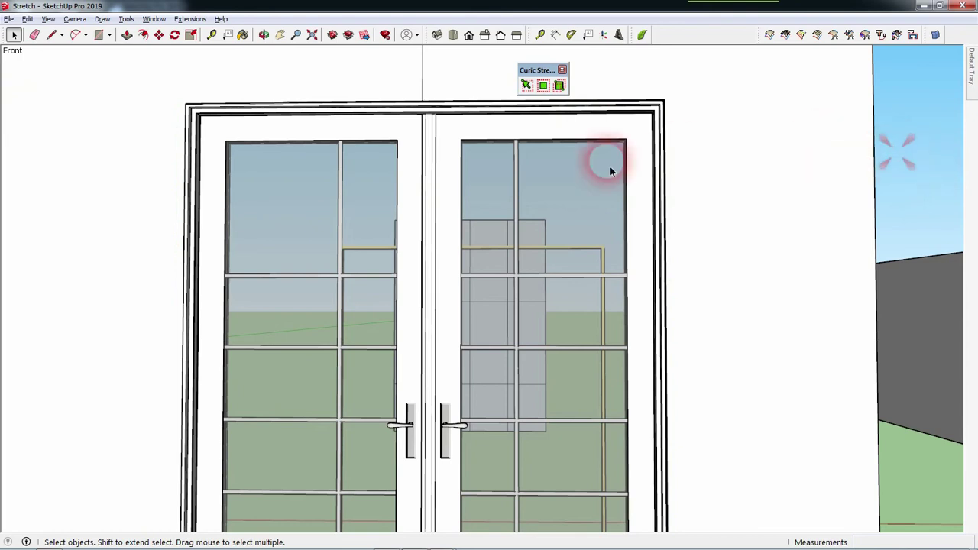
Step: Orbit and zoom to inspect the enlarged doors in perspective, selecting the wall face beside them
scroll(535, 161, down, 3)
scroll(462, 199, down, 2)
mouse_move(470, 218)
middle_down()
mouse_move(524, 317)
mouse_move(563, 345)
middle_up()
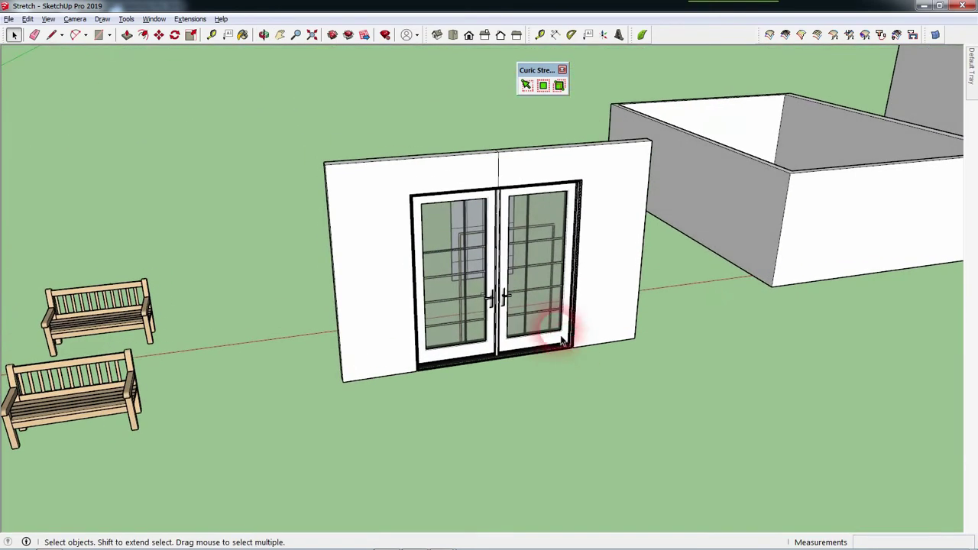
scroll(541, 320, up, 4)
scroll(594, 362, down, 3)
scroll(652, 394, down, 2)
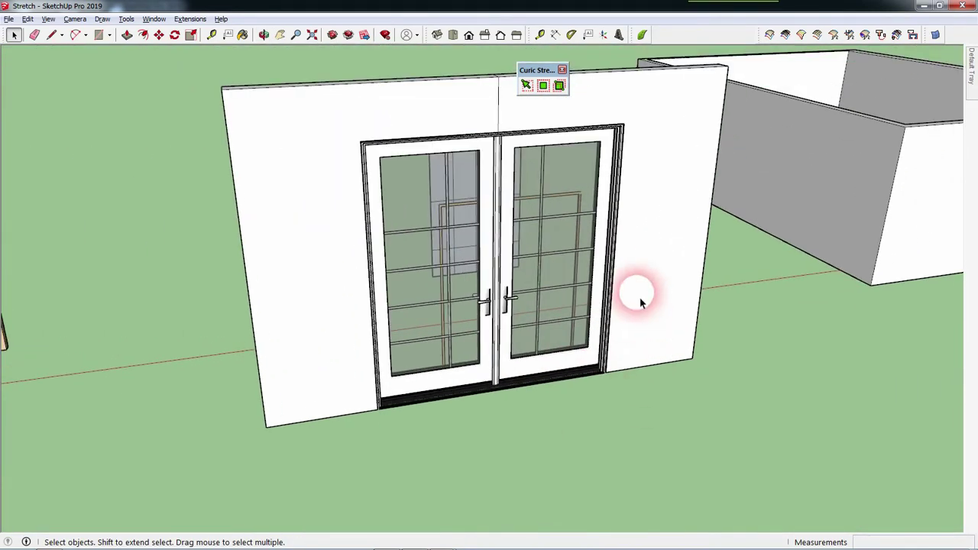
click(646, 266)
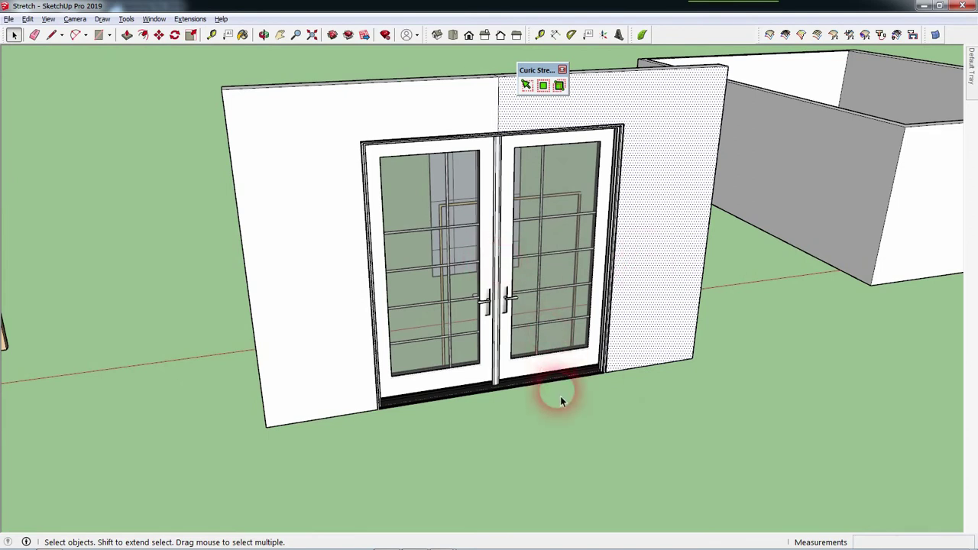
Step: Orbit to face the doors head-on, then rise above the open-topped box
mouse_move(619, 367)
middle_down()
mouse_move(587, 330)
mouse_move(568, 284)
mouse_move(571, 112)
middle_up()
scroll(571, 113, up, 2)
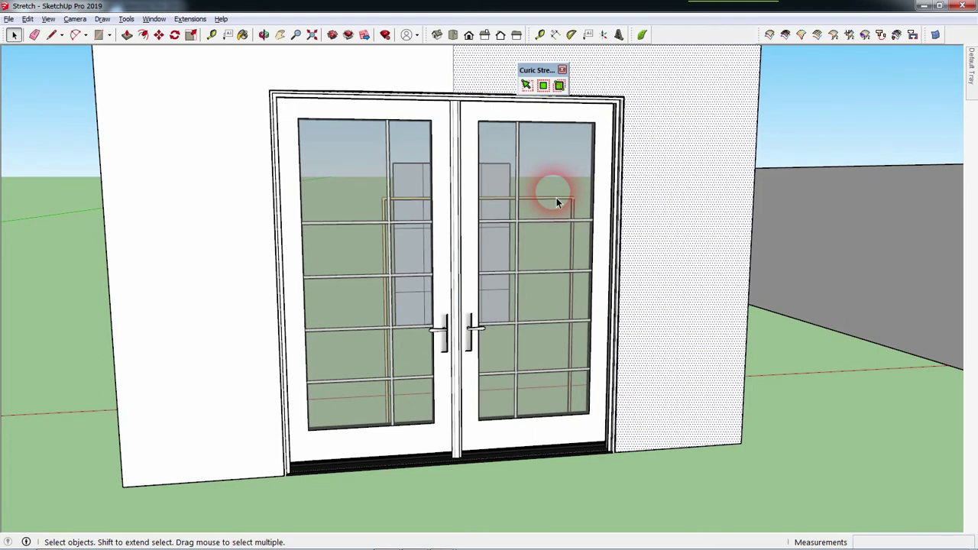
scroll(266, 247, down, 1)
scroll(262, 244, down, 3)
scroll(293, 251, down, 1)
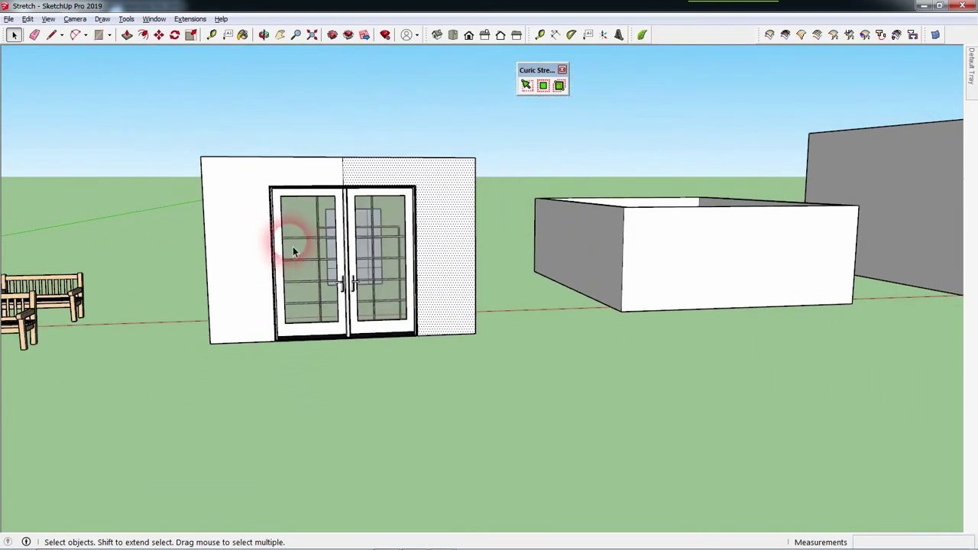
scroll(619, 208, down, 1)
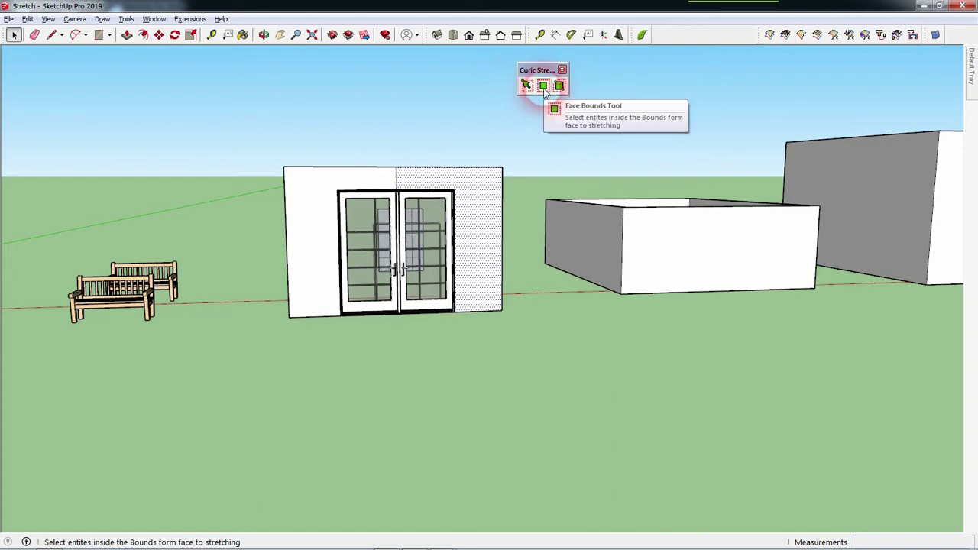
mouse_move(722, 115)
middle_down()
mouse_move(691, 241)
mouse_move(775, 386)
middle_up()
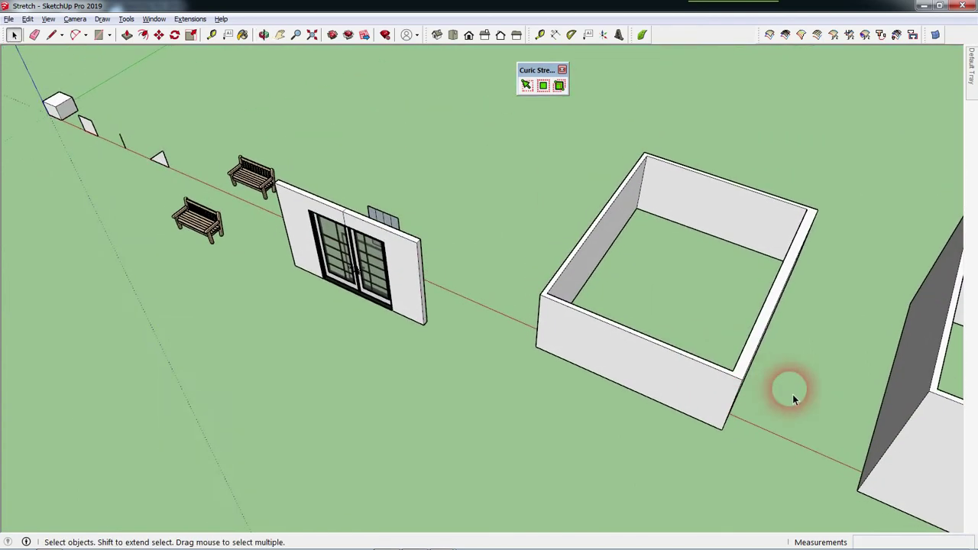
scroll(779, 389, up, 5)
scroll(425, 340, down, 3)
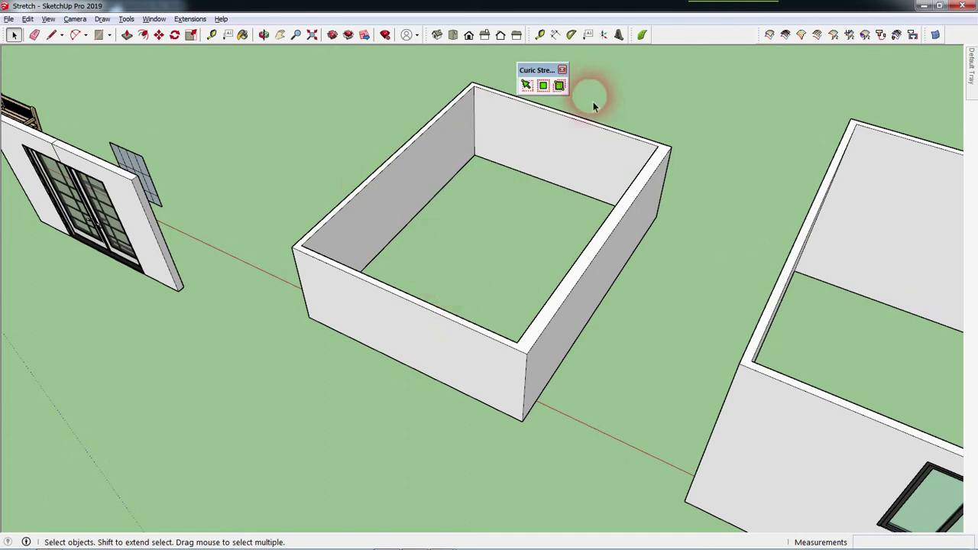
Step: Pick the box's front wall face with the Face Bounds Tool and stretch it along the green axis
click(543, 85)
middle_drag(464, 427, 485, 356)
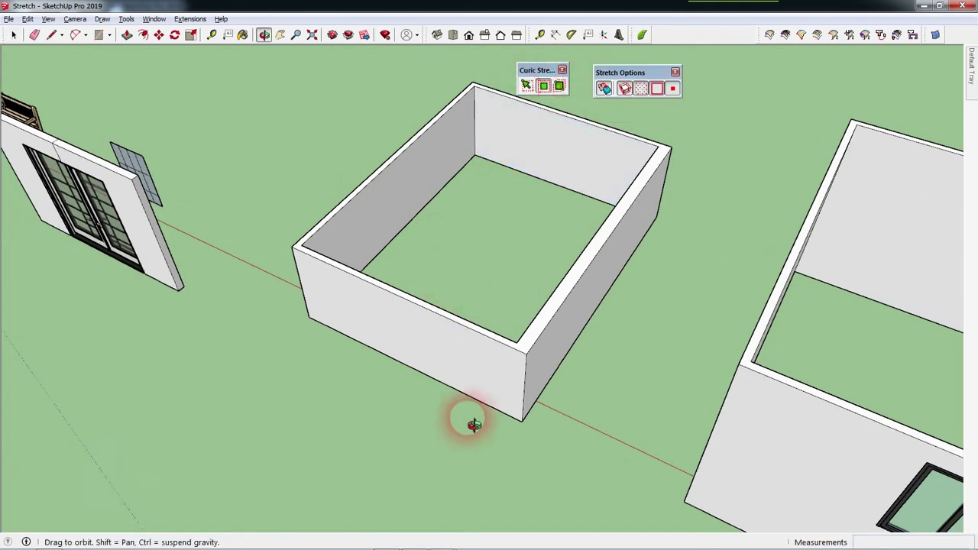
click(432, 314)
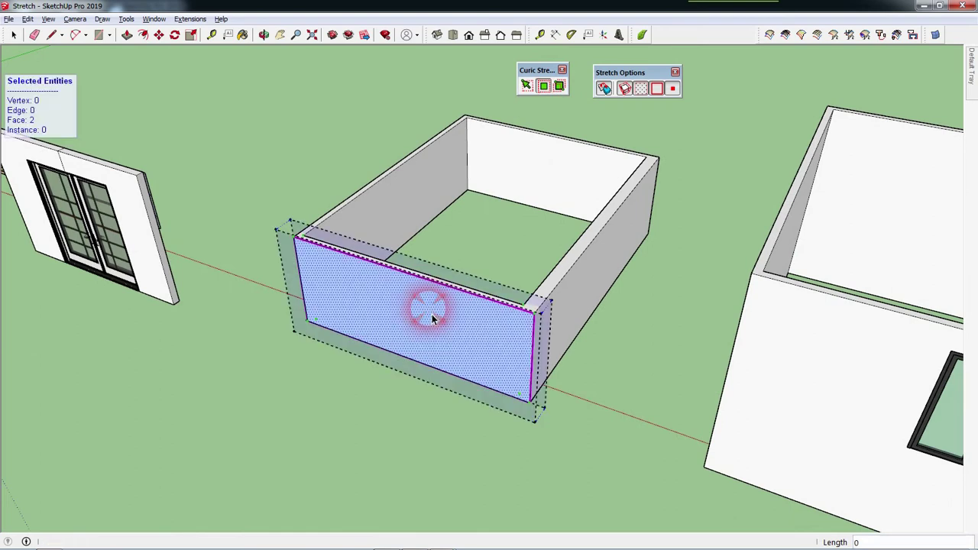
mouse_move(572, 367)
middle_down()
mouse_move(453, 398)
mouse_move(446, 295)
middle_up()
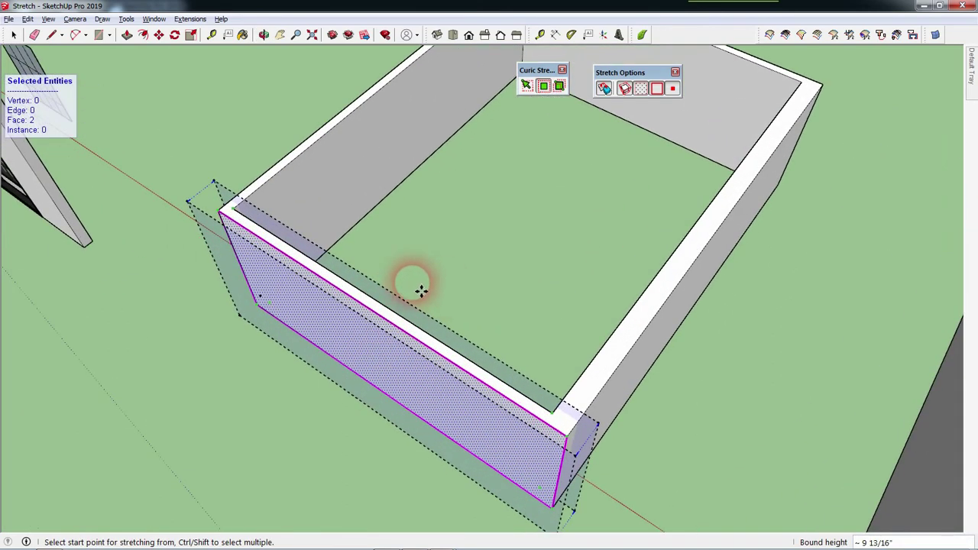
middle_drag(365, 227, 364, 311)
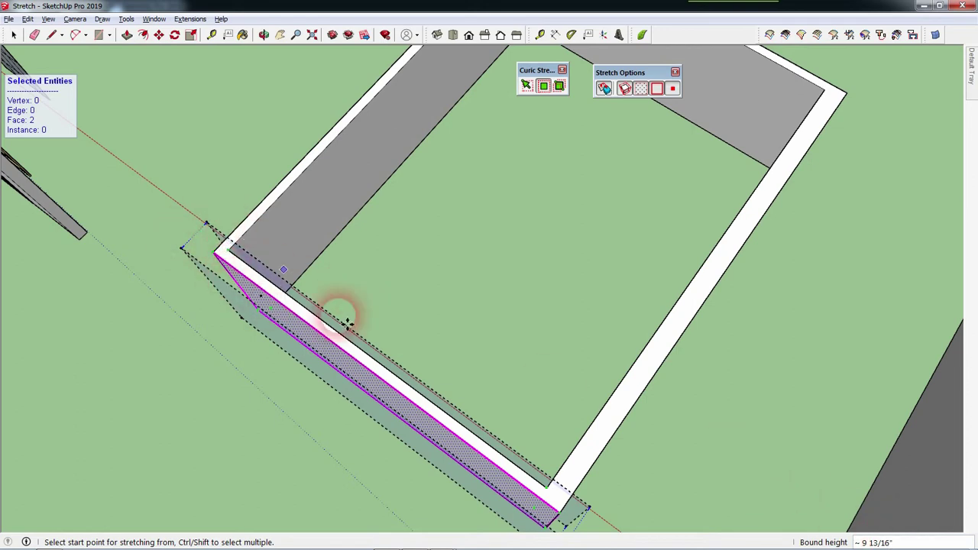
middle_drag(338, 458, 367, 192)
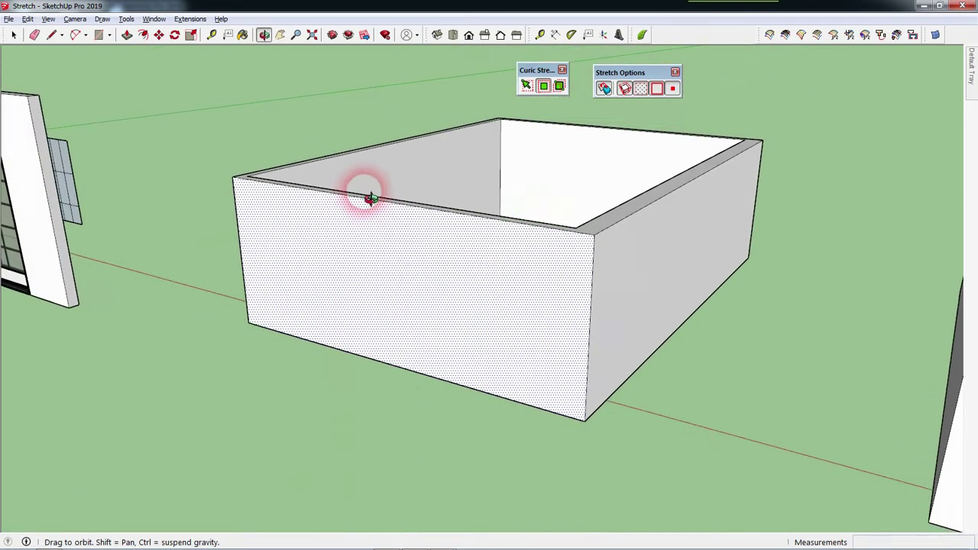
click(437, 373)
middle_drag(525, 421, 405, 252)
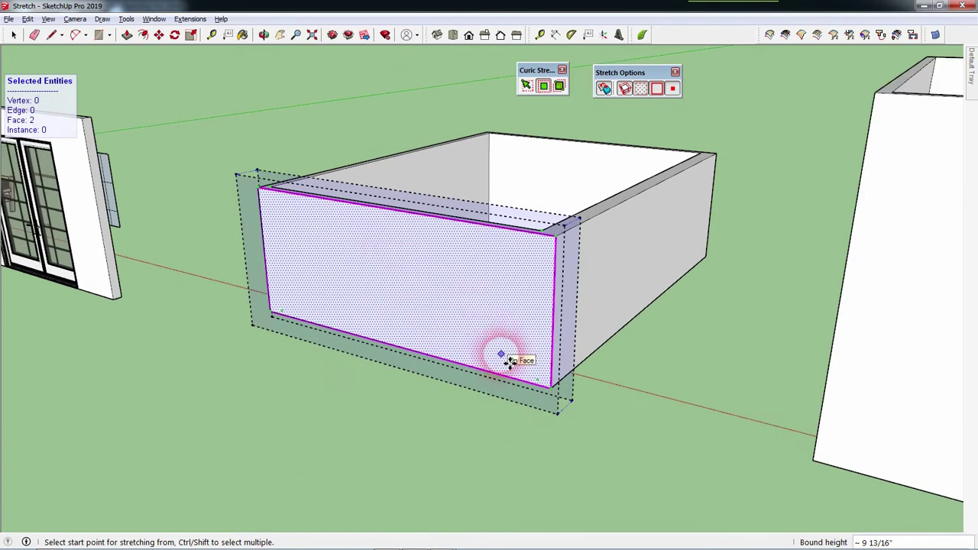
click(560, 396)
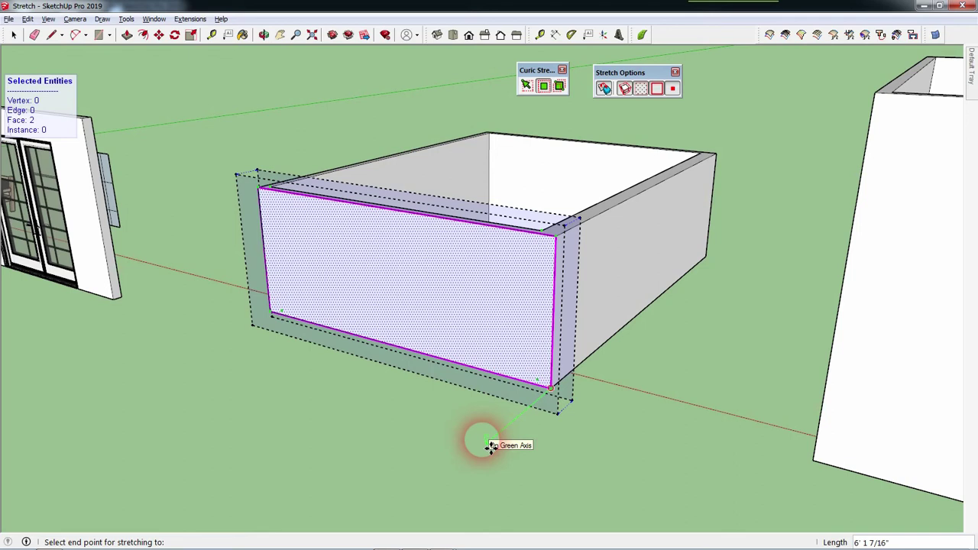
click(491, 447)
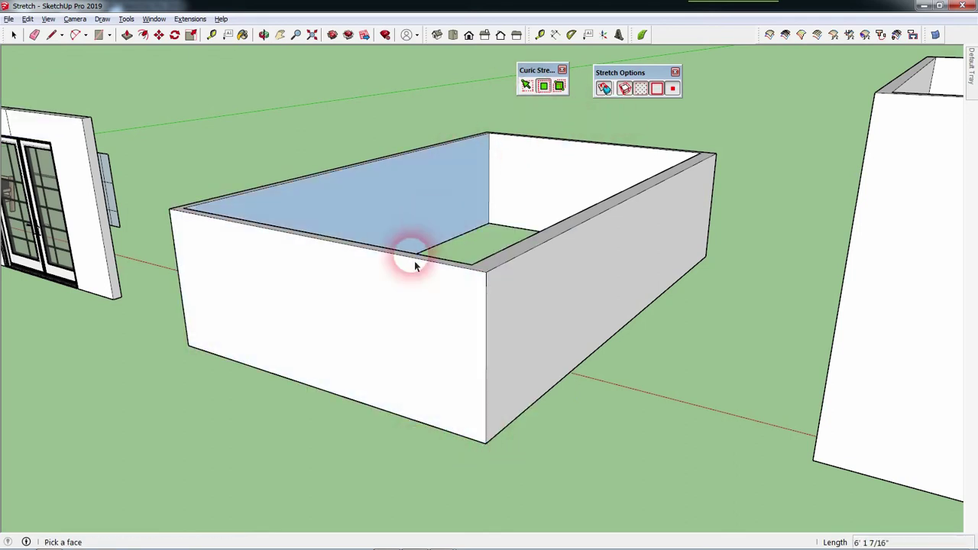
Step: Stretch the front wall face again, moving it 15' along the green axis
click(400, 324)
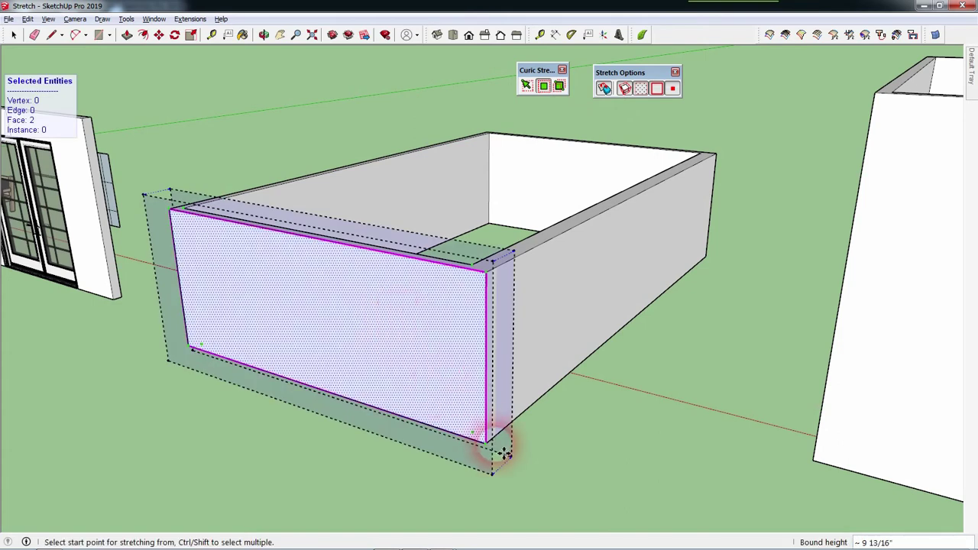
click(494, 448)
text(15')
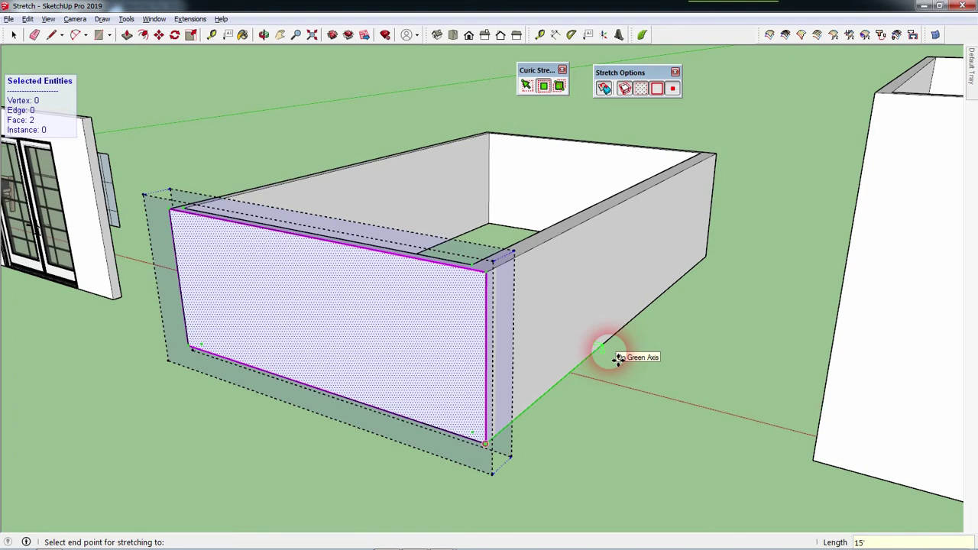
click(618, 359)
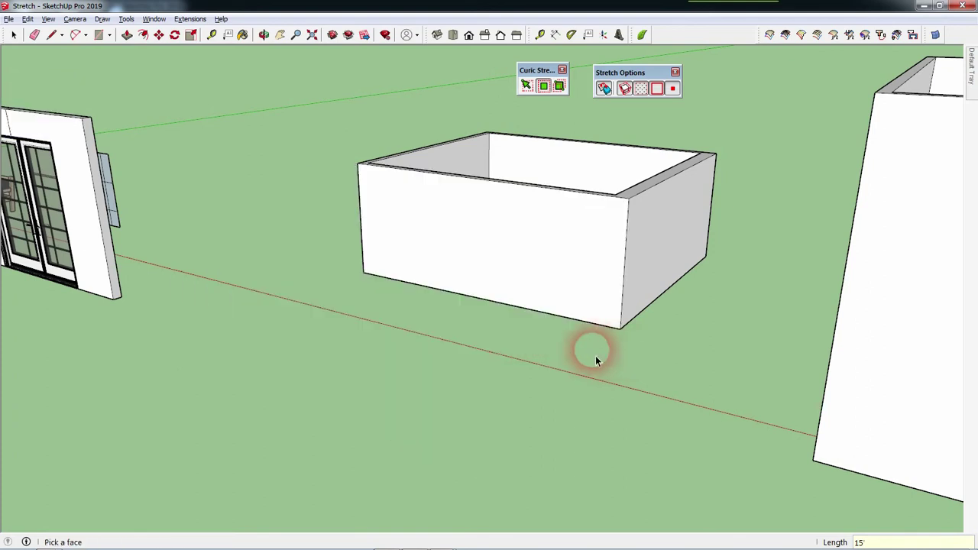
middle_drag(613, 360, 491, 486)
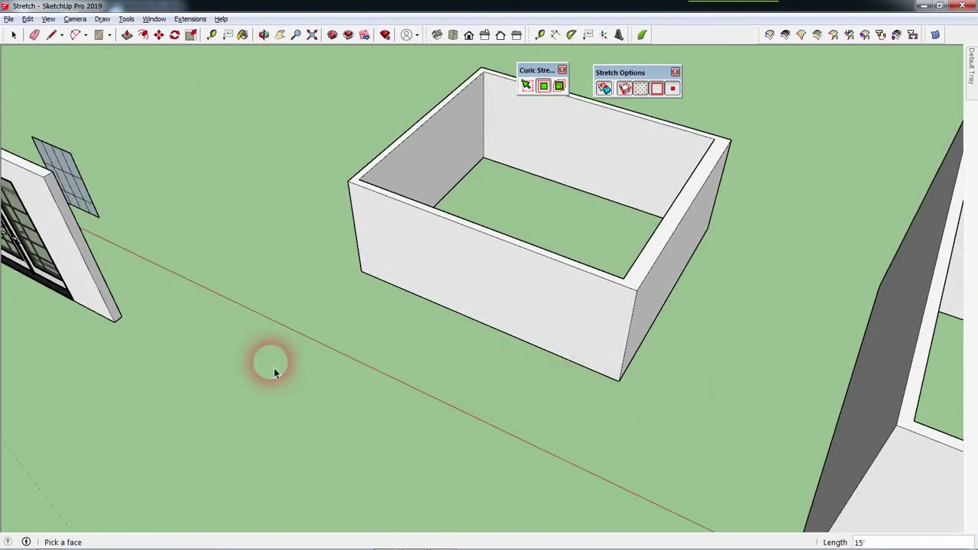
middle_drag(334, 334, 611, 290)
Step: Pick the left wall face with the Face Bounds Tool and push it 15' out along the red axis
click(544, 86)
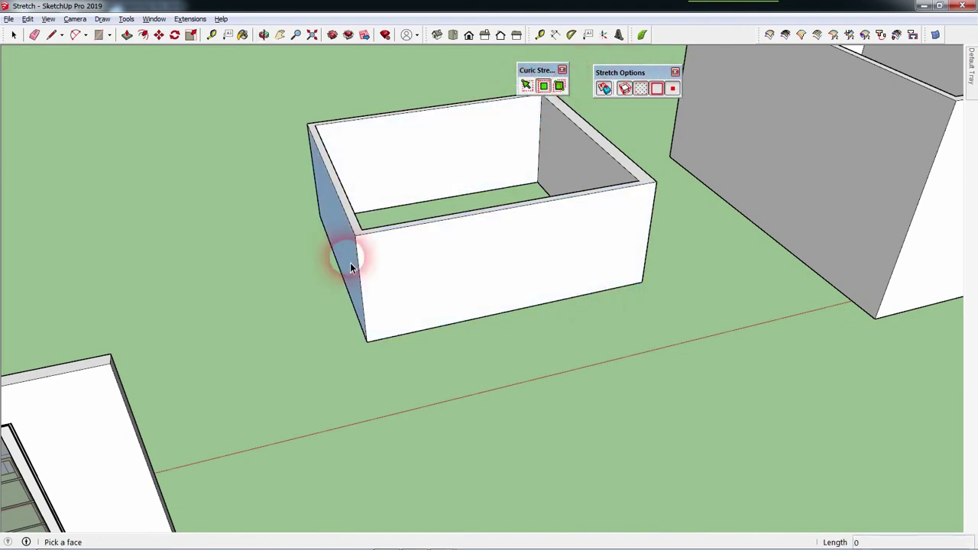
click(348, 270)
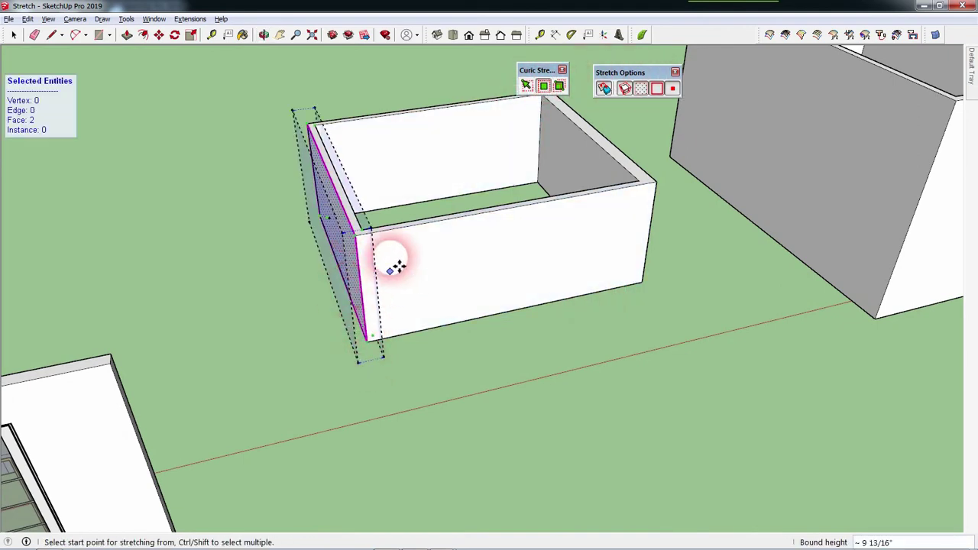
scroll(393, 263, up, 2)
mouse_move(389, 248)
middle_down()
mouse_move(371, 316)
mouse_move(344, 246)
mouse_move(295, 244)
mouse_move(360, 219)
middle_up()
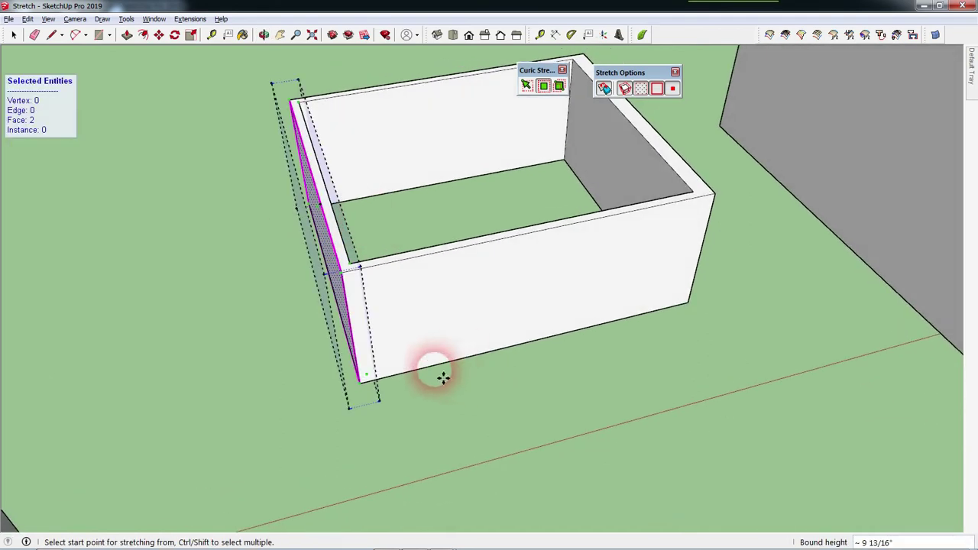
click(403, 373)
text(15')
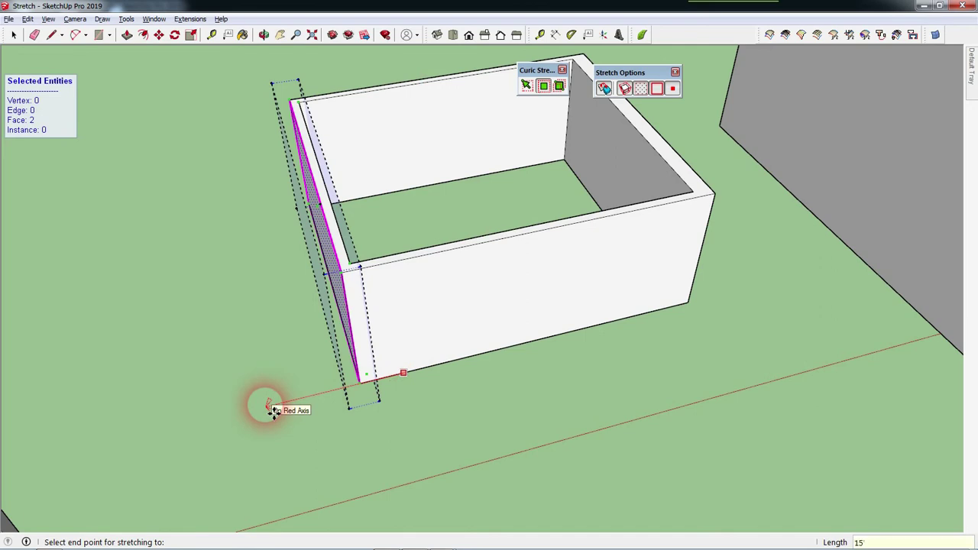
click(273, 410)
mouse_move(444, 388)
middle_down()
mouse_move(513, 449)
mouse_move(480, 458)
mouse_move(448, 513)
middle_up()
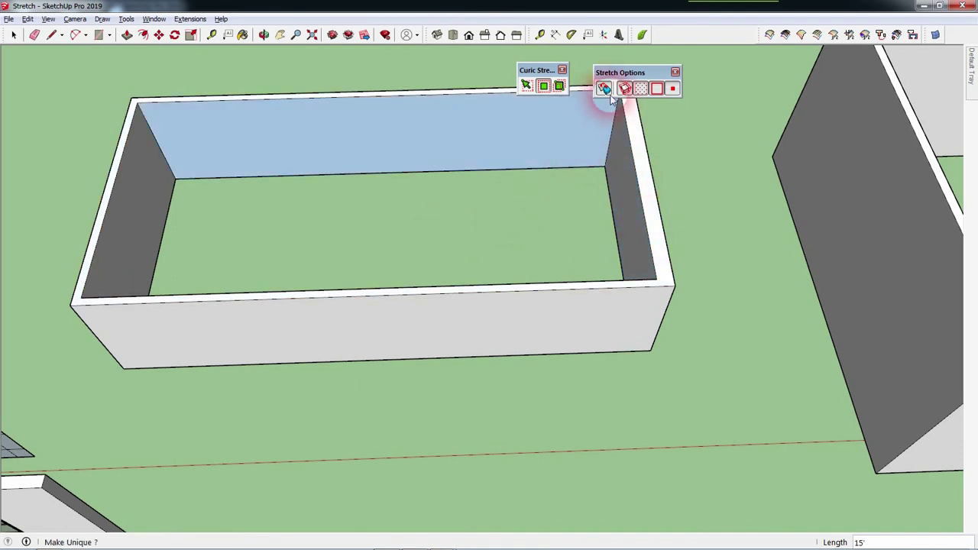
Step: Pick the inner right end wall face and stretch it from its bottom corner
click(543, 87)
click(625, 194)
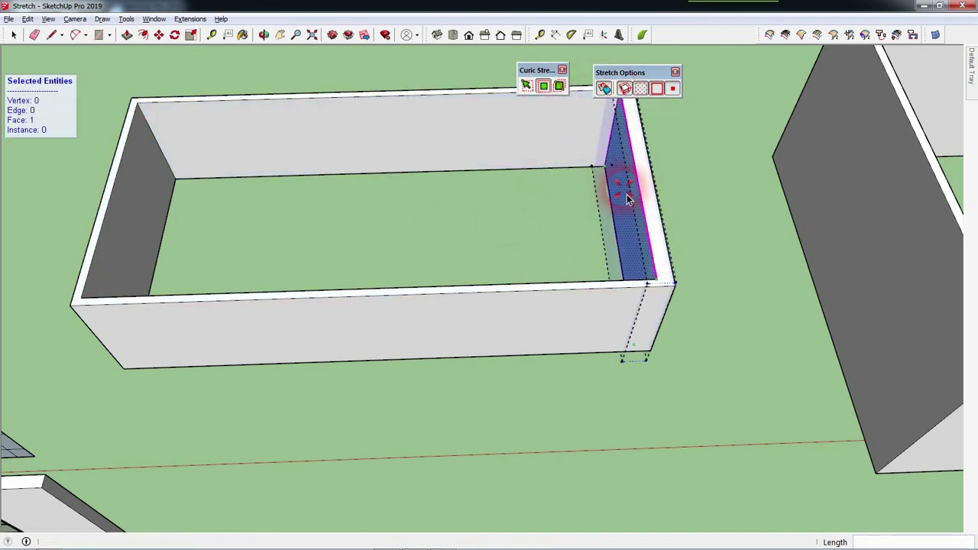
click(649, 352)
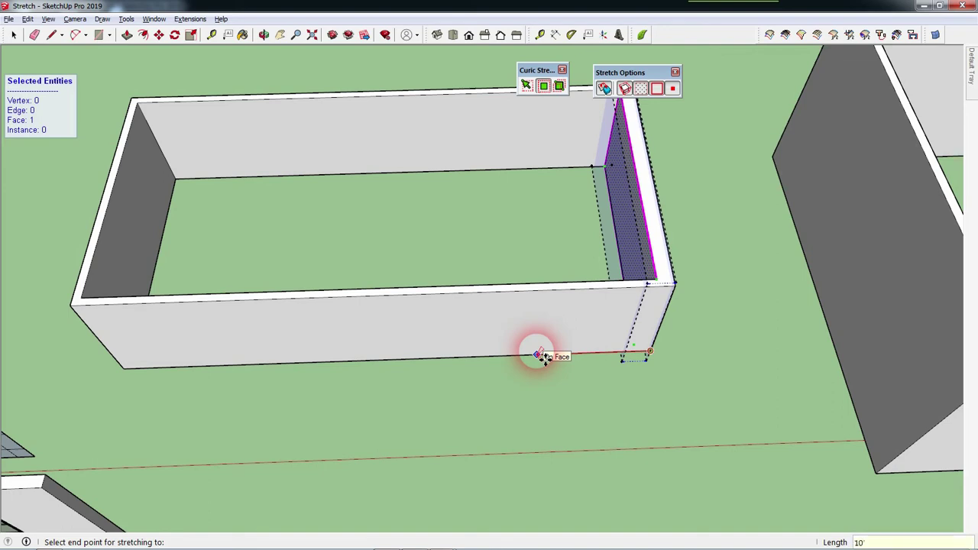
click(539, 356)
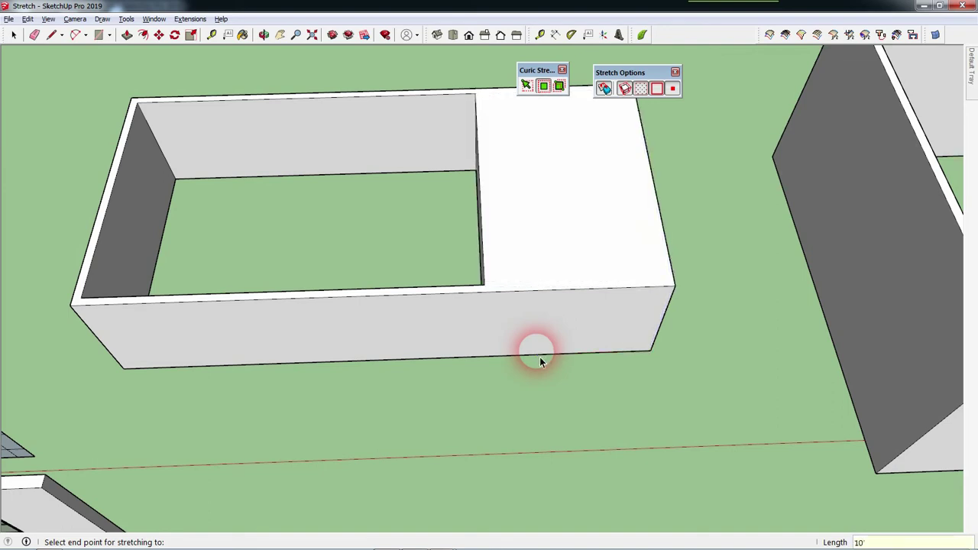
middle_drag(558, 395, 627, 372)
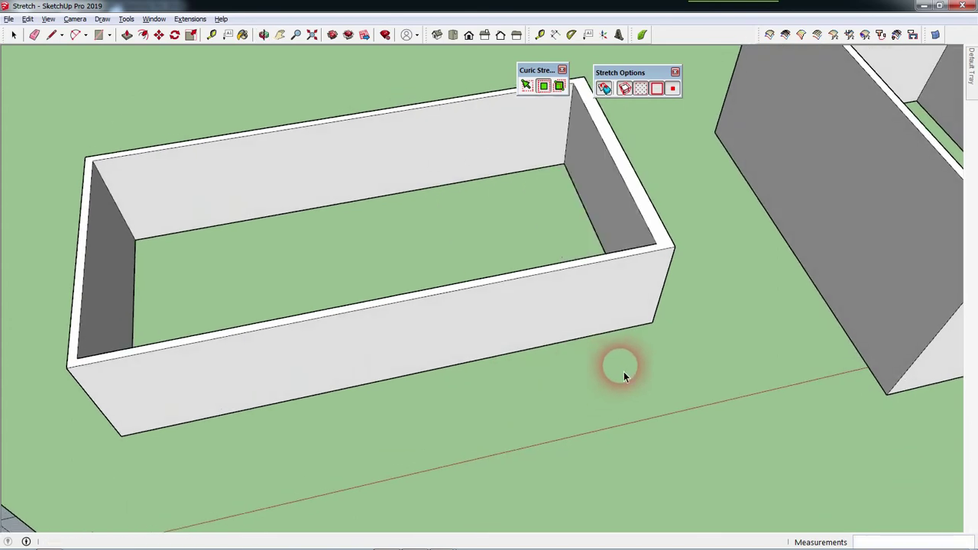
scroll(661, 123, up, 5)
mouse_move(661, 123)
middle_down()
mouse_move(648, 181)
mouse_move(446, 165)
mouse_move(570, 175)
middle_up()
Step: Reselect the end wall's inner face and move it 5' inward from its bottom corner
click(596, 150)
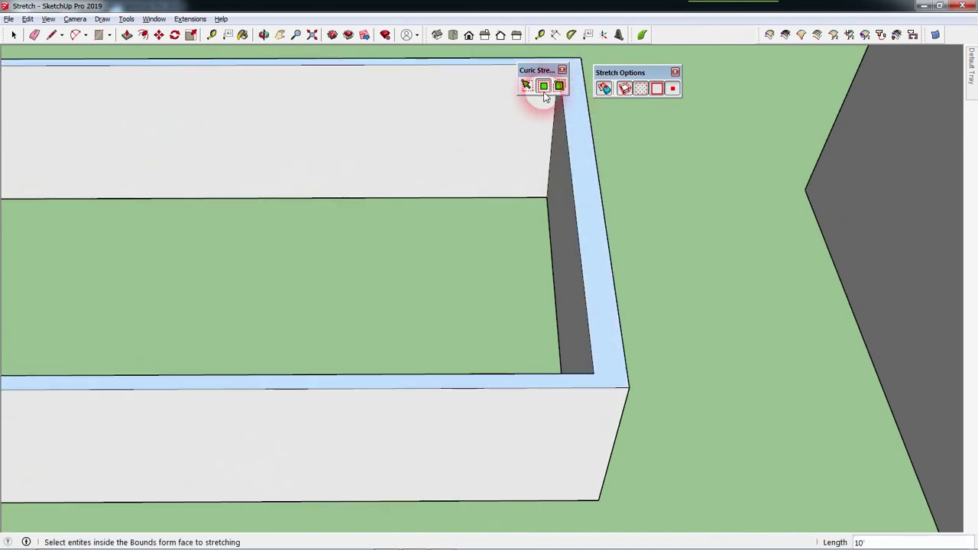
click(544, 89)
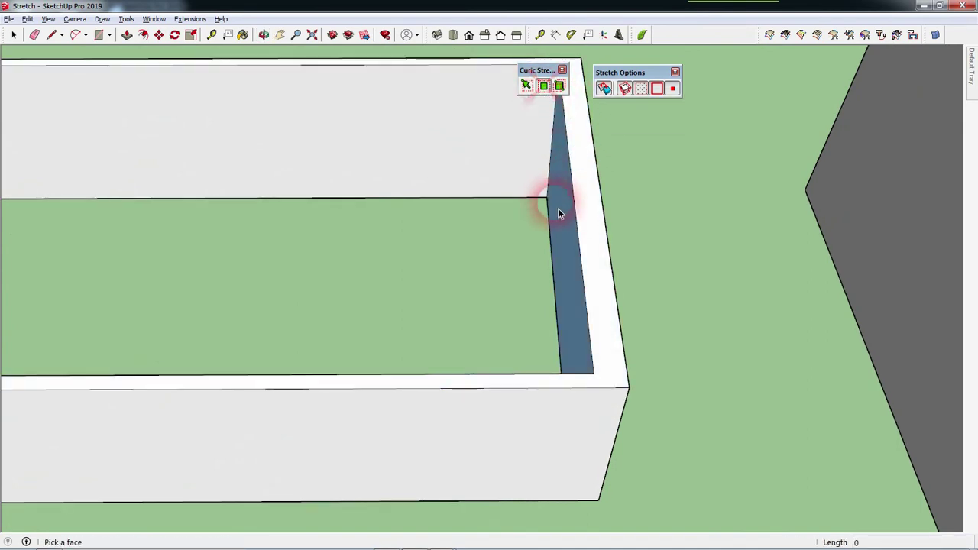
click(573, 227)
mouse_move(573, 228)
middle_down()
mouse_move(650, 275)
mouse_move(600, 271)
middle_up()
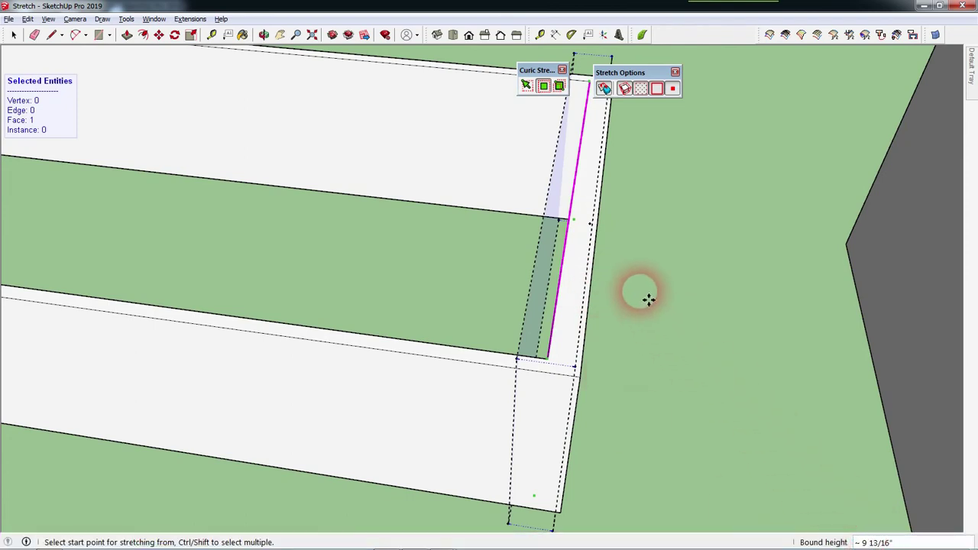
scroll(619, 324, up, 1)
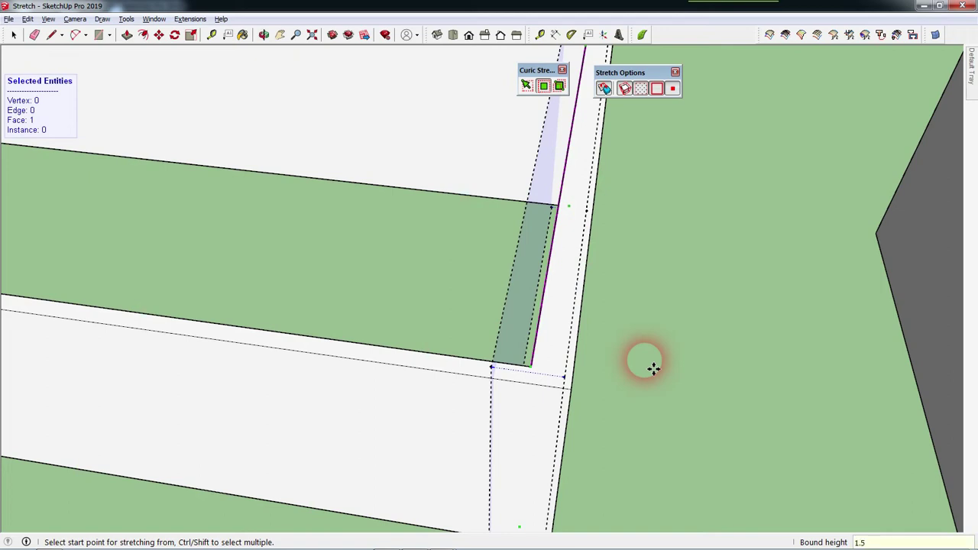
scroll(653, 354, down, 5)
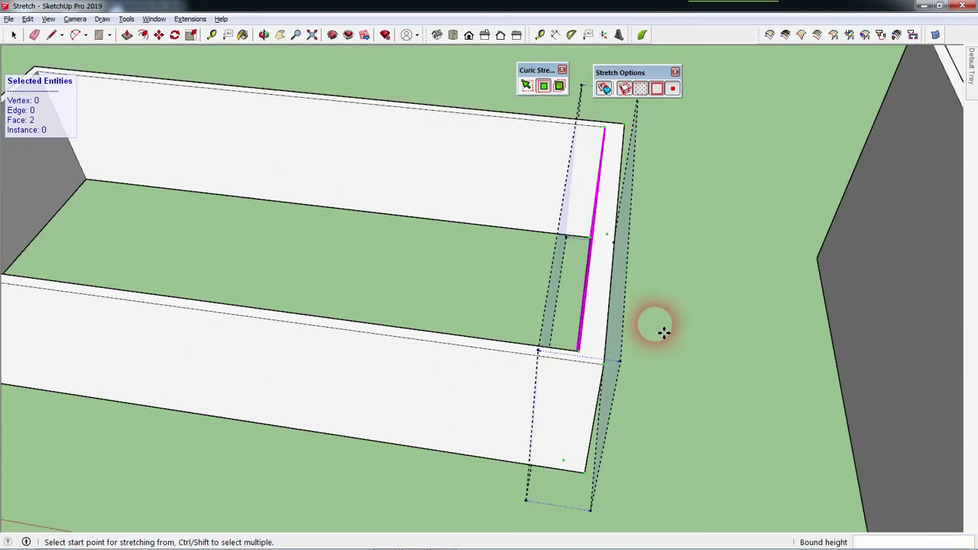
click(609, 438)
text(5')
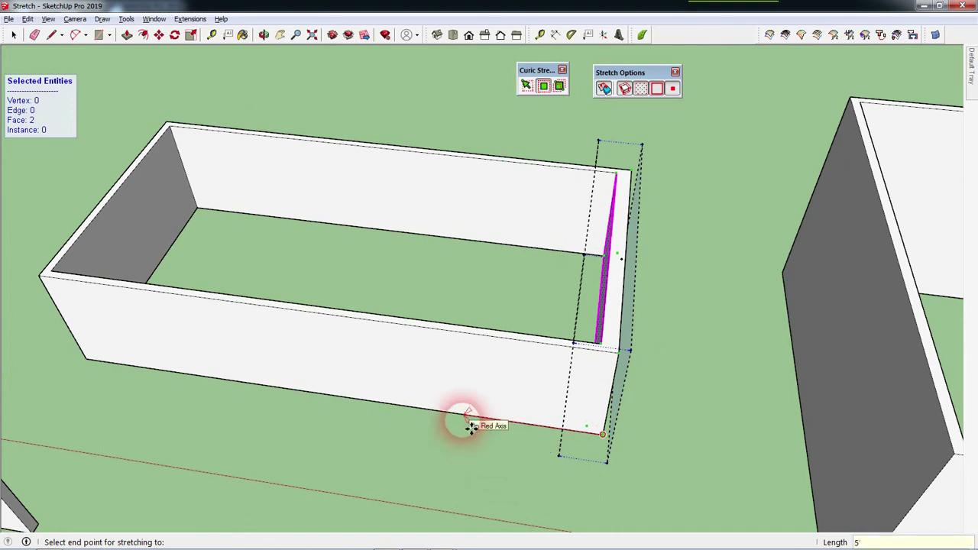
key(Return)
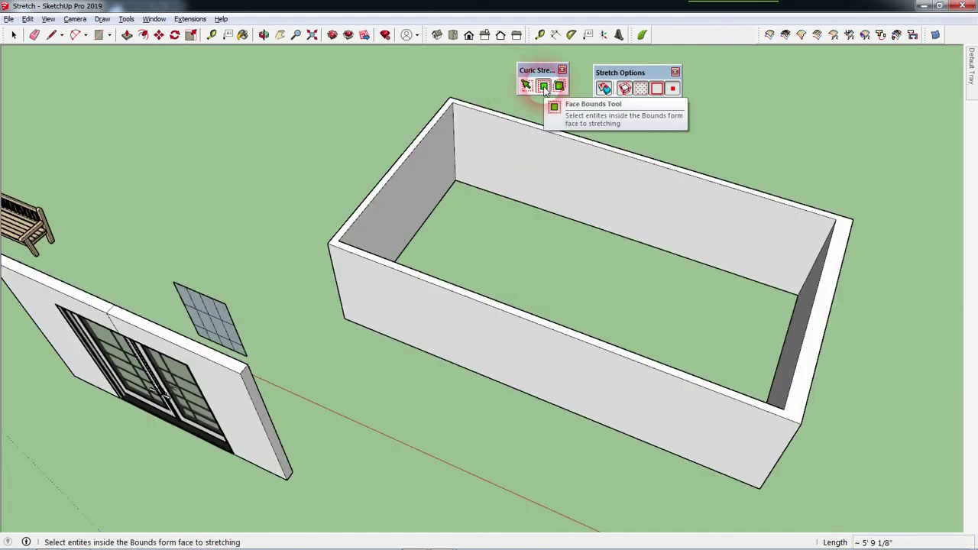
Step: Push/pull the box's wall-top rim up about 9'9" to make the walls much taller
middle_drag(469, 372, 453, 275)
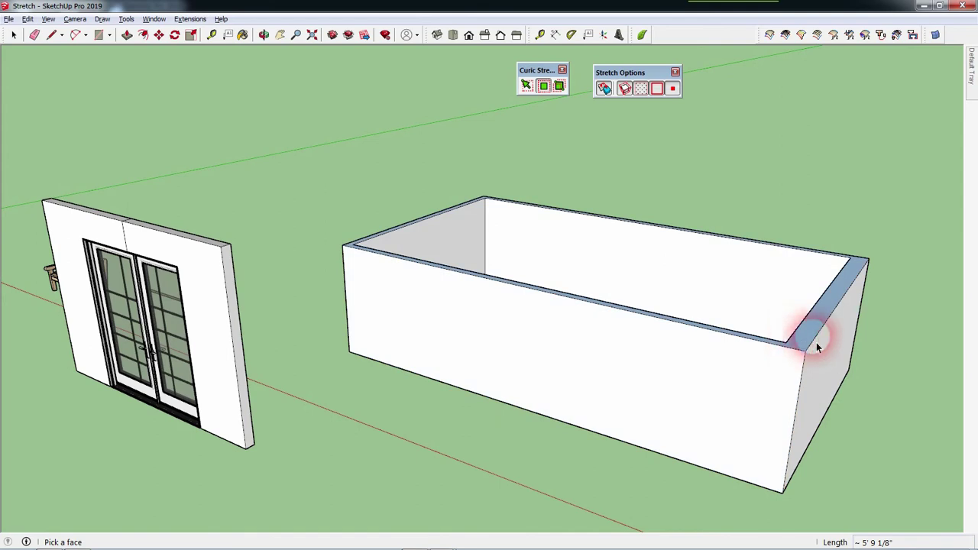
key(p)
drag(824, 336, 819, 128)
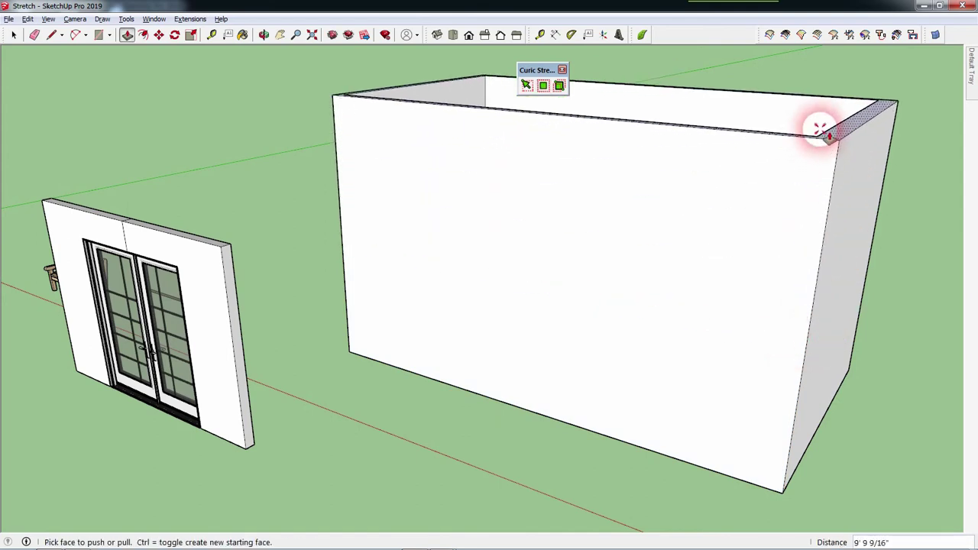
key(space)
mouse_move(530, 393)
middle_down()
mouse_move(429, 330)
mouse_move(451, 420)
middle_up()
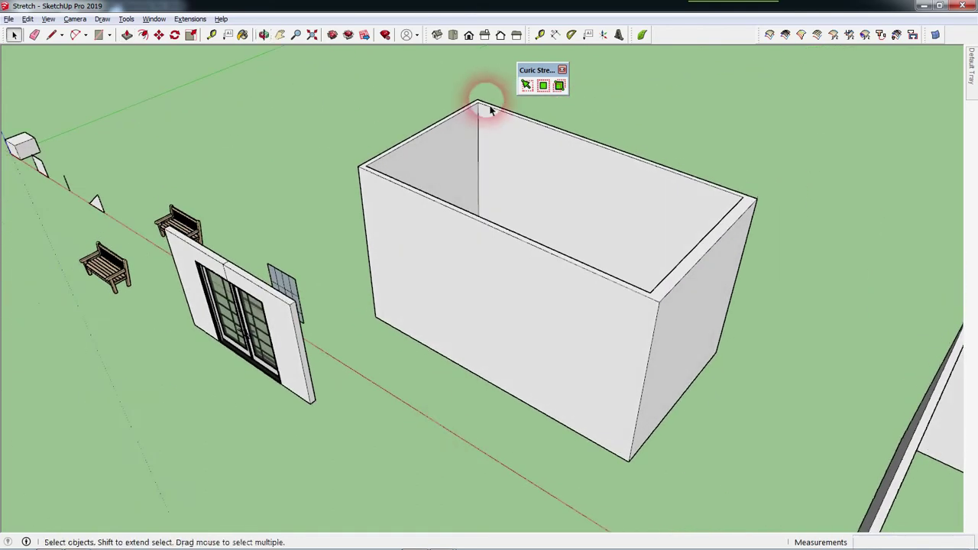
click(543, 86)
click(543, 85)
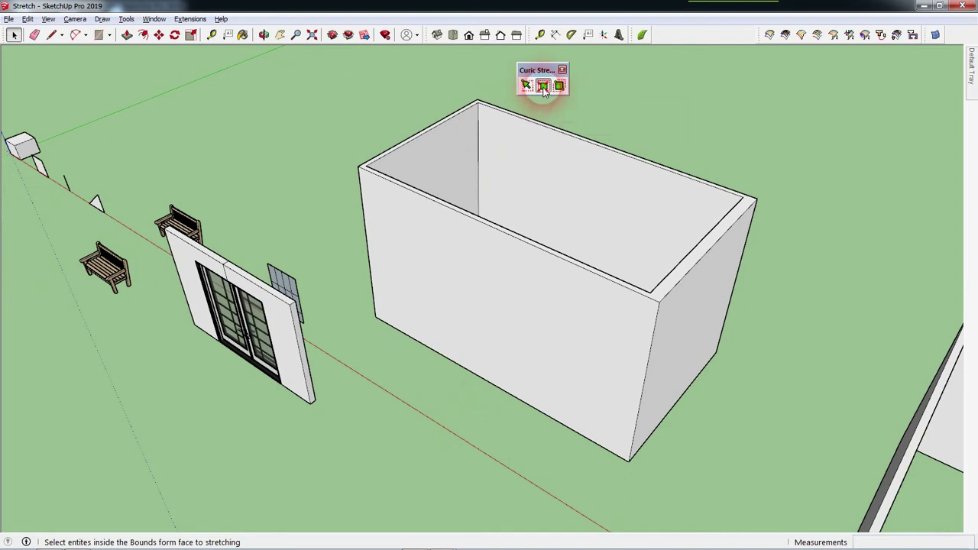
click(526, 291)
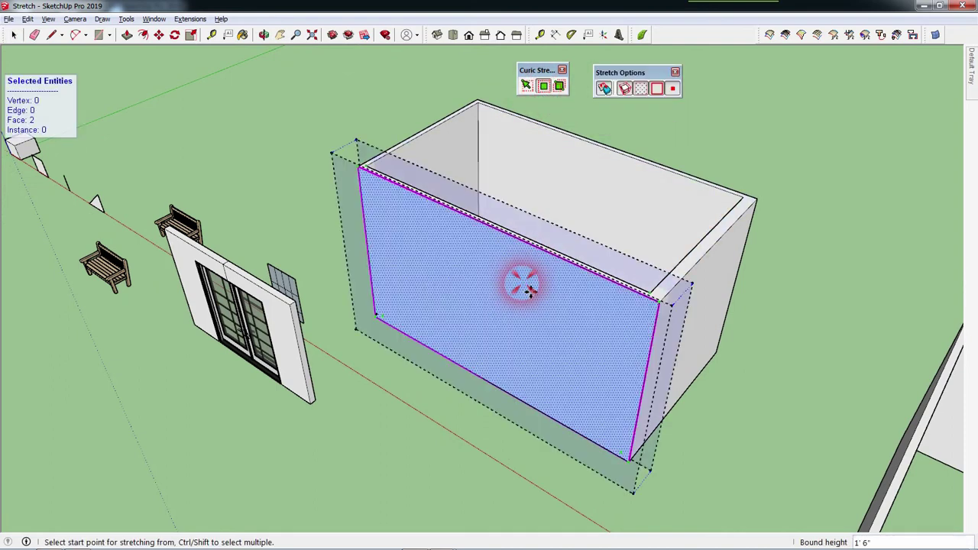
mouse_move(476, 371)
middle_down()
mouse_move(502, 323)
mouse_move(504, 280)
middle_up()
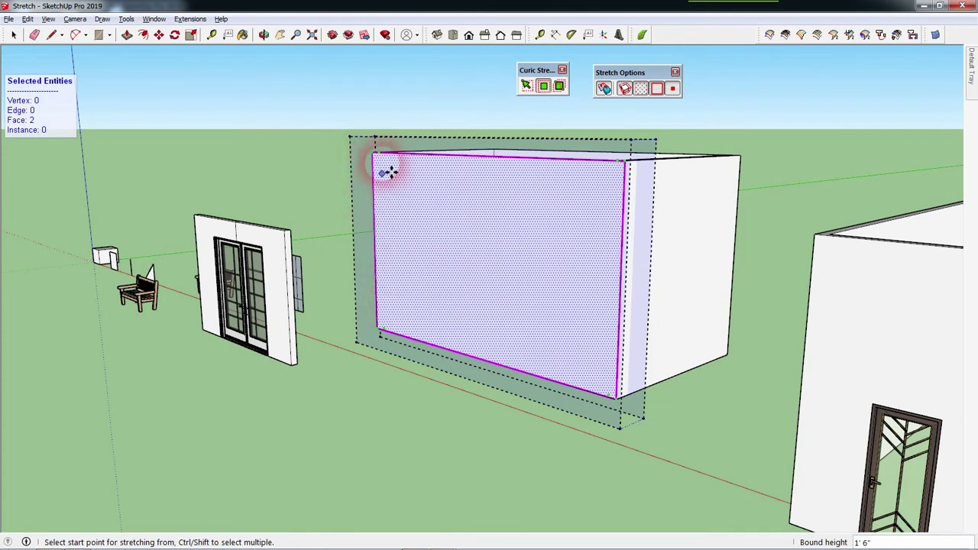
mouse_move(579, 222)
middle_down()
mouse_move(595, 332)
mouse_move(524, 453)
middle_up()
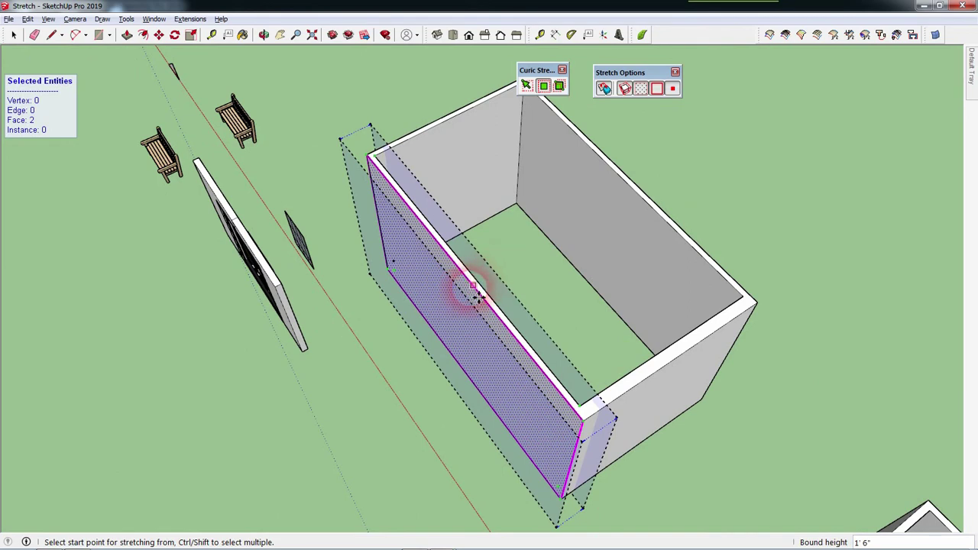
mouse_move(464, 301)
middle_down()
mouse_move(454, 312)
mouse_move(483, 339)
middle_up()
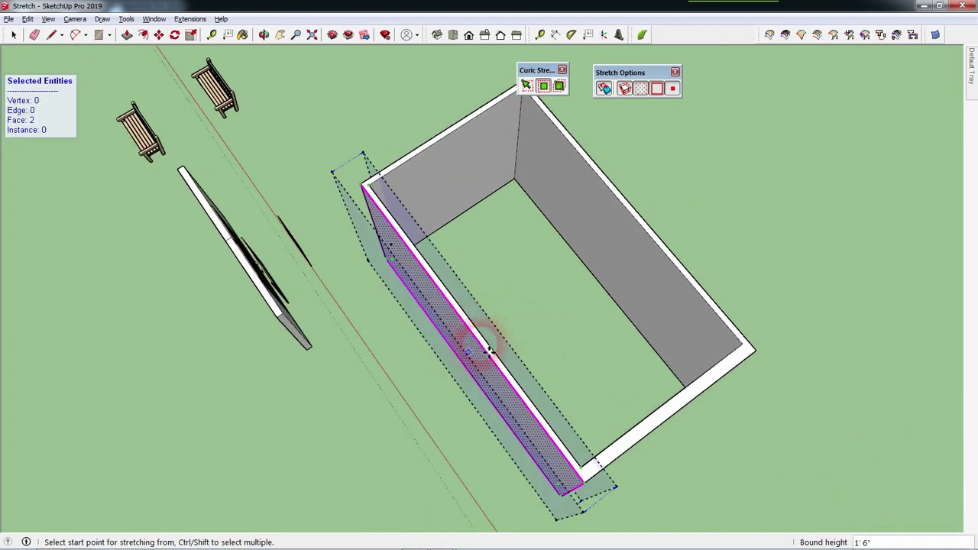
mouse_move(425, 397)
middle_down()
mouse_move(459, 164)
mouse_move(502, 99)
middle_up()
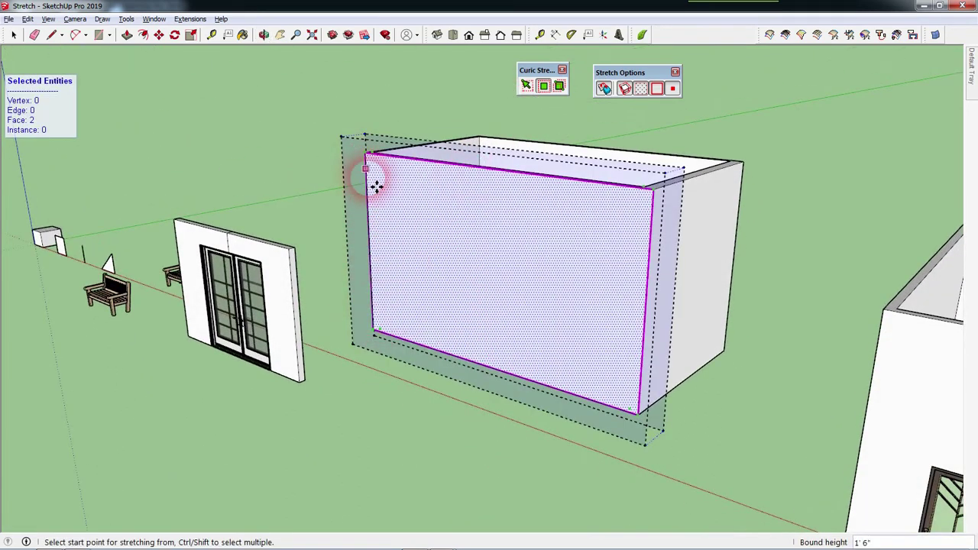
click(366, 400)
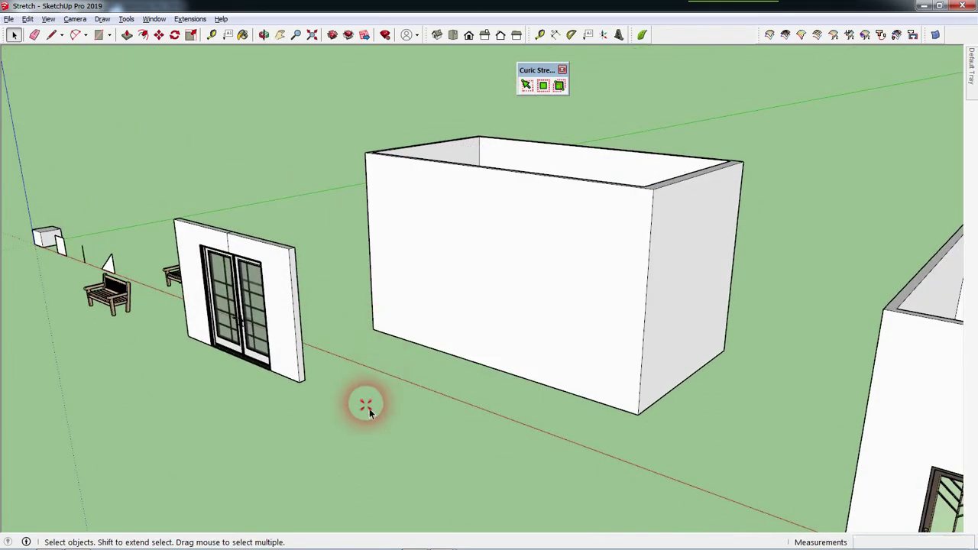
middle_drag(366, 400, 146, 232)
scroll(146, 231, down, 3)
Step: Pick the house's front wall with the Face Bounds Tool and stretch it 10' along the green axis
scroll(411, 266, up, 3)
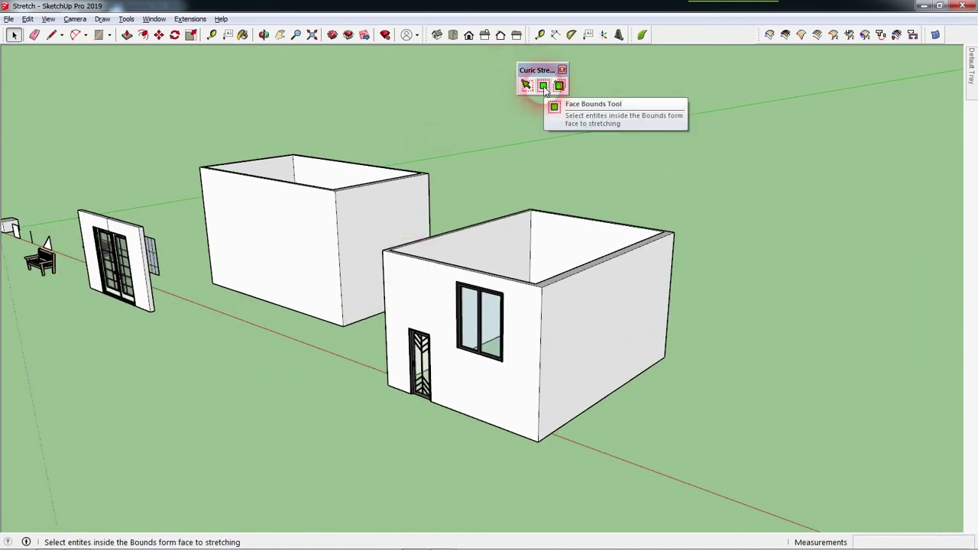
scroll(493, 379, up, 1)
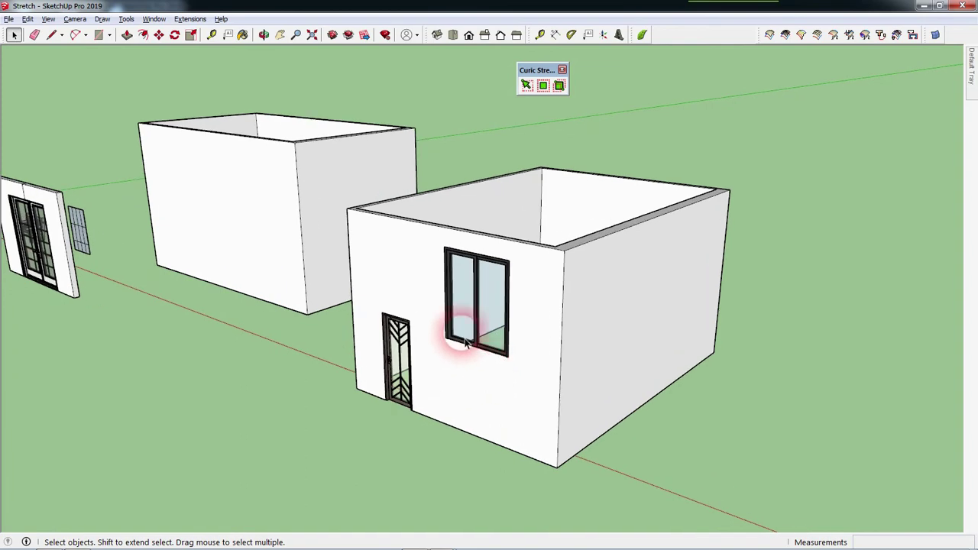
scroll(493, 408, up, 1)
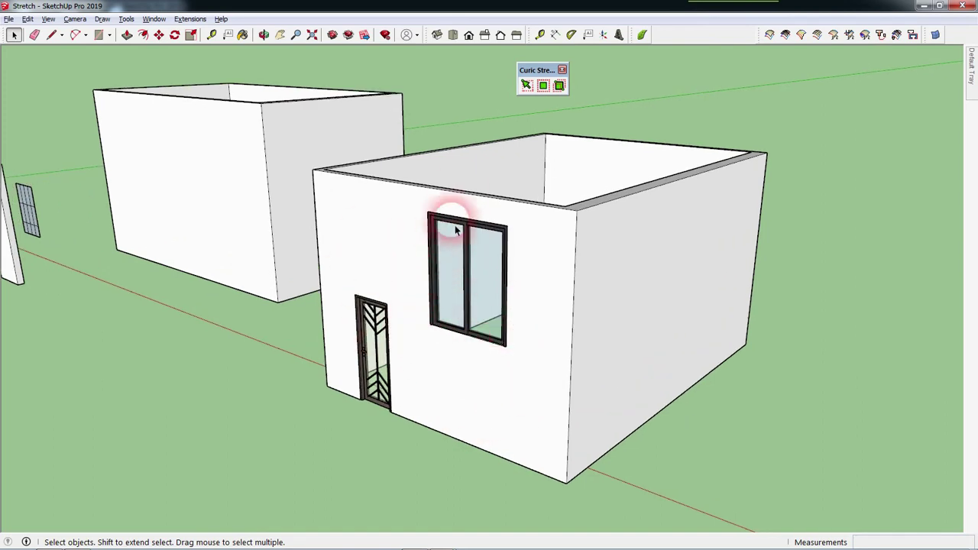
click(547, 89)
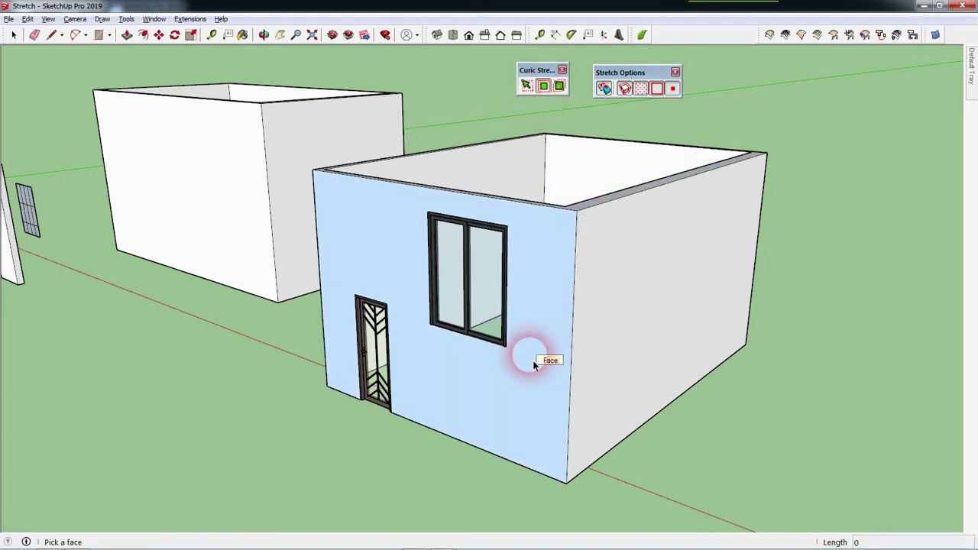
click(533, 364)
mouse_move(525, 334)
middle_down()
mouse_move(375, 339)
mouse_move(410, 193)
mouse_move(410, 377)
middle_up()
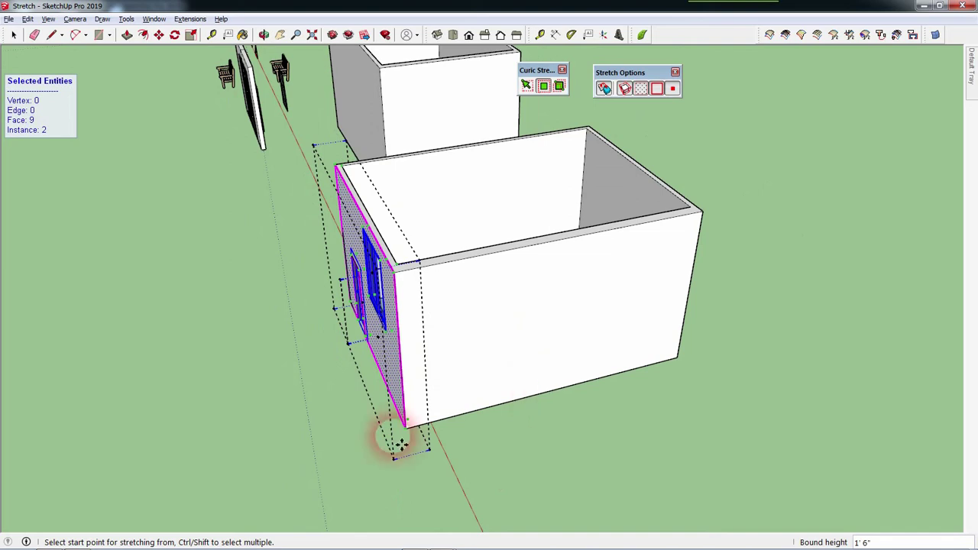
mouse_move(418, 436)
mouse_down()
mouse_move(350, 459)
mouse_move(384, 447)
mouse_up()
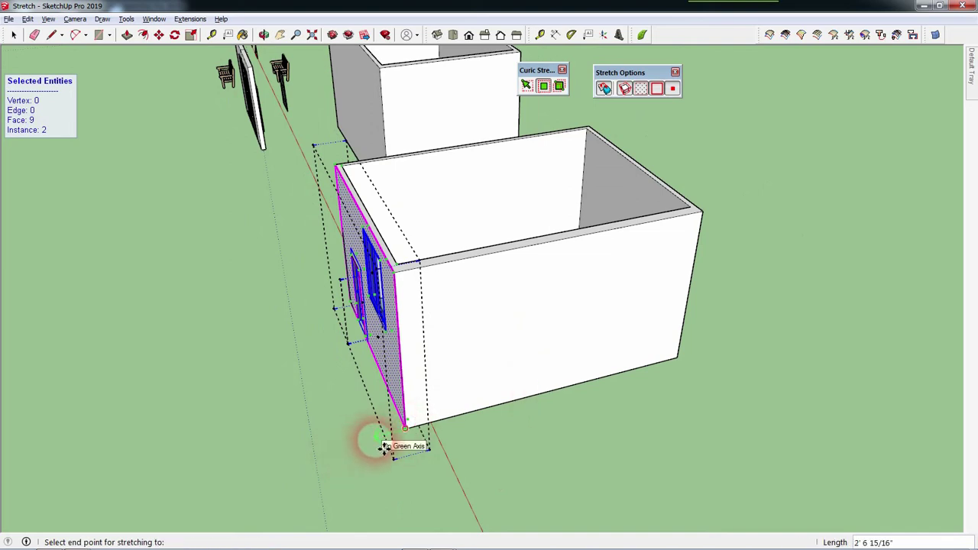
text(10')
key(Return)
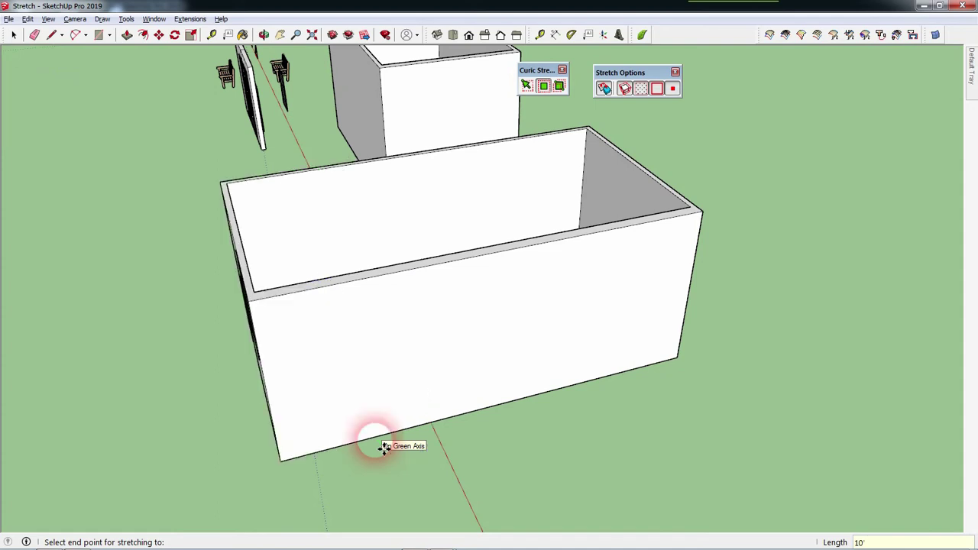
mouse_move(306, 465)
middle_down()
mouse_move(569, 290)
mouse_move(515, 207)
mouse_move(515, 218)
middle_up()
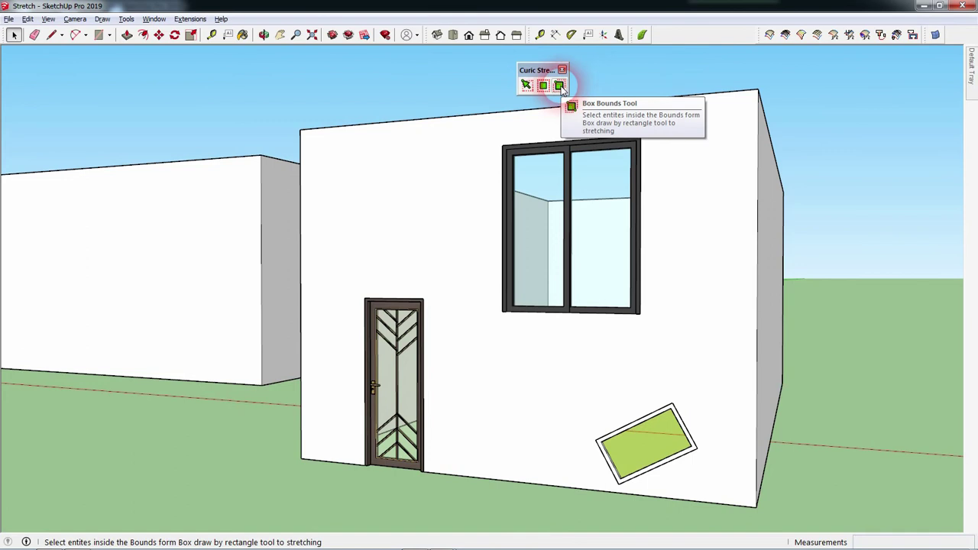
Step: Face the house wall and draw a Curic Stretch box around the large window
click(561, 87)
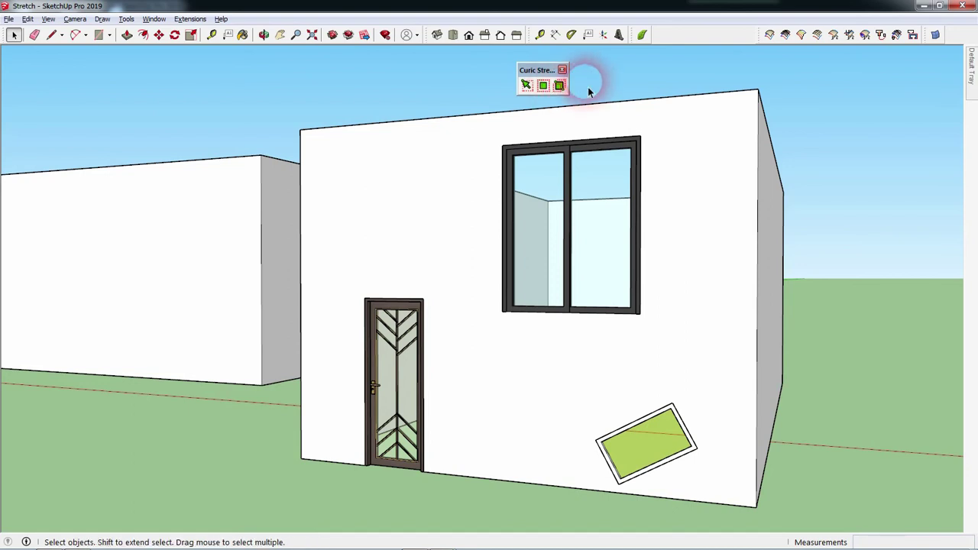
click(561, 85)
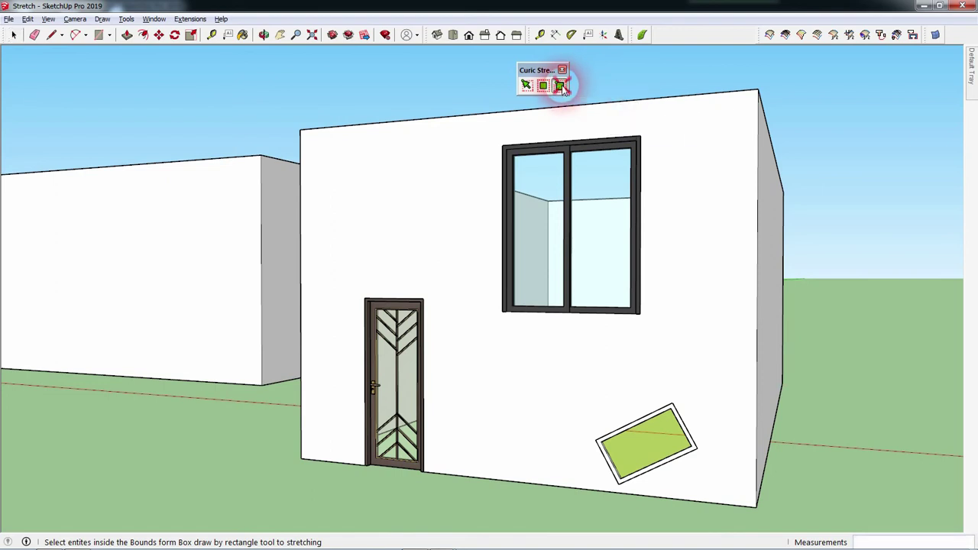
mouse_move(593, 310)
middle_down()
mouse_move(781, 343)
mouse_move(720, 389)
mouse_move(557, 415)
mouse_move(441, 385)
mouse_move(470, 329)
mouse_move(656, 301)
mouse_move(647, 290)
mouse_move(600, 288)
middle_up()
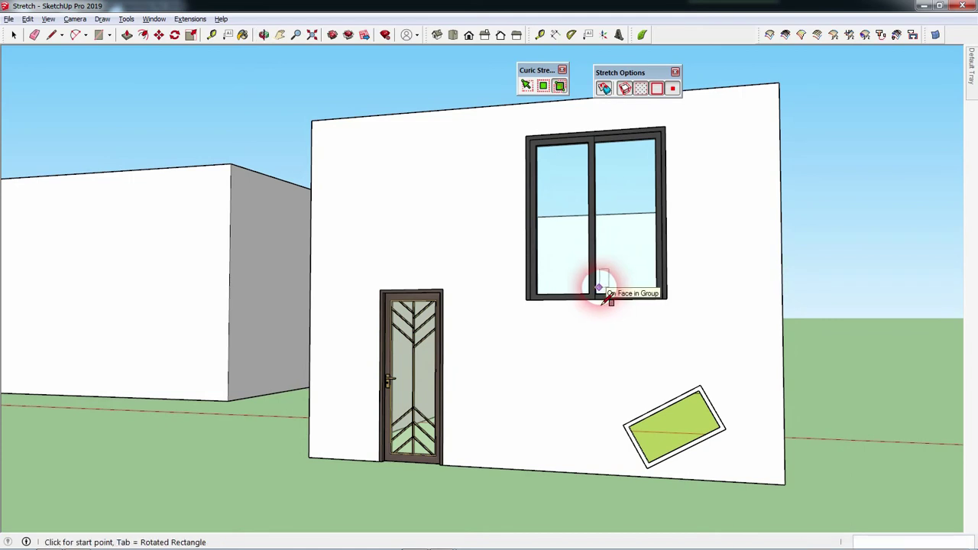
mouse_move(601, 287)
middle_down()
mouse_move(742, 367)
mouse_move(648, 201)
middle_up()
mouse_move(703, 288)
middle_down()
mouse_move(578, 246)
mouse_move(528, 170)
middle_up()
scroll(535, 330, down, 1)
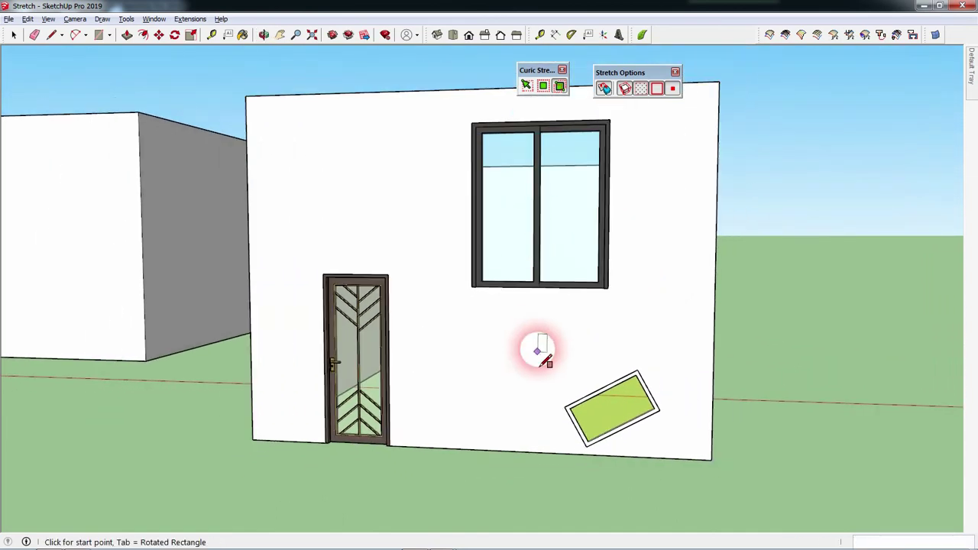
scroll(535, 349, up, 2)
scroll(540, 332, down, 2)
scroll(513, 354, down, 1)
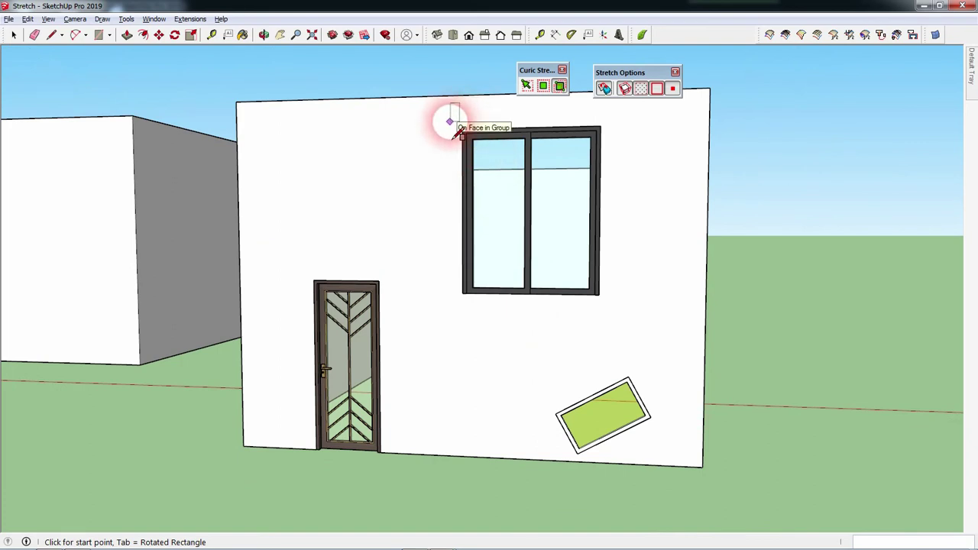
click(443, 115)
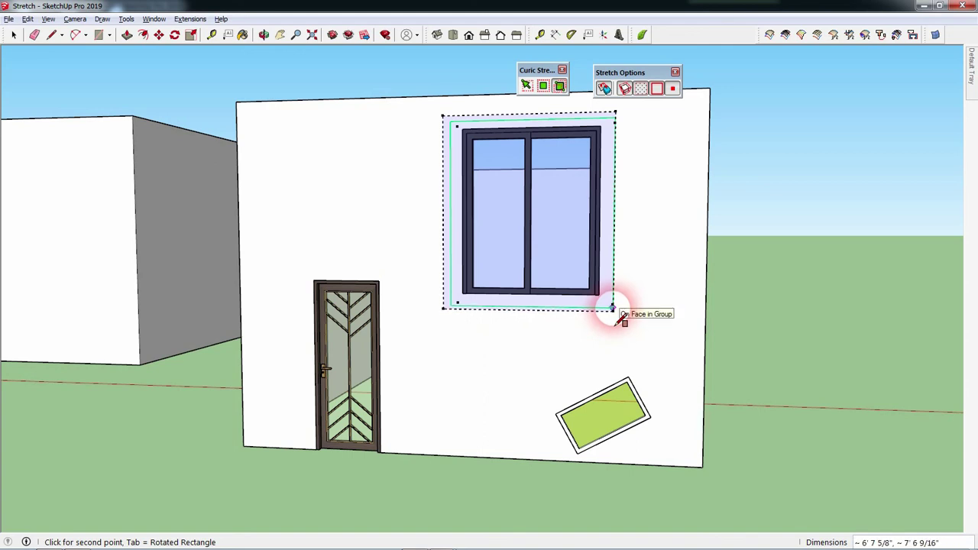
click(612, 309)
mouse_move(622, 303)
middle_down()
mouse_move(605, 255)
mouse_move(453, 423)
middle_up()
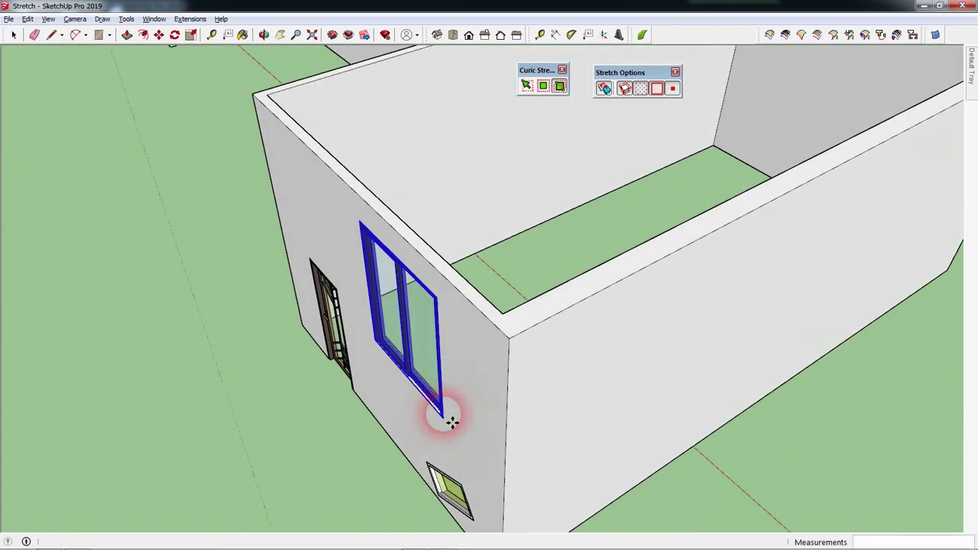
Step: Move the large window about 1'7" to the right toward the wall corner
mouse_move(459, 360)
middle_down()
mouse_move(437, 408)
mouse_move(476, 321)
middle_up()
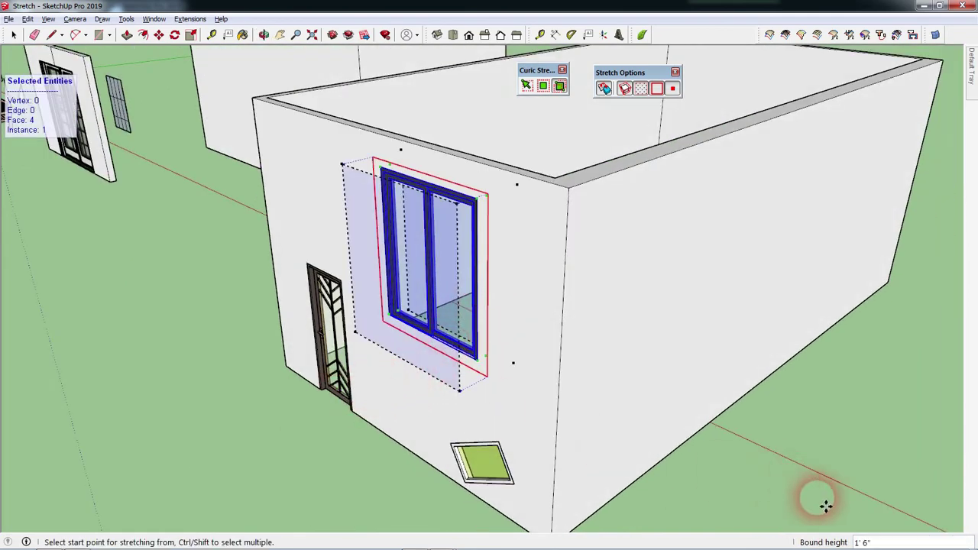
mouse_move(566, 421)
middle_down()
mouse_move(492, 373)
mouse_move(558, 286)
mouse_move(584, 279)
mouse_move(593, 252)
middle_up()
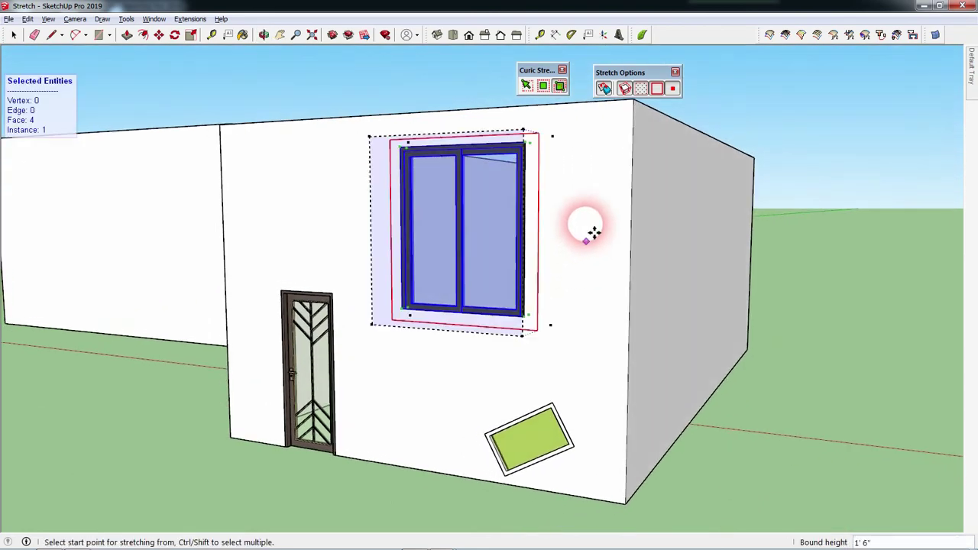
click(569, 133)
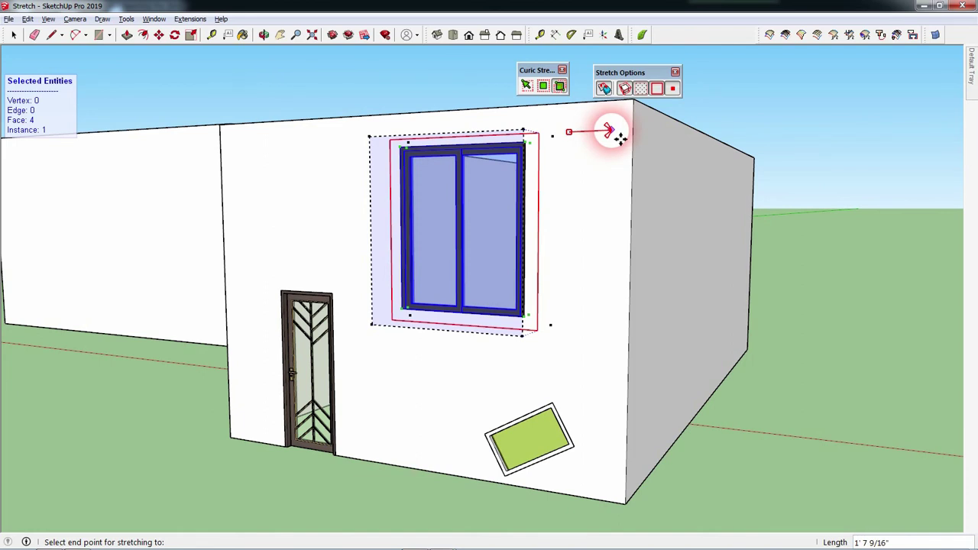
click(619, 136)
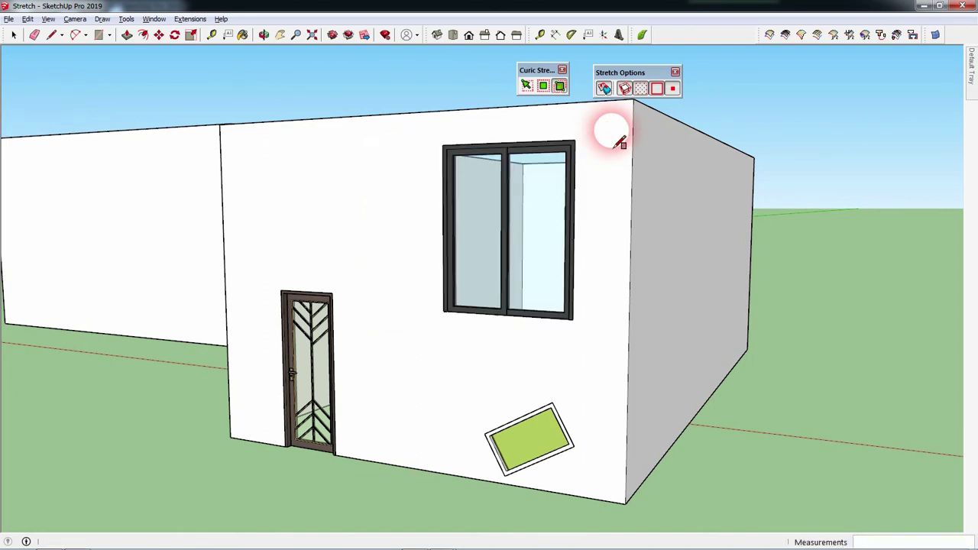
mouse_move(586, 306)
middle_down()
mouse_move(692, 279)
mouse_move(711, 327)
mouse_move(699, 375)
mouse_move(622, 389)
mouse_move(500, 381)
mouse_move(624, 371)
mouse_move(593, 376)
mouse_move(552, 334)
mouse_move(639, 262)
middle_up()
Step: Stretch-box the large window and move it 3' down the front wall
key(r)
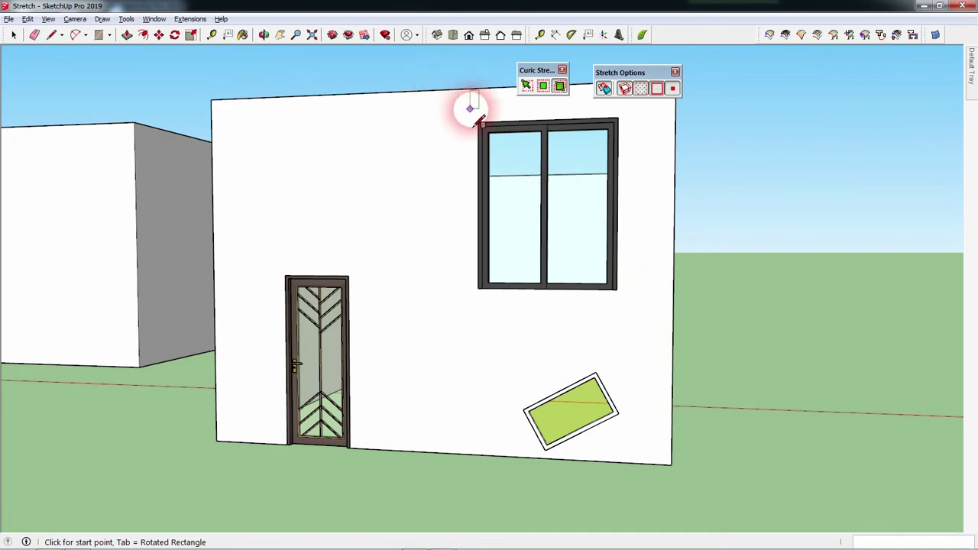
drag(471, 115, 627, 308)
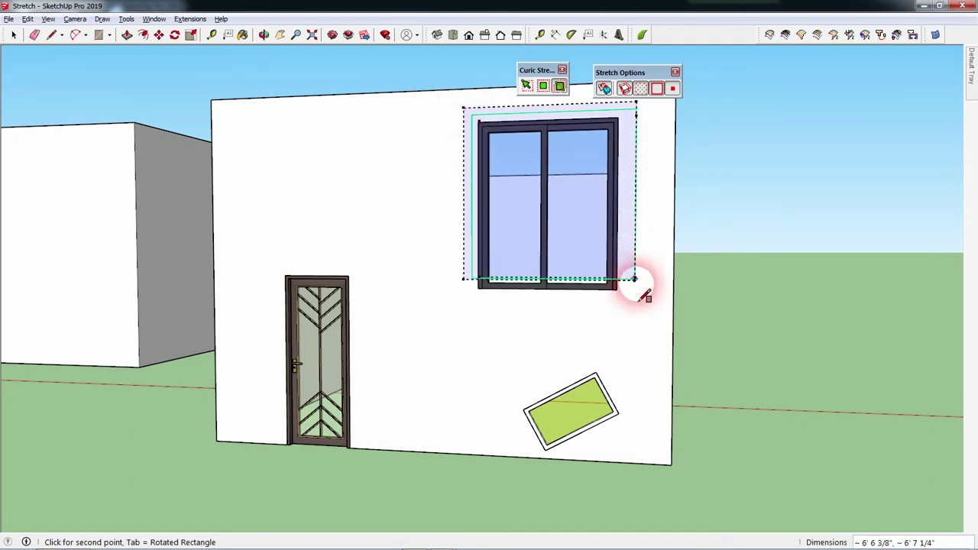
click(642, 142)
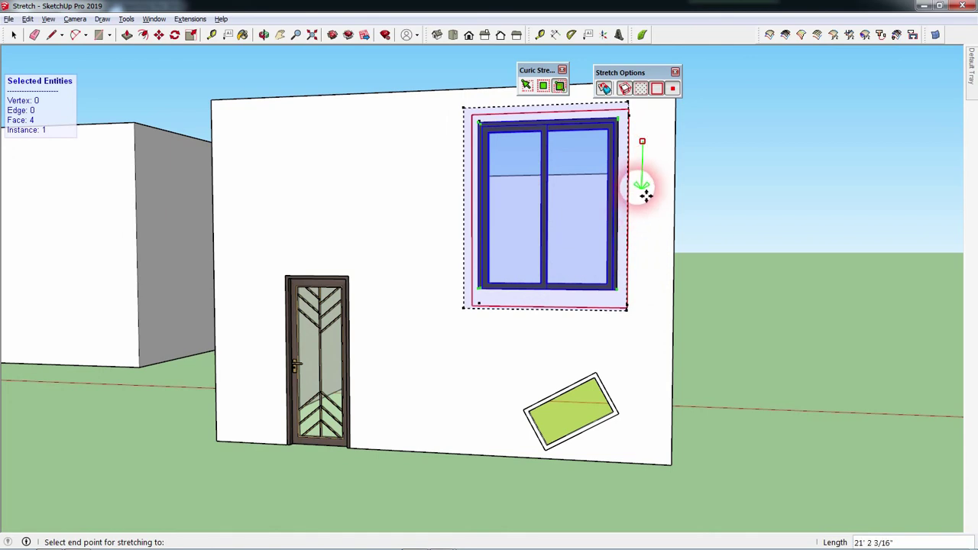
mouse_move(650, 188)
middle_down()
mouse_move(594, 244)
mouse_move(617, 285)
middle_up()
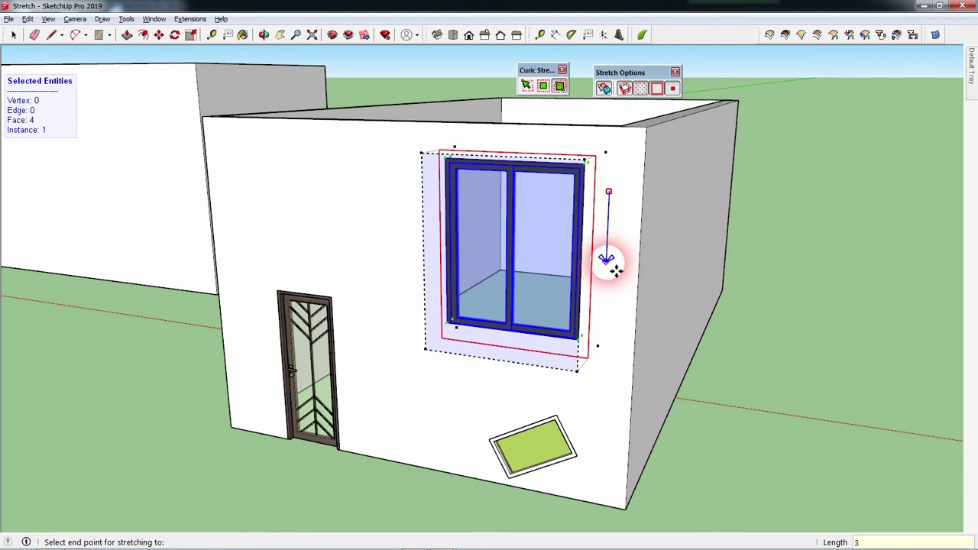
text(')
click(608, 263)
mouse_move(607, 343)
middle_down()
mouse_move(629, 426)
mouse_move(646, 357)
mouse_move(647, 380)
mouse_move(617, 371)
middle_up()
key(r)
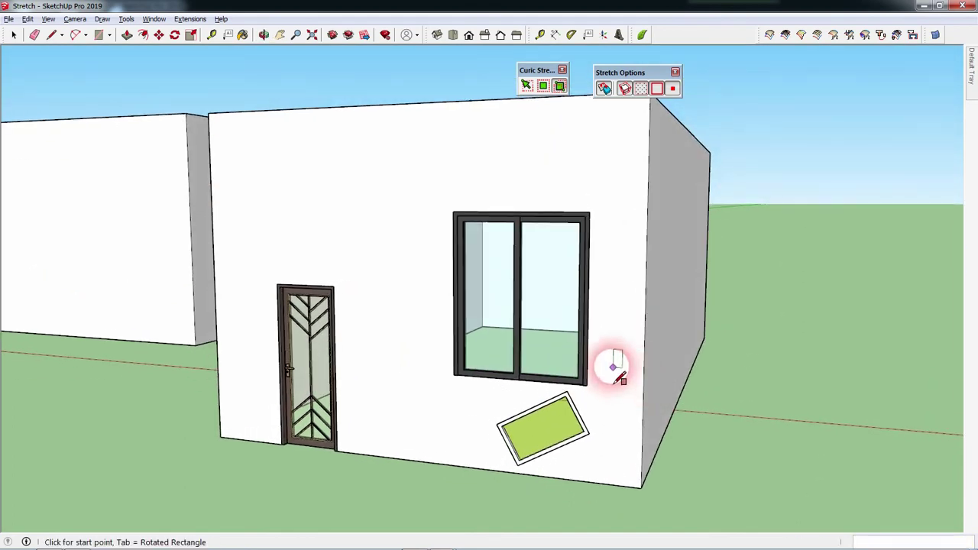
middle_drag(517, 273, 561, 229)
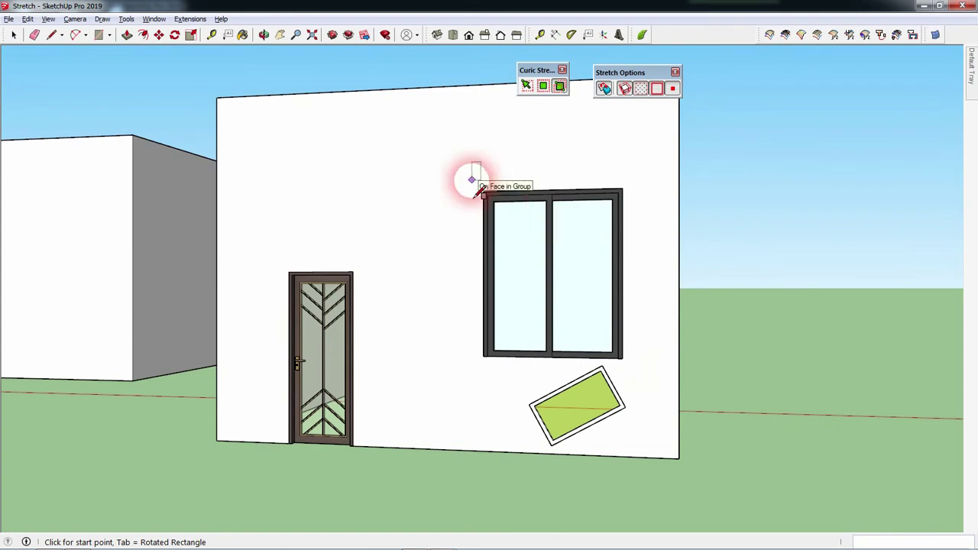
Step: Box the large window and shift it 3' to the left along the wall
click(464, 175)
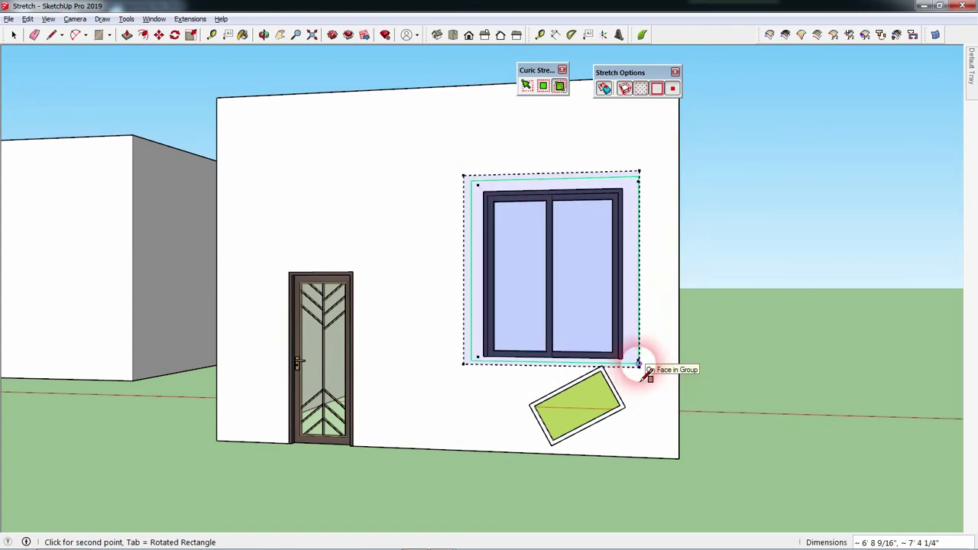
click(639, 365)
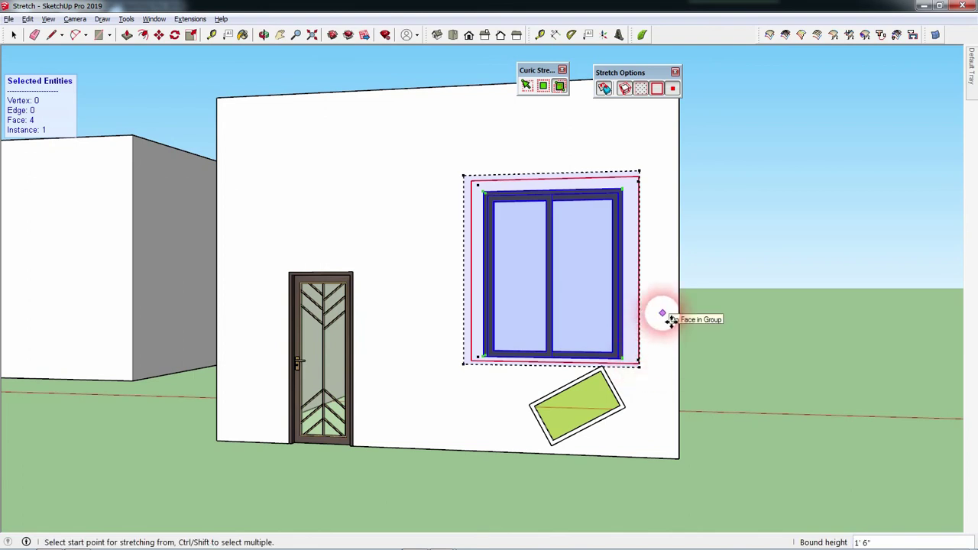
click(632, 132)
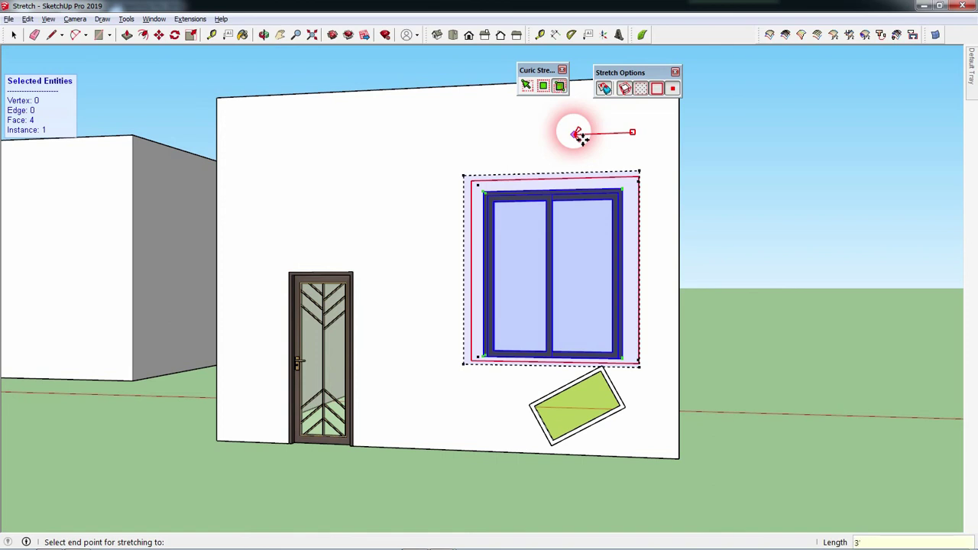
click(579, 135)
key(r)
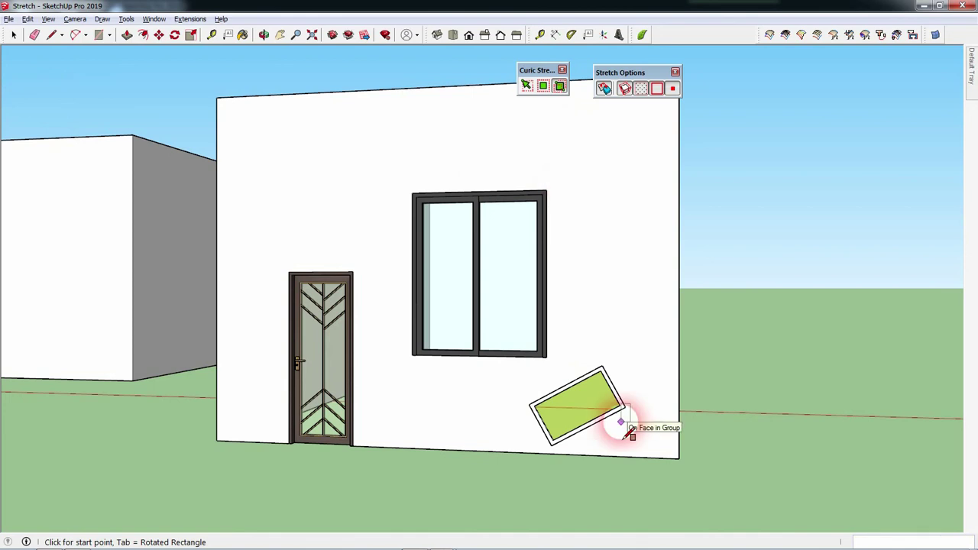
Step: Zoom in and box the tilted window, then cancel back to Select
scroll(628, 481, up, 3)
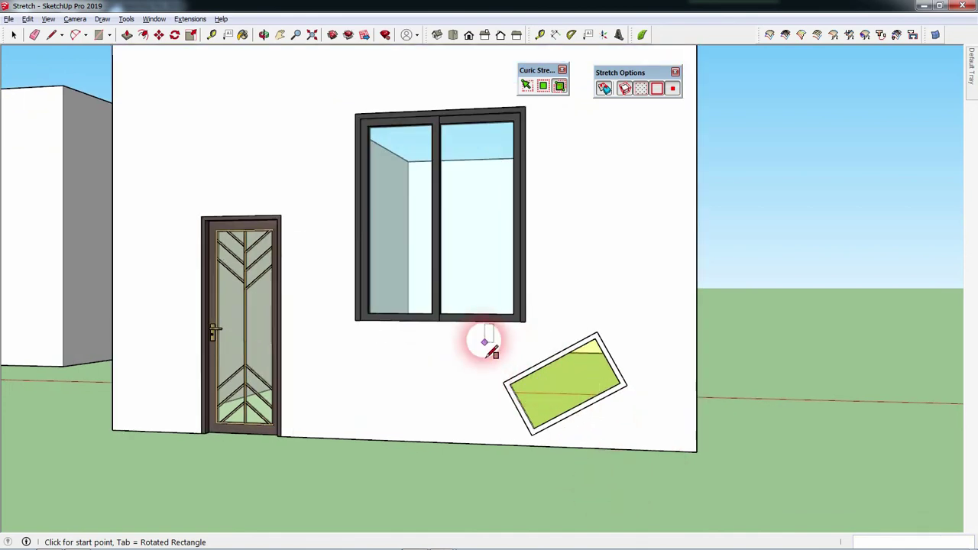
click(480, 333)
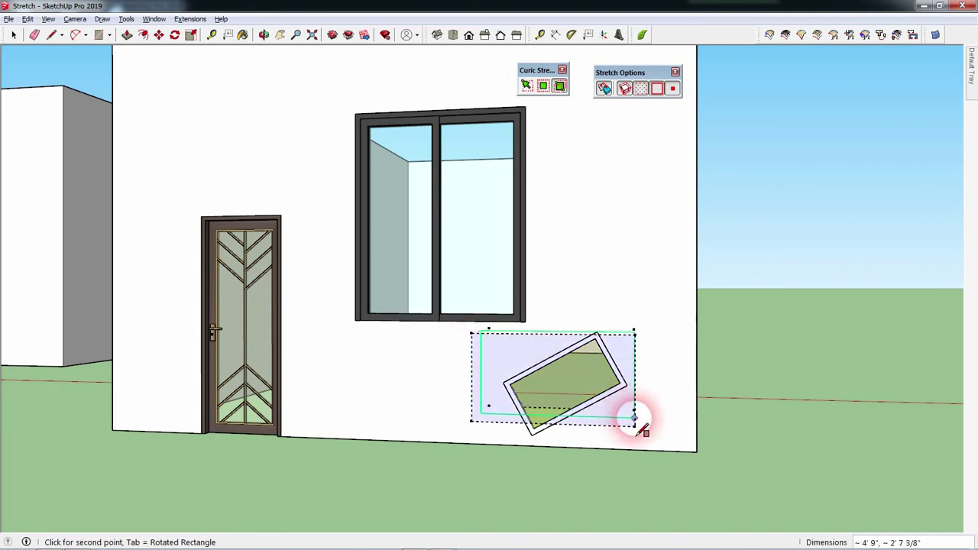
click(638, 440)
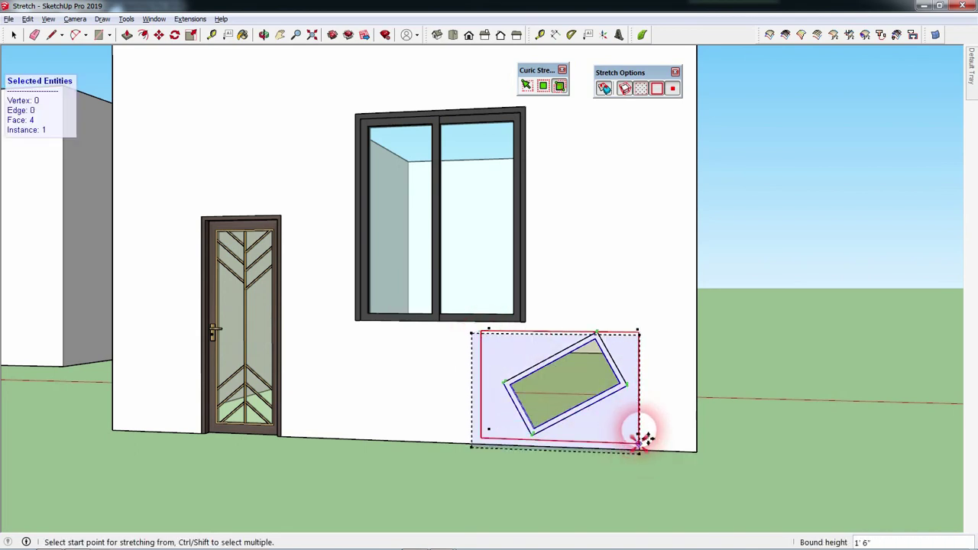
middle_drag(639, 437, 642, 351)
scroll(636, 397, up, 2)
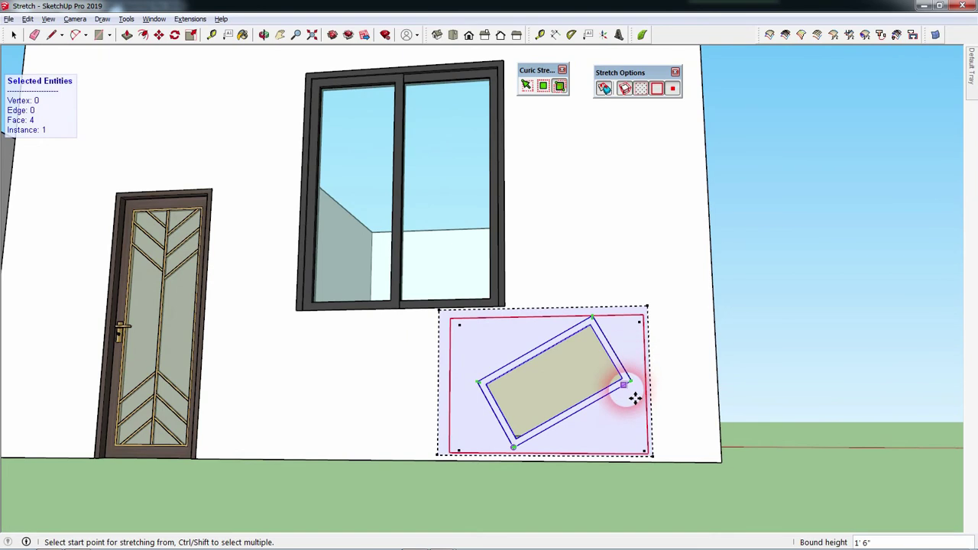
key(space)
mouse_move(622, 408)
middle_down()
mouse_move(574, 415)
mouse_move(565, 478)
middle_up()
scroll(565, 475, up, 2)
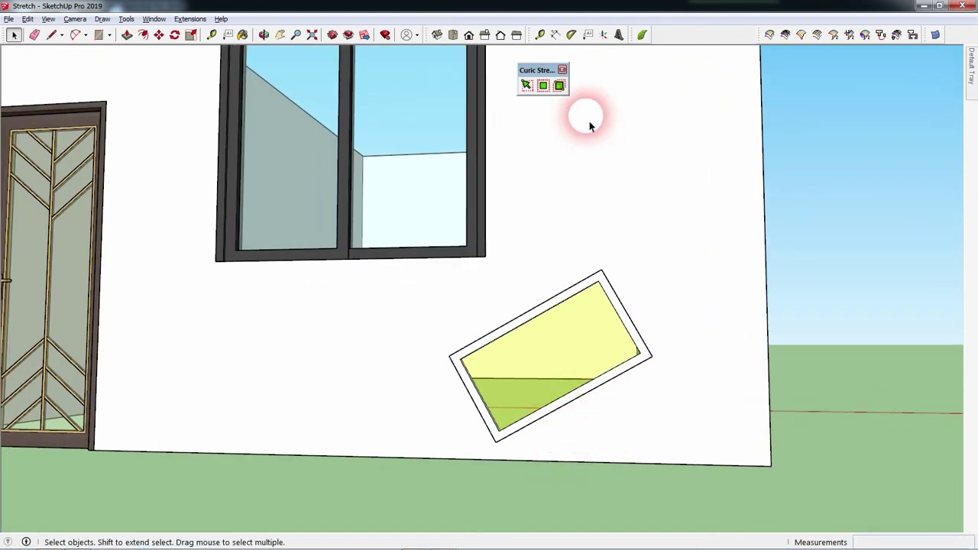
Step: Restart Curic Stretch, box the tilted window and raise it by 1
click(560, 85)
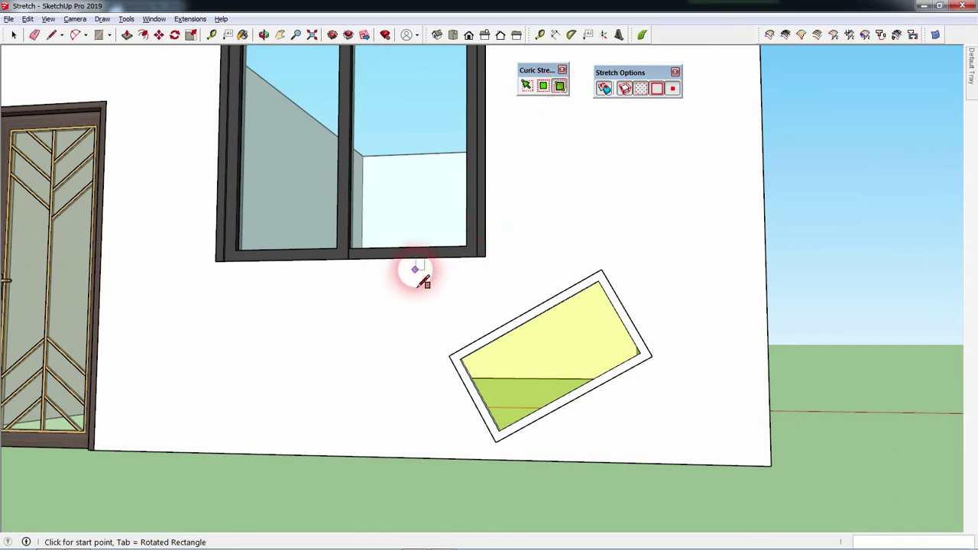
click(388, 261)
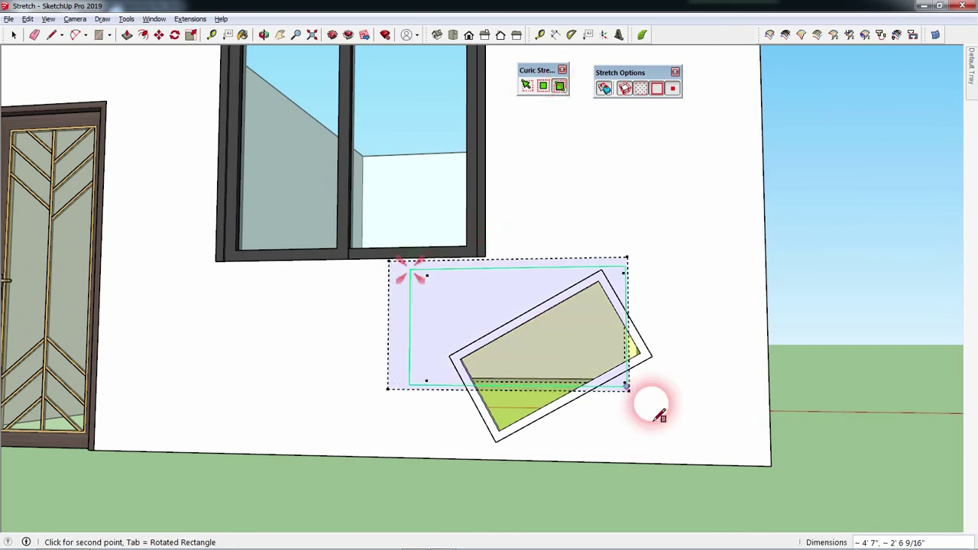
click(685, 456)
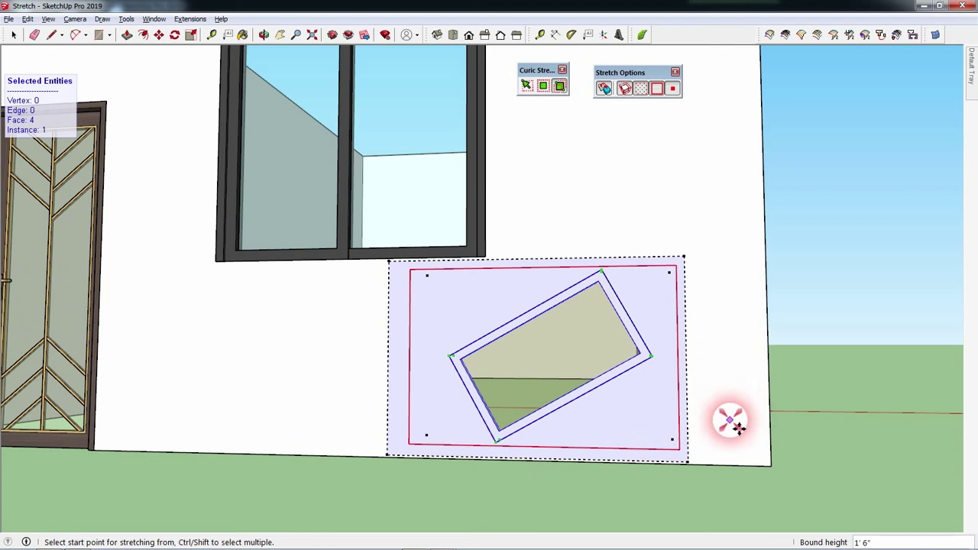
click(730, 418)
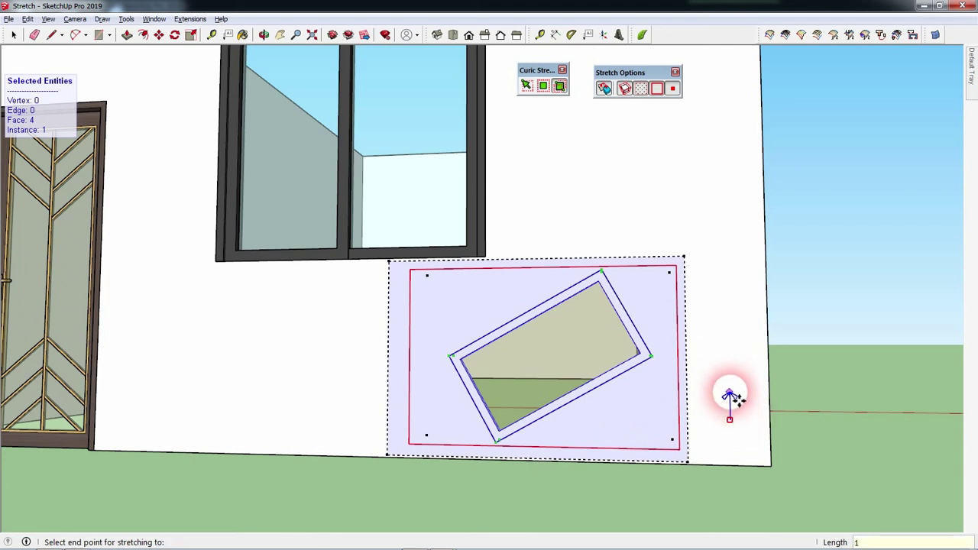
click(730, 397)
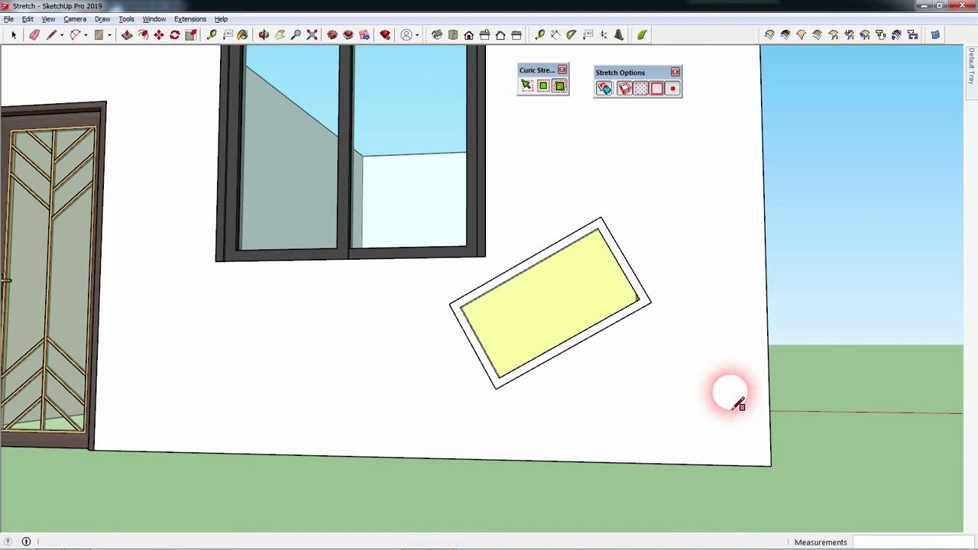
mouse_move(622, 343)
middle_down()
mouse_move(578, 336)
mouse_move(591, 319)
middle_up()
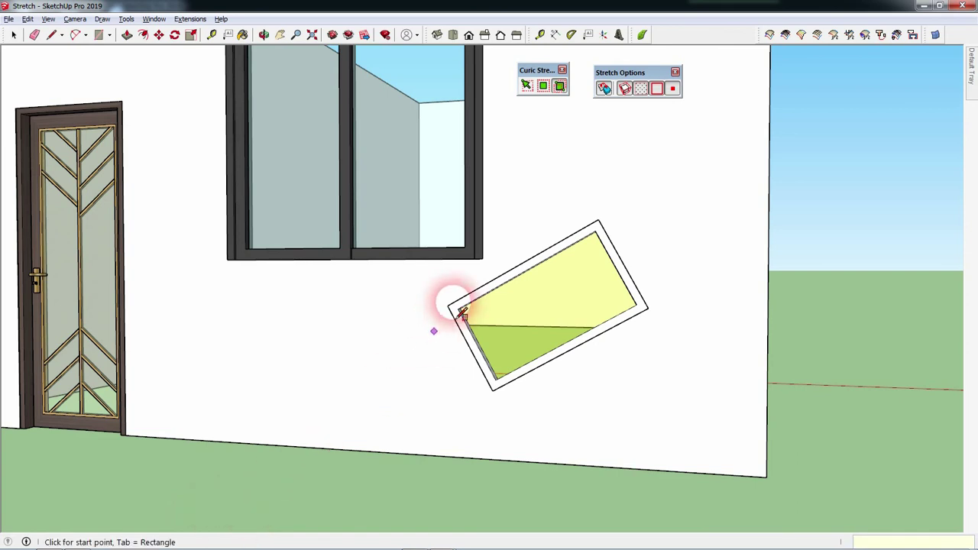
Step: Draw a rotated box aligned with the tilted window and stretch it downward from its frame corner
click(435, 300)
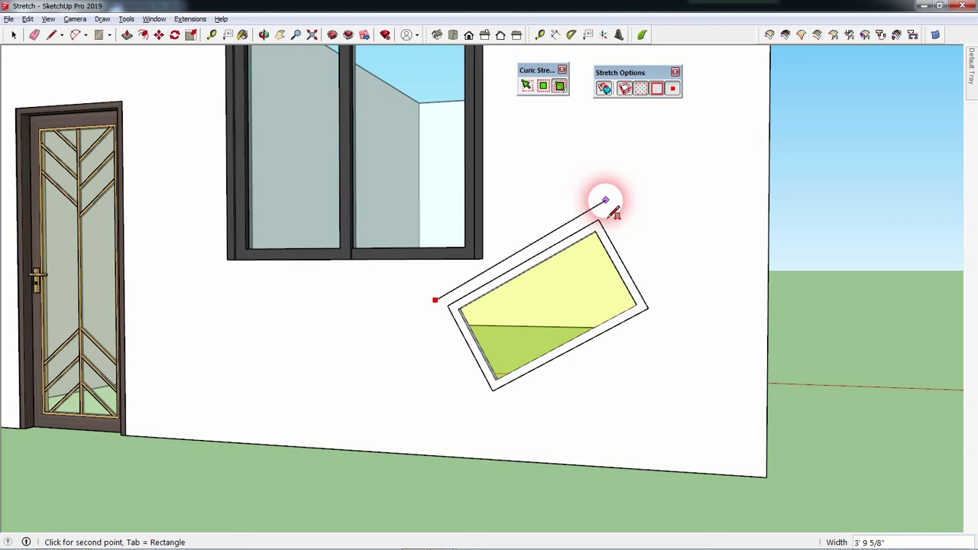
click(605, 200)
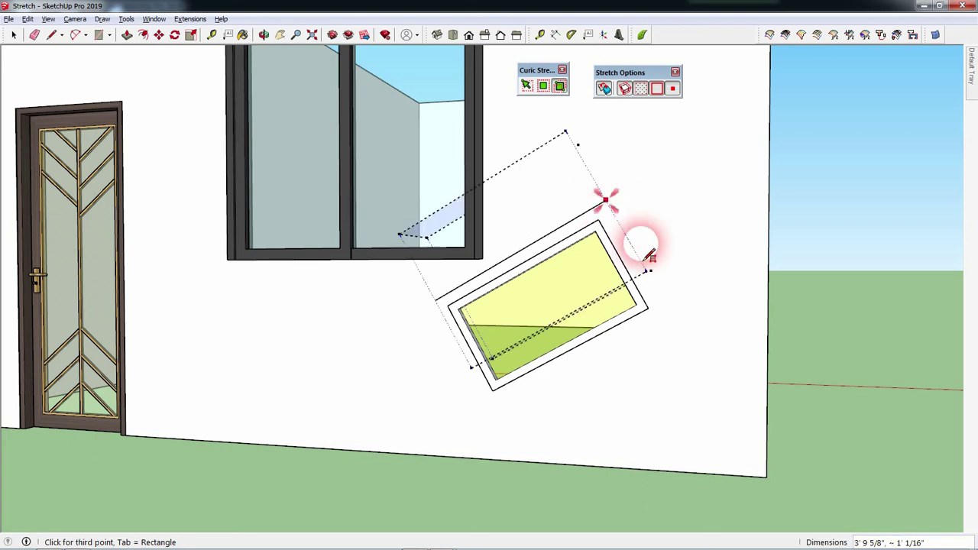
click(672, 317)
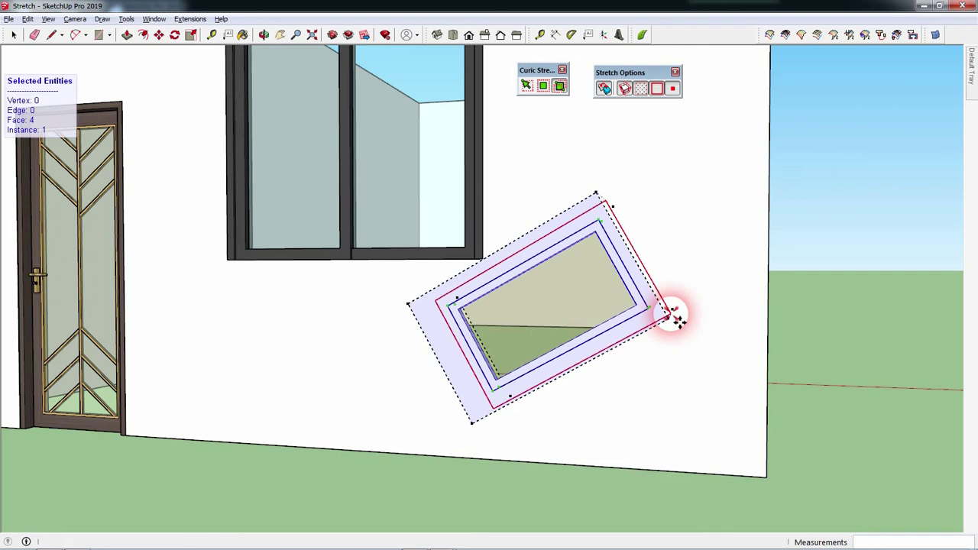
mouse_move(639, 371)
middle_down()
mouse_move(812, 399)
mouse_move(655, 399)
middle_up()
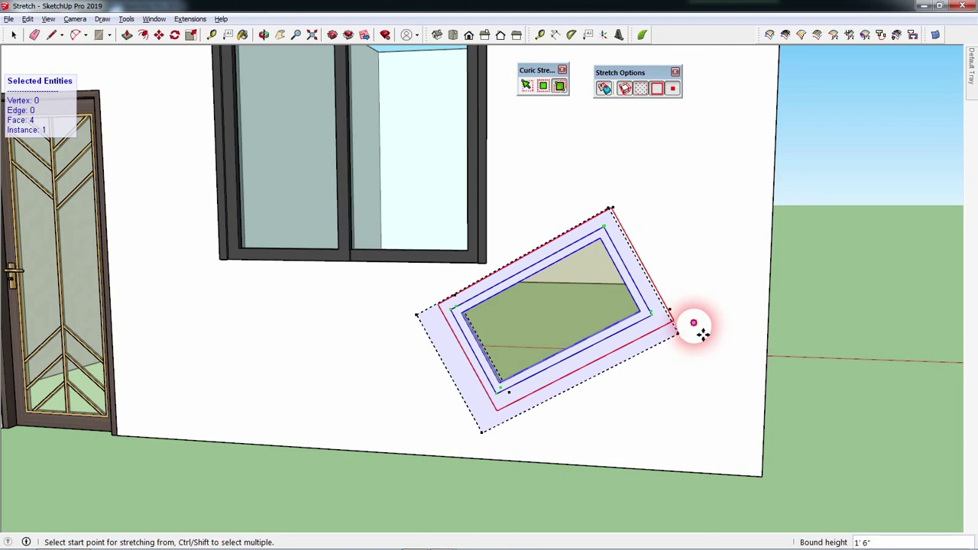
click(693, 324)
click(693, 359)
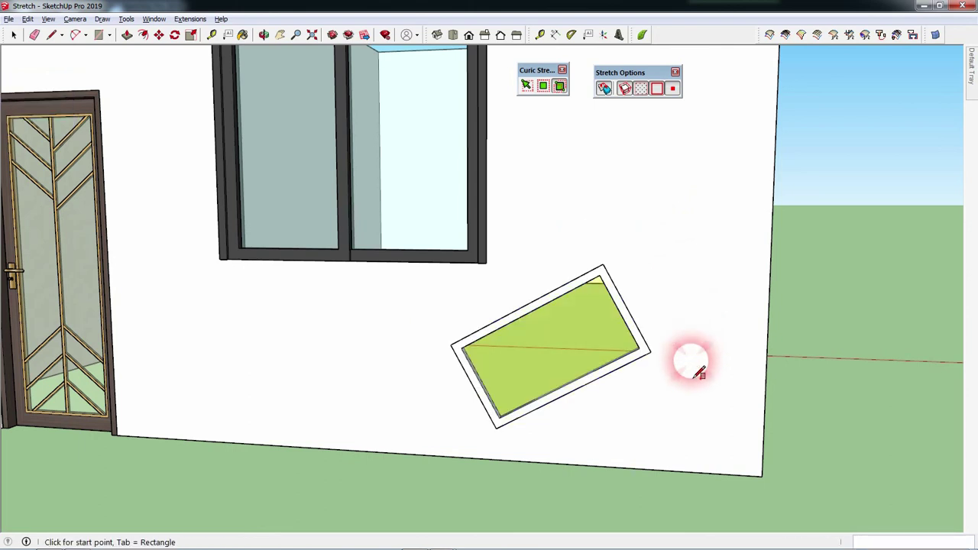
Step: Enclose the tilted window in a rotated box and widen it toward the right
middle_drag(692, 363, 596, 336)
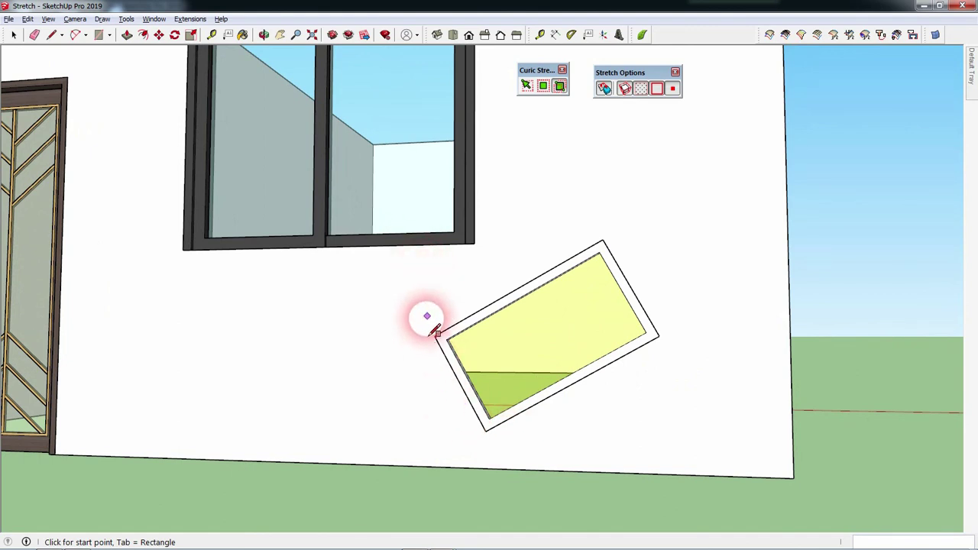
click(414, 335)
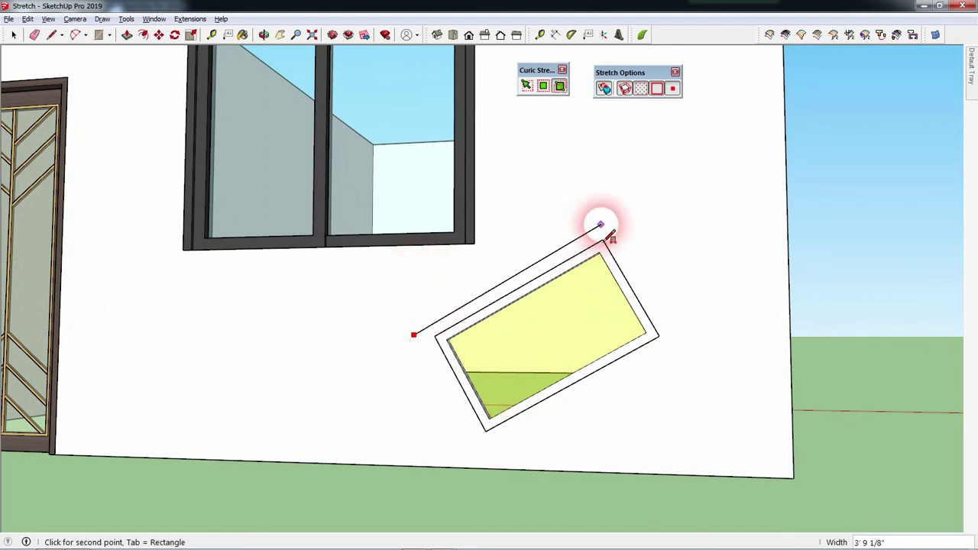
click(601, 224)
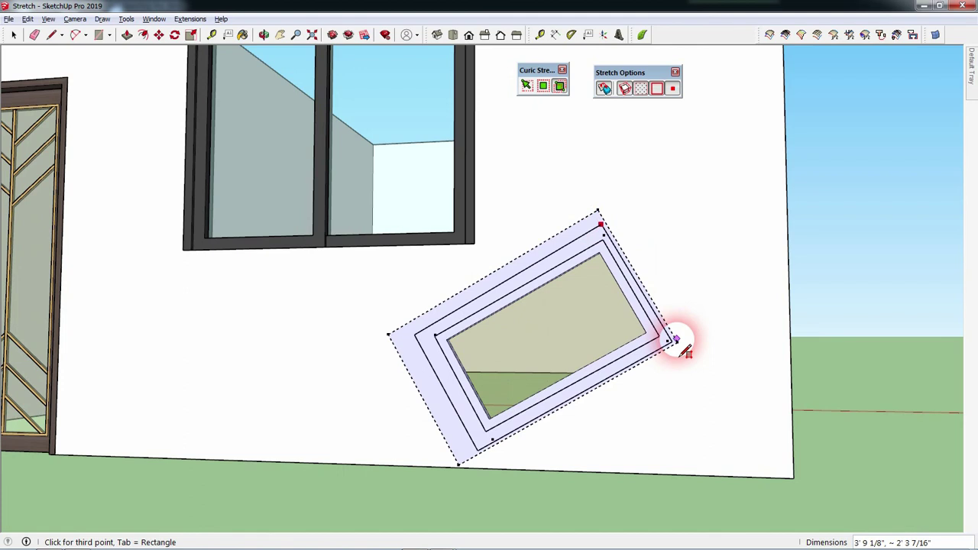
click(676, 339)
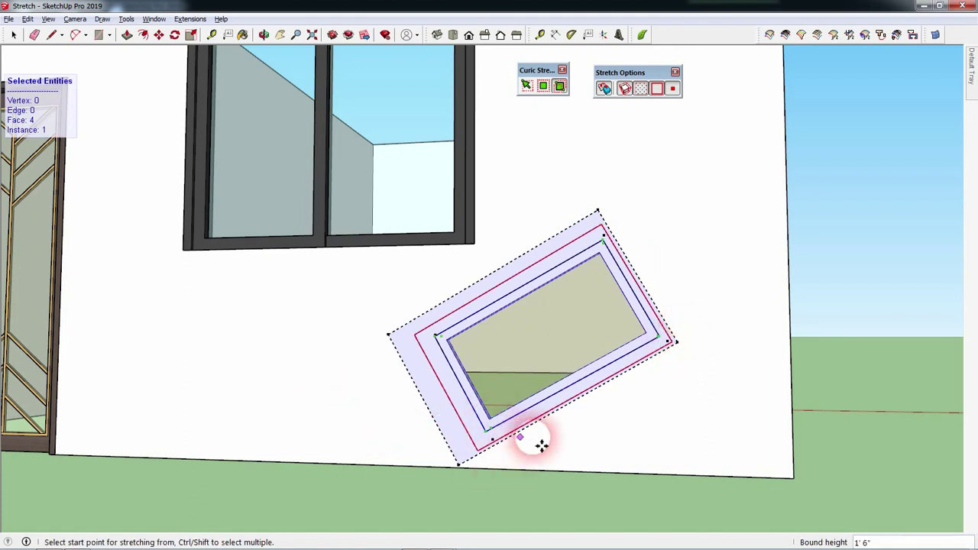
click(660, 367)
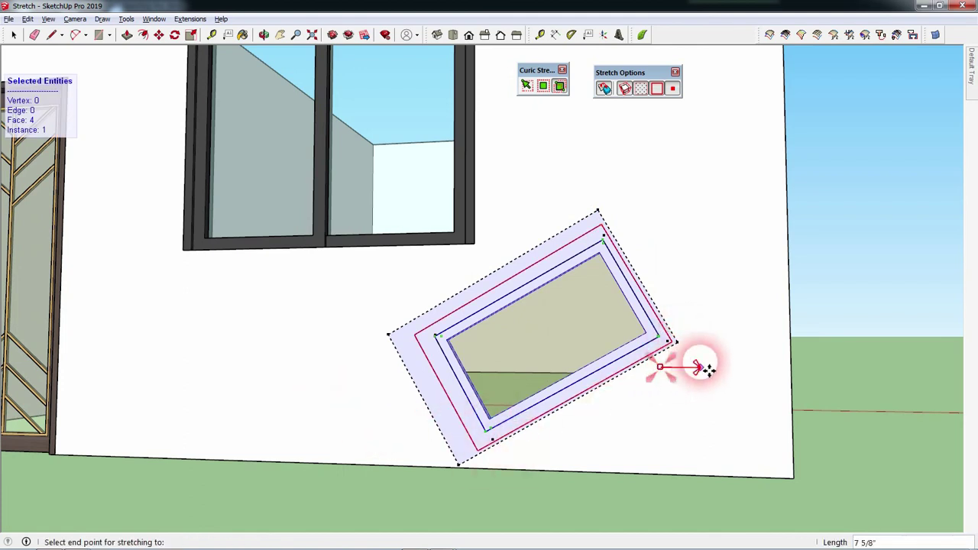
click(746, 369)
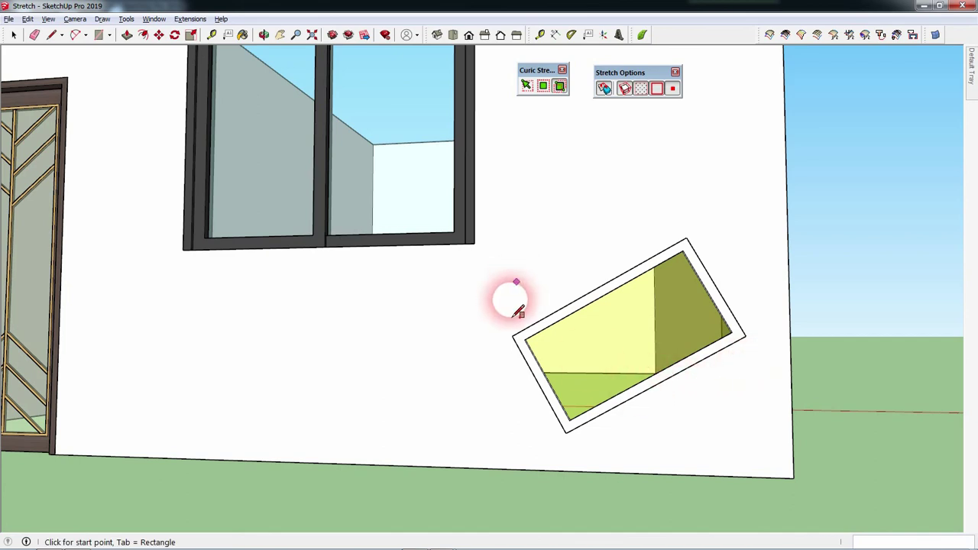
Step: Draw another slant-aligned rotated box enclosing the whole tilted window
scroll(454, 327, down, 1)
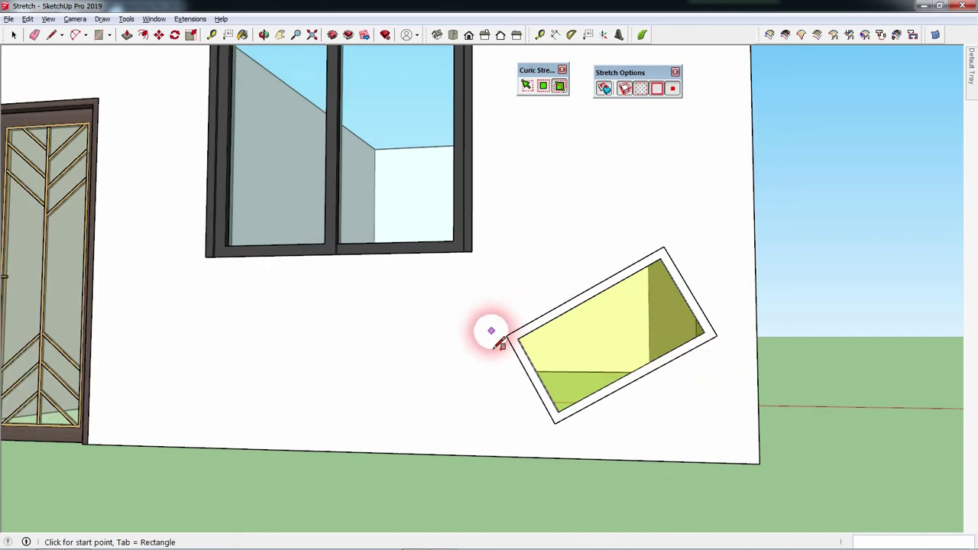
click(489, 333)
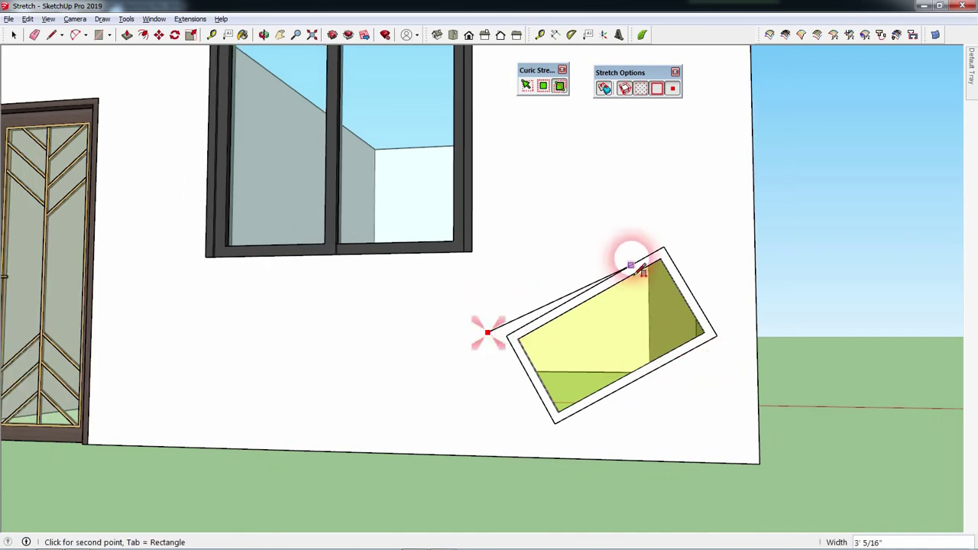
click(668, 234)
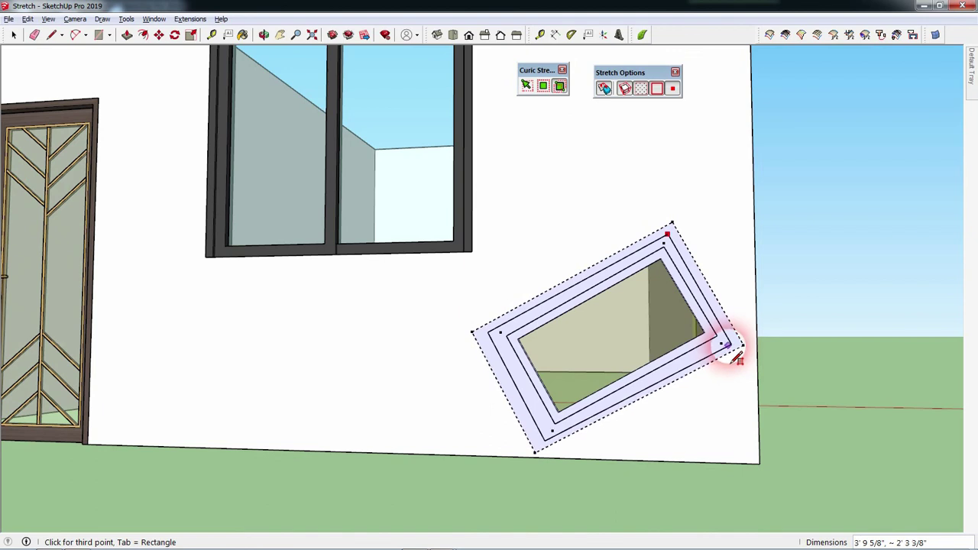
click(739, 349)
scroll(585, 393, down, 2)
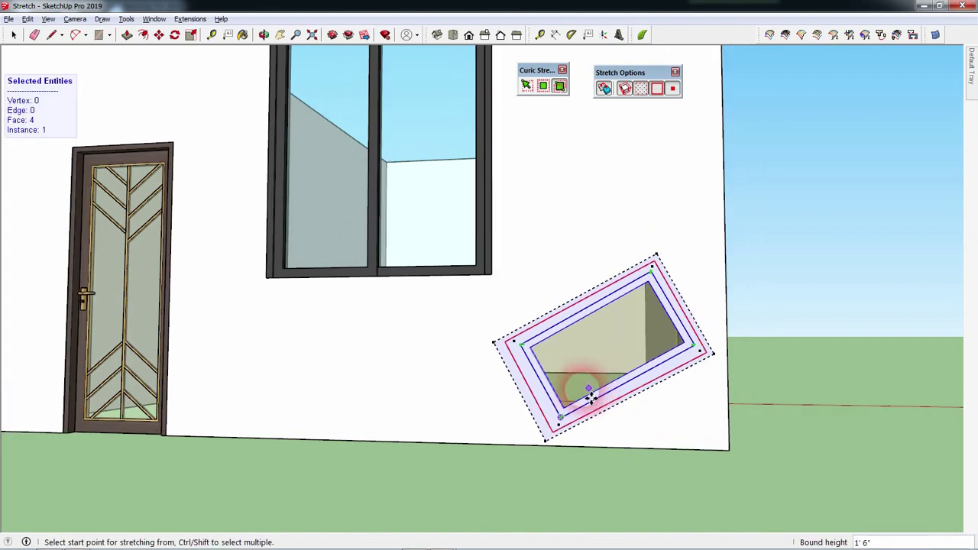
Step: Move the boxed tilted window straight up the wall, then orbit to face the wall
scroll(672, 325, down, 2)
click(664, 315)
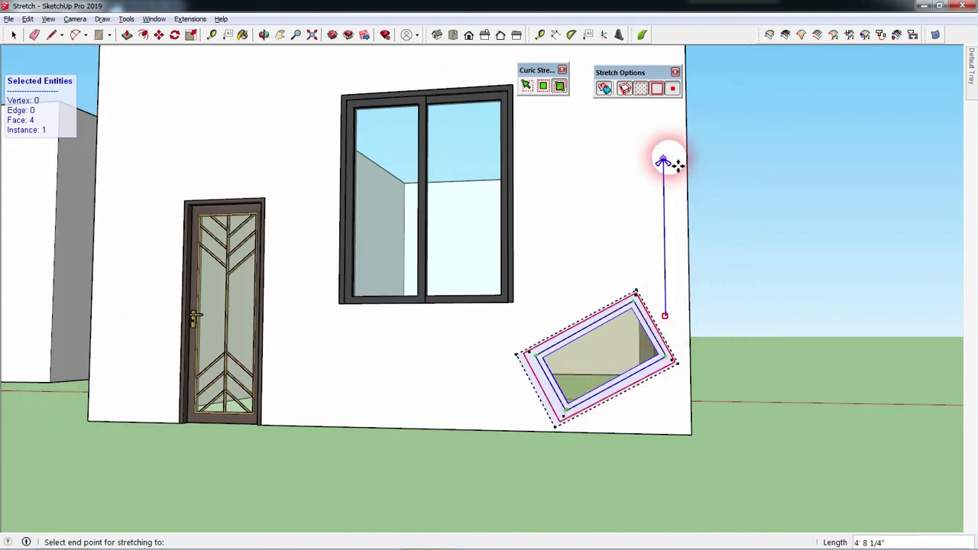
click(666, 157)
key(o)
middle_drag(541, 336, 573, 352)
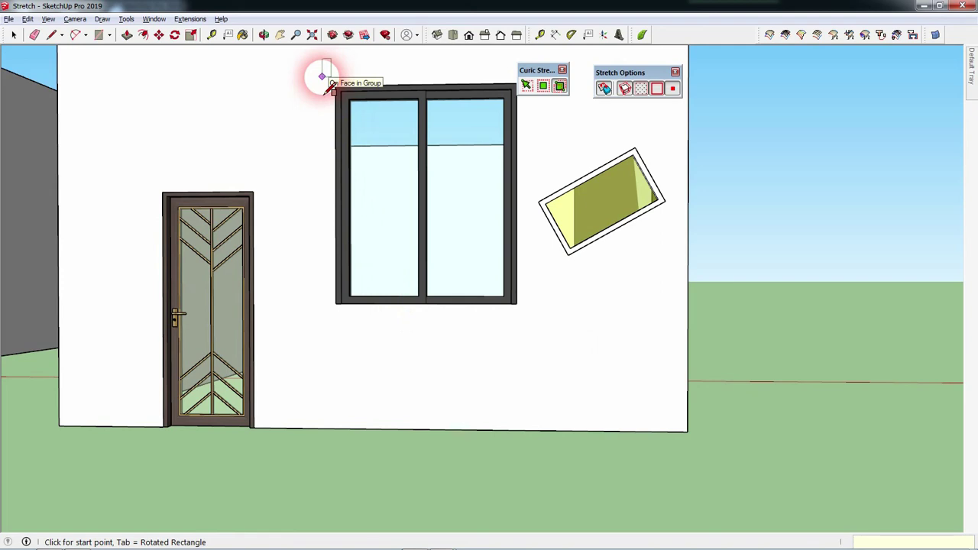
Step: Box the whole two-pane window and nudge it slightly left toward the door
click(309, 63)
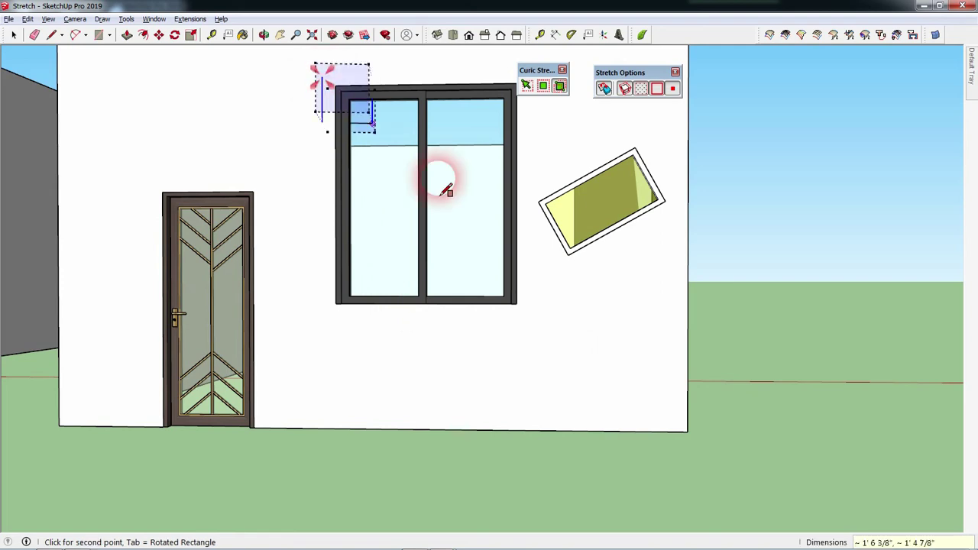
click(530, 321)
click(401, 376)
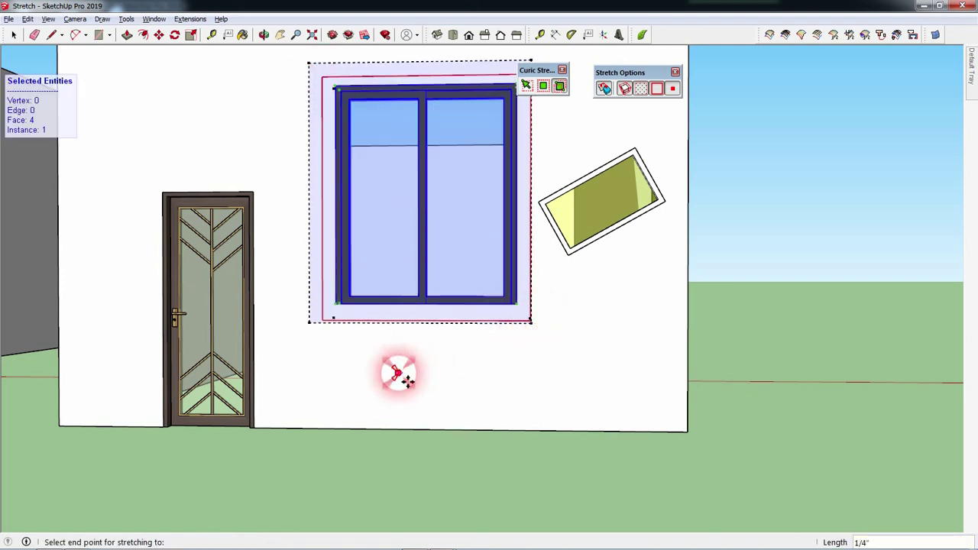
click(375, 374)
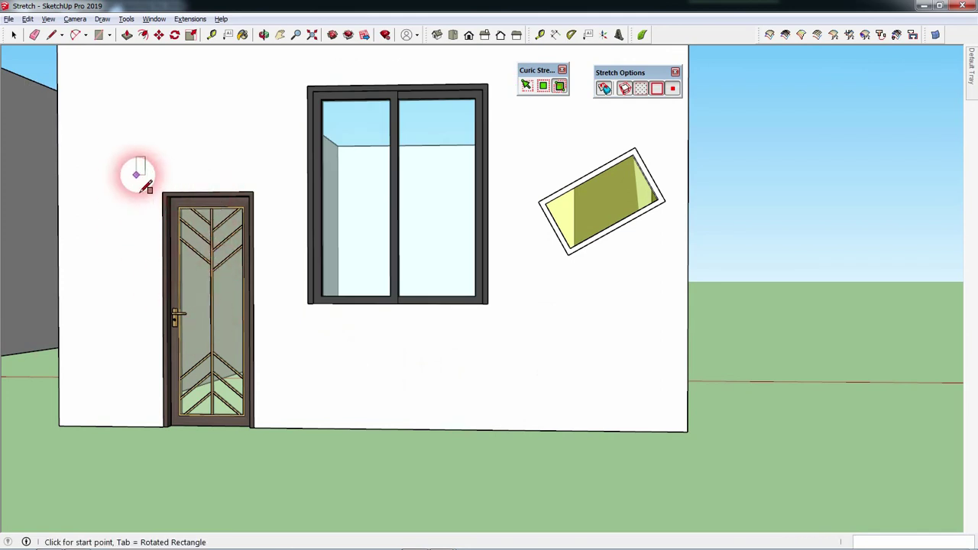
Step: Box the glass door and move it about 2' right against the large window
click(119, 169)
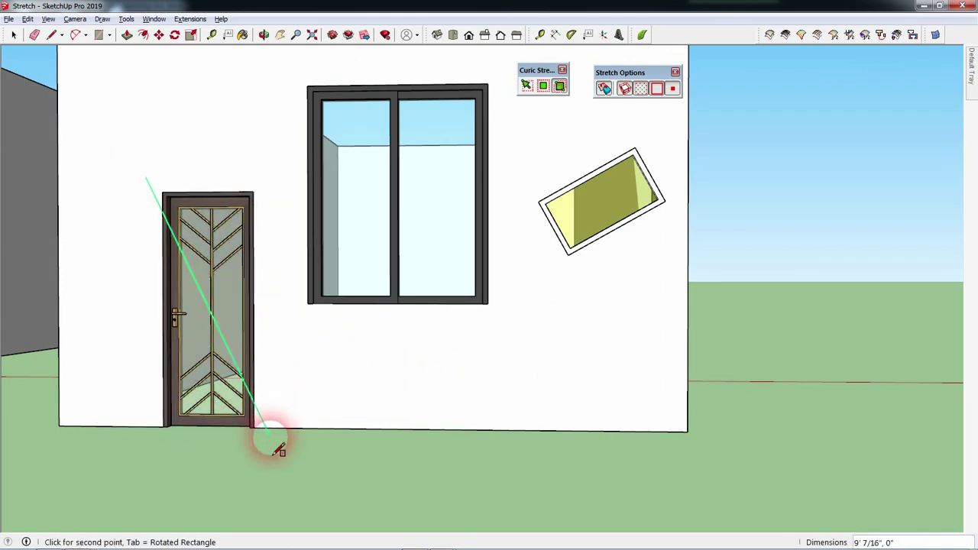
middle_drag(275, 417, 279, 461)
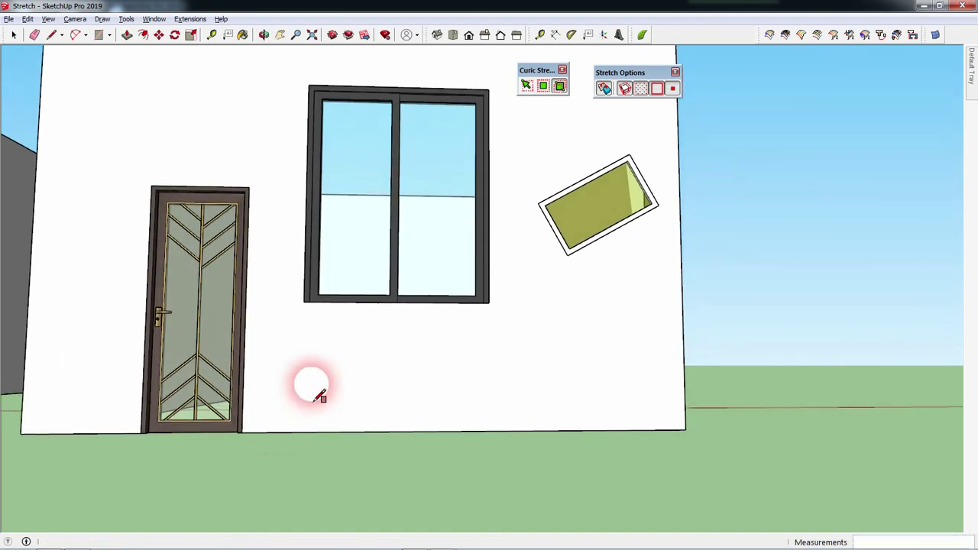
click(267, 434)
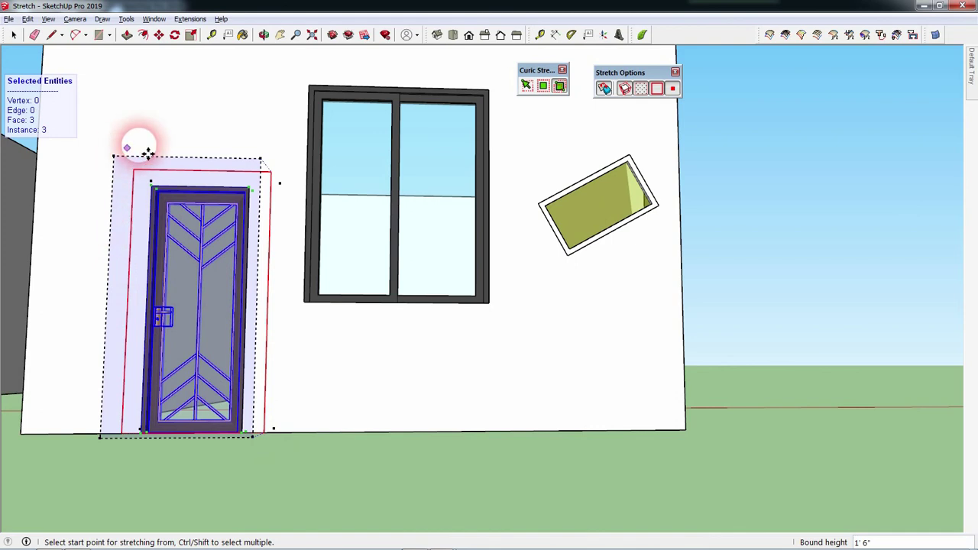
click(176, 127)
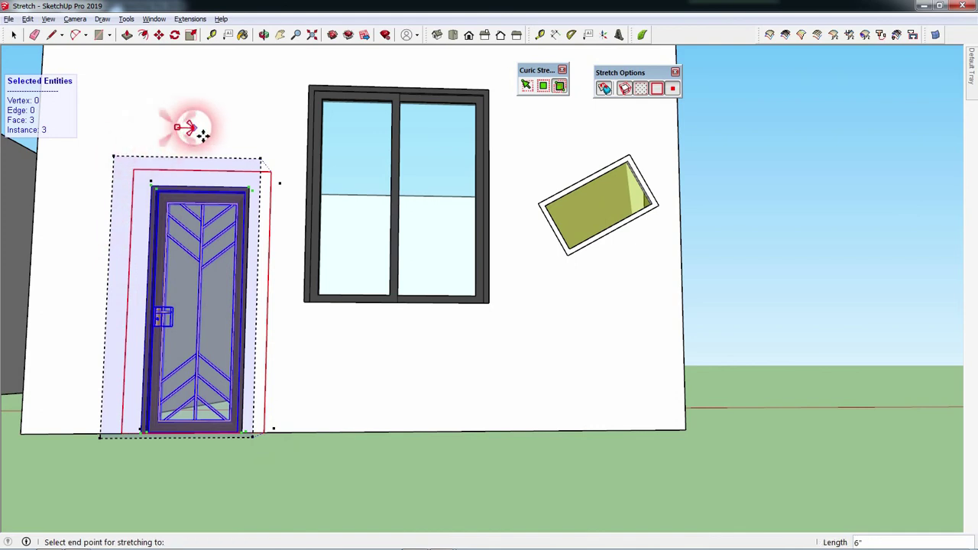
click(259, 131)
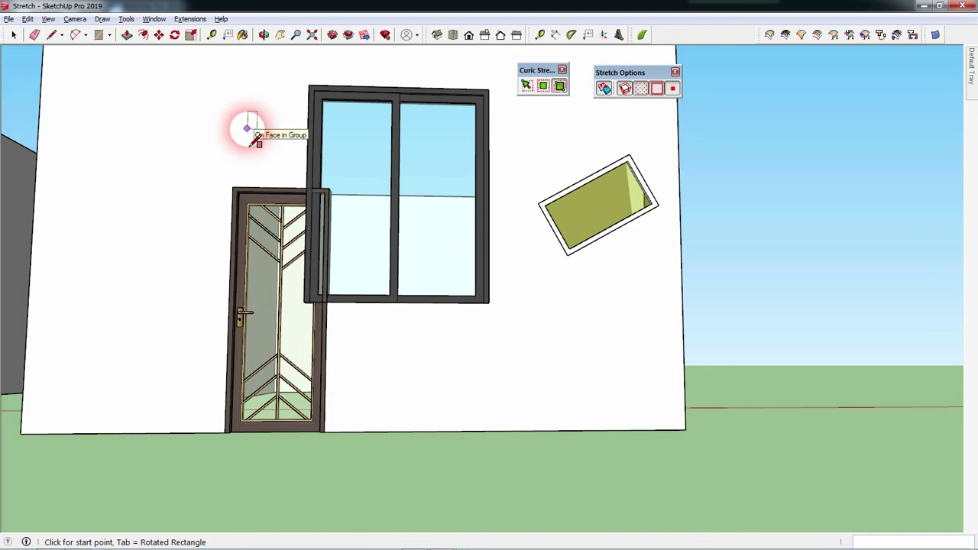
Step: Return to Select and orbit out to view the house from its corner
key(space)
scroll(687, 352, down, 3)
mouse_move(749, 378)
middle_down()
mouse_move(535, 449)
mouse_move(157, 323)
mouse_move(130, 349)
middle_up()
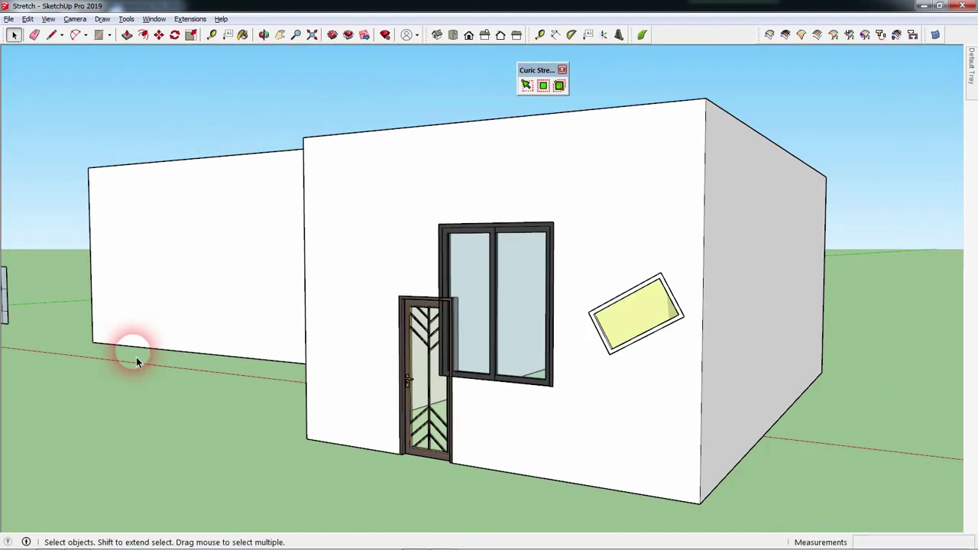